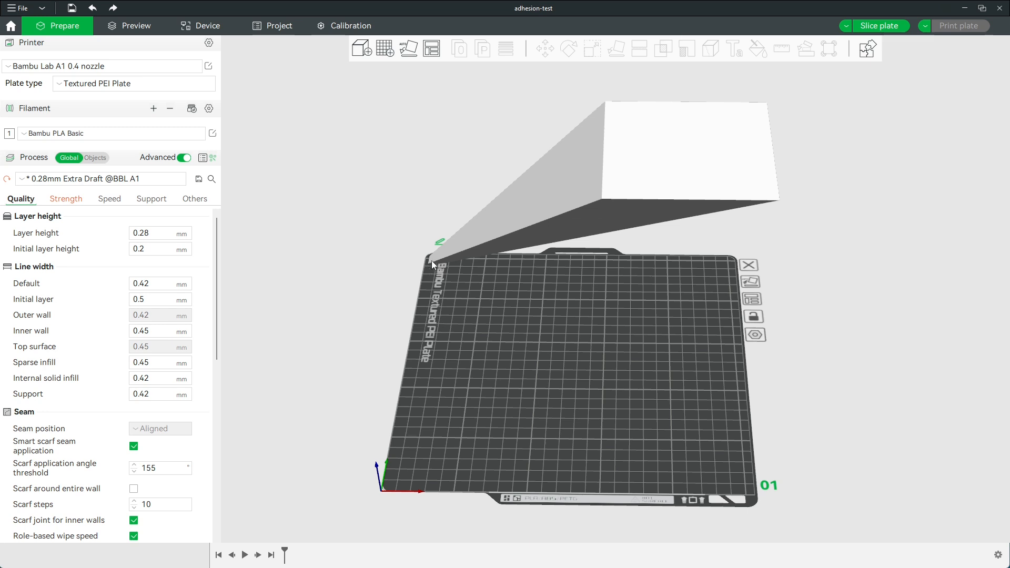
# Examine the adhesion-test model and its small contact corner on the build plate from several angles
pyautogui.moveTo(511, 319); pyautogui.dragTo(588, 399, button='middle')
pyautogui.moveTo(588, 400); pyautogui.dragTo(630, 366)
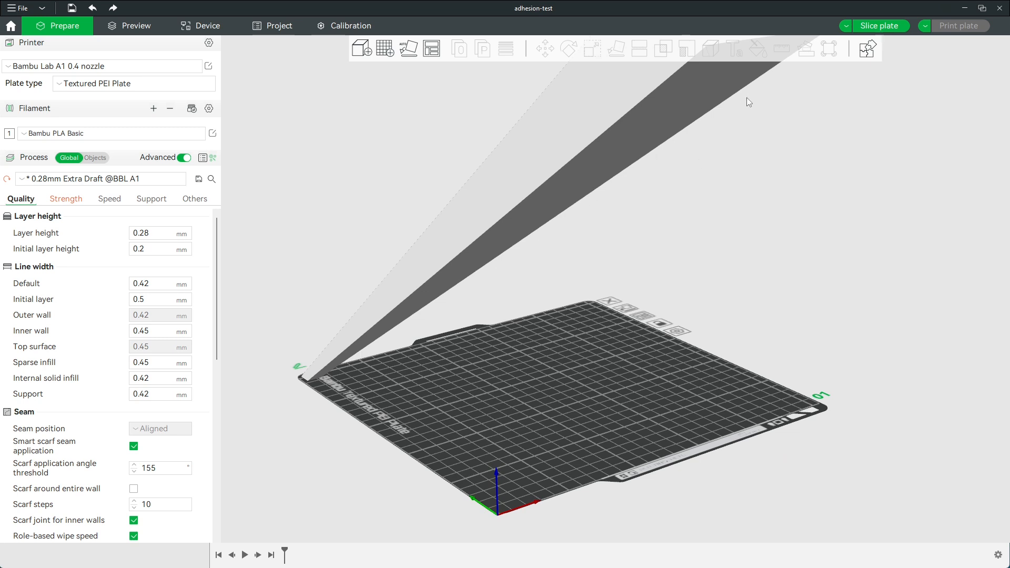
pyautogui.scroll(-4, 626, 393)
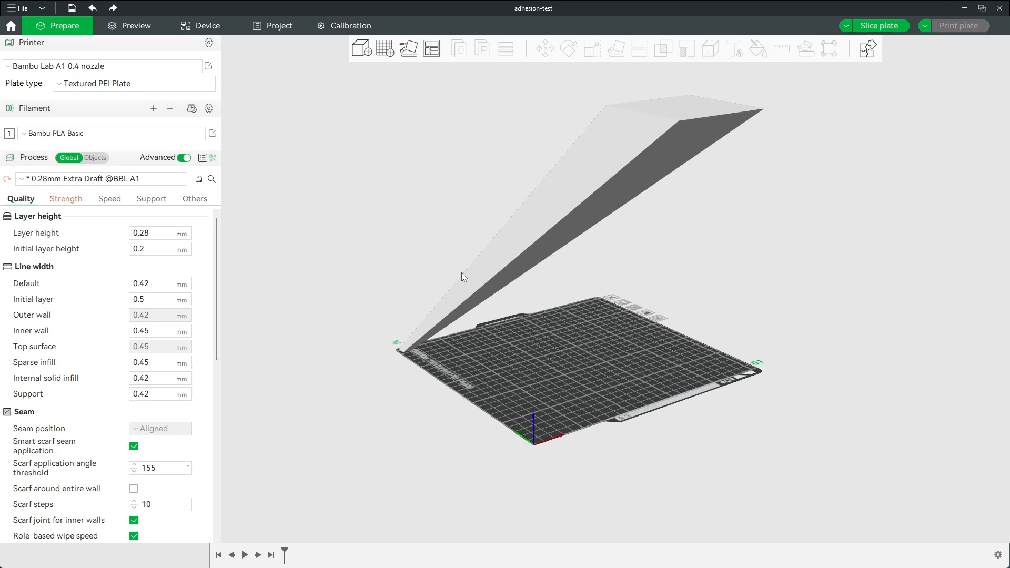
pyautogui.moveTo(649, 270); pyautogui.dragTo(436, 403)
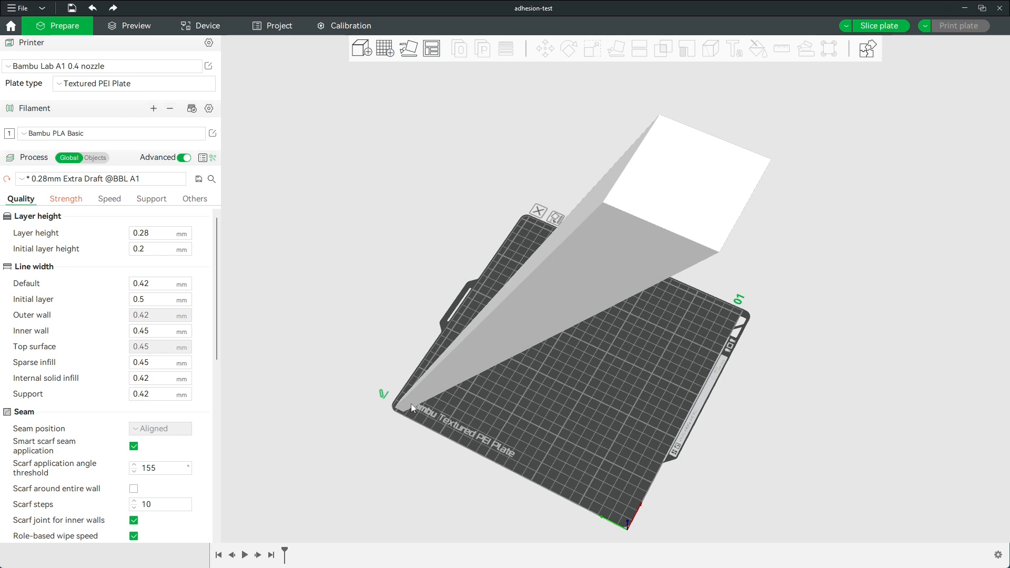
pyautogui.moveTo(639, 361); pyautogui.dragTo(523, 349)
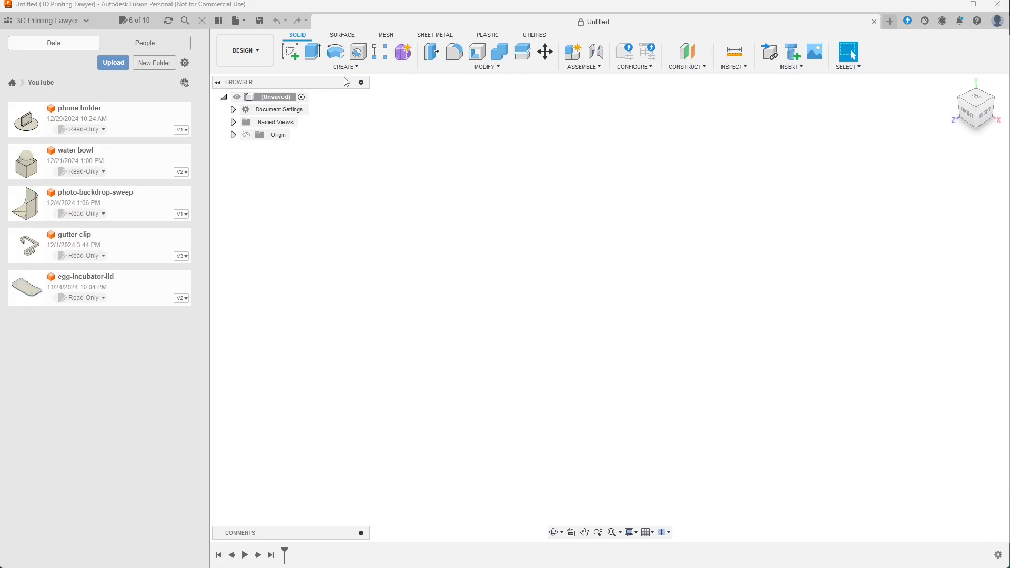
# In Autodesk Fusion, sketch a 250 × 250 mm square on the horizontal origin plane, with one corner at the origin
pyautogui.click(346, 68)
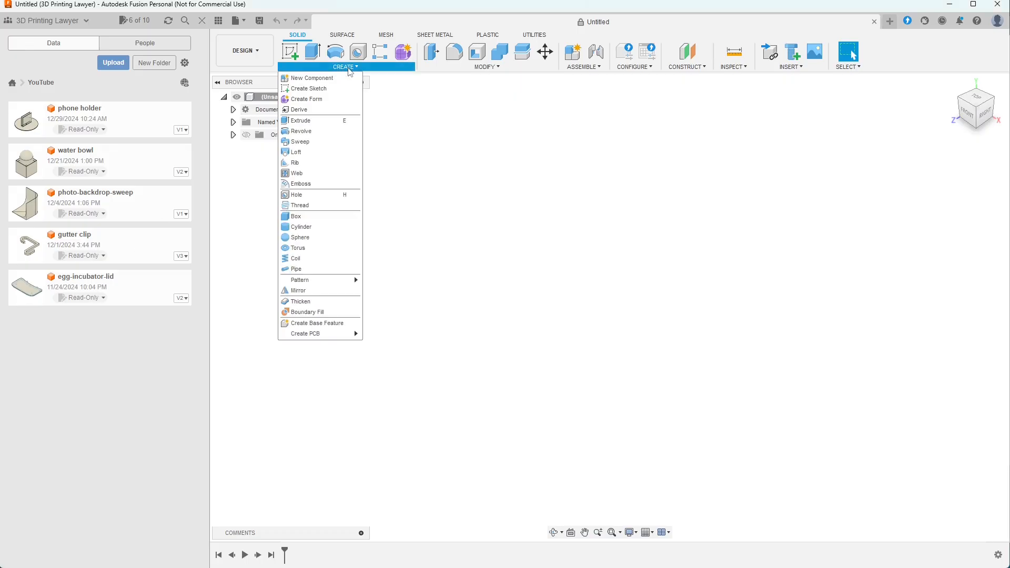
pyautogui.click(309, 88)
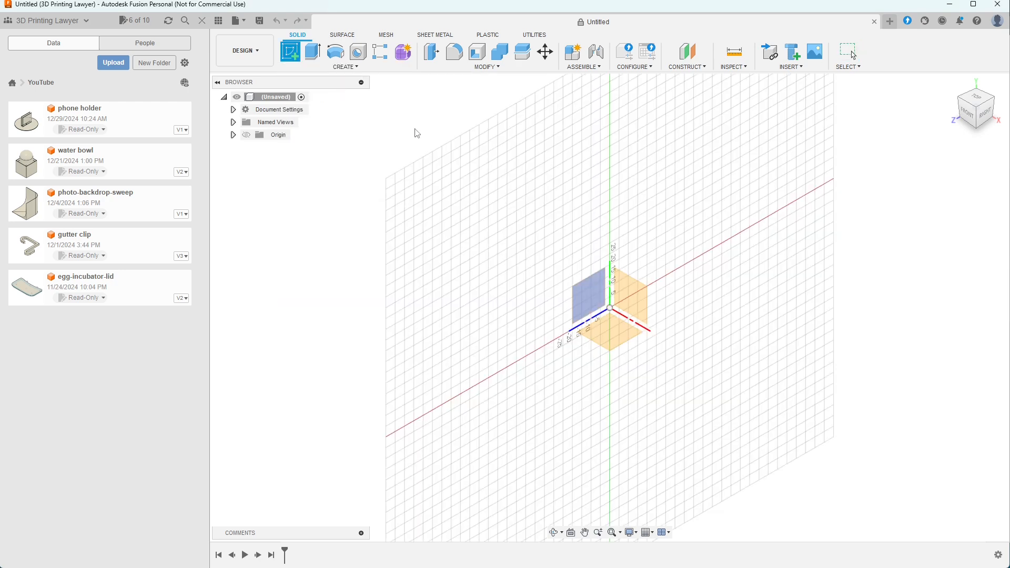
pyautogui.click(609, 340)
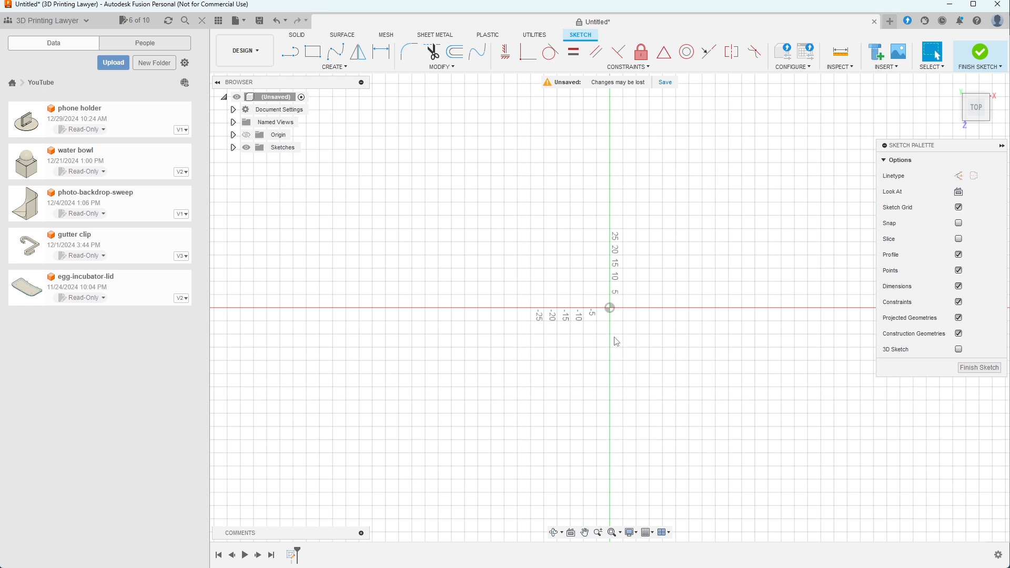
pyautogui.moveTo(693, 375); pyautogui.dragTo(510, 248, button='middle')
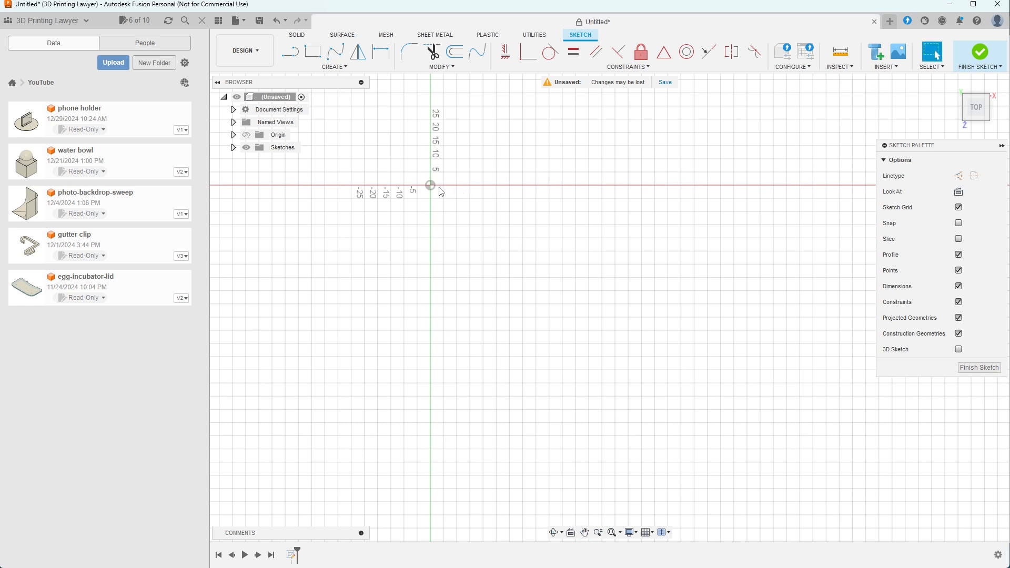
pyautogui.click(314, 53)
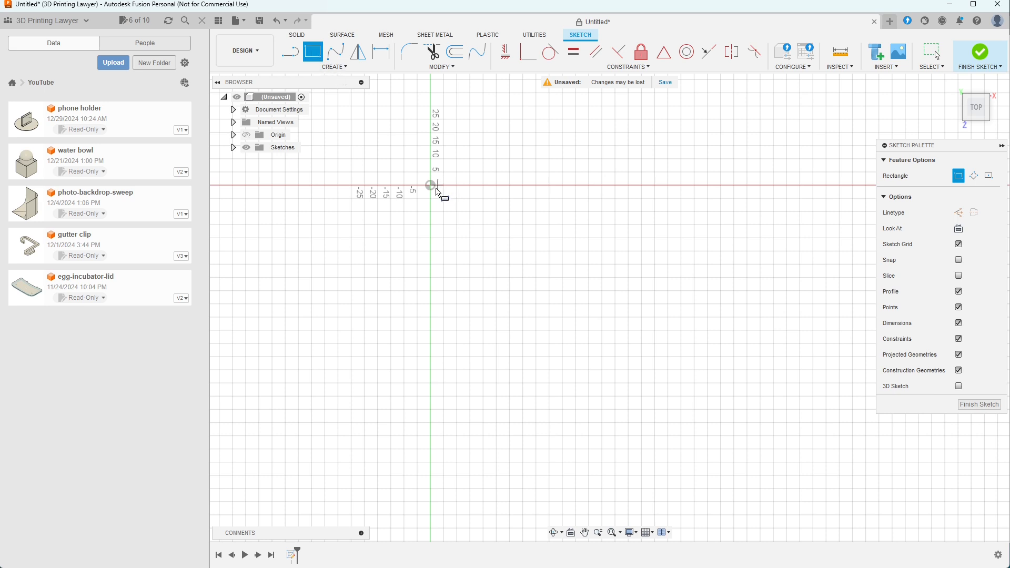
pyautogui.click(431, 185)
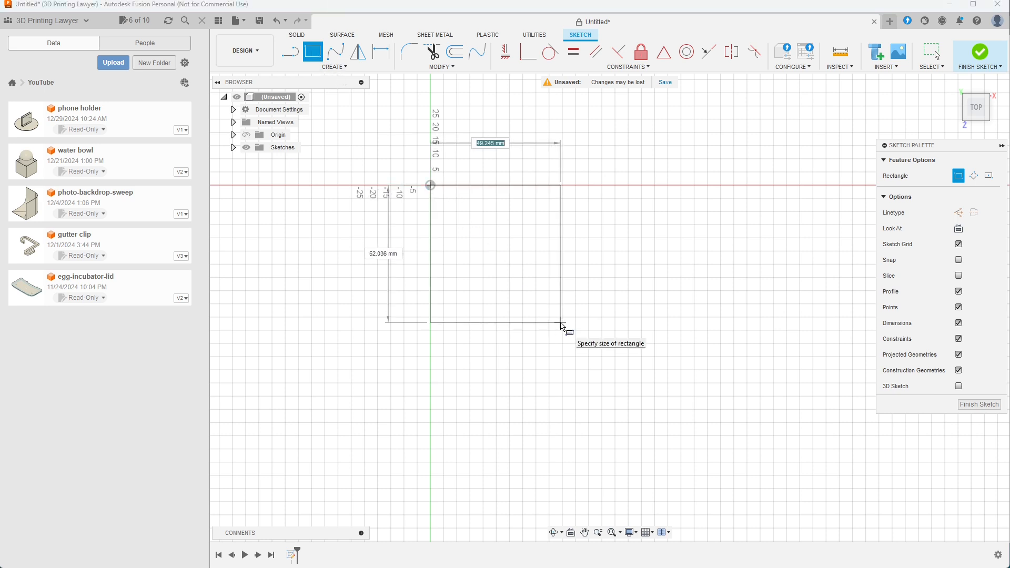
pyautogui.write('250')
pyautogui.press('Tab')
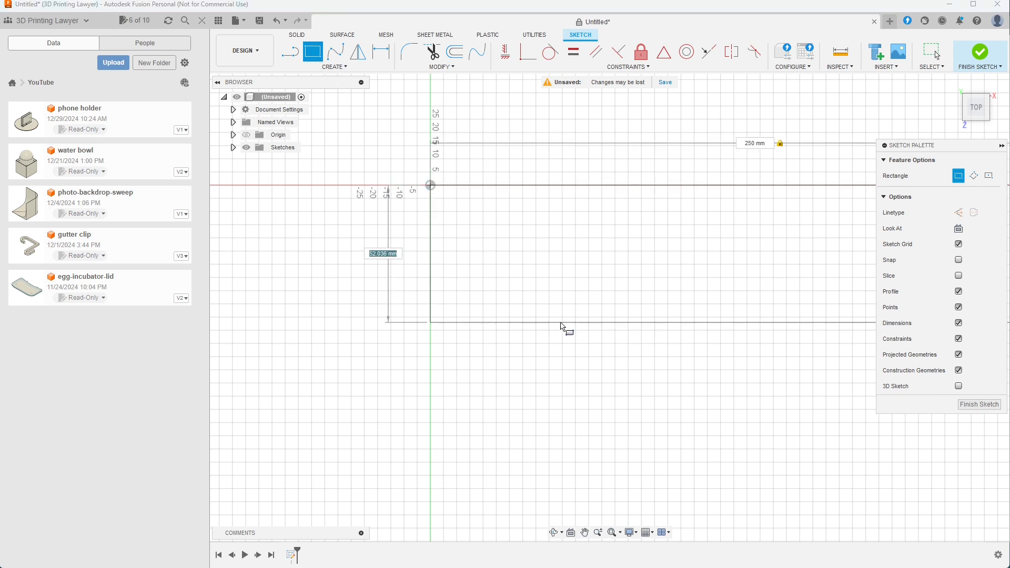
pyautogui.write('250')
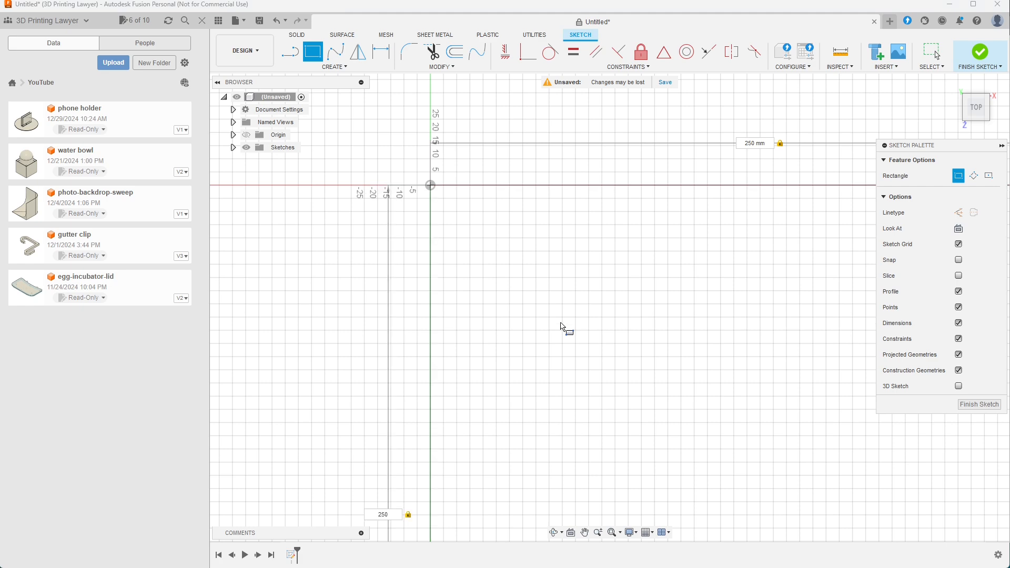
pyautogui.press('Return')
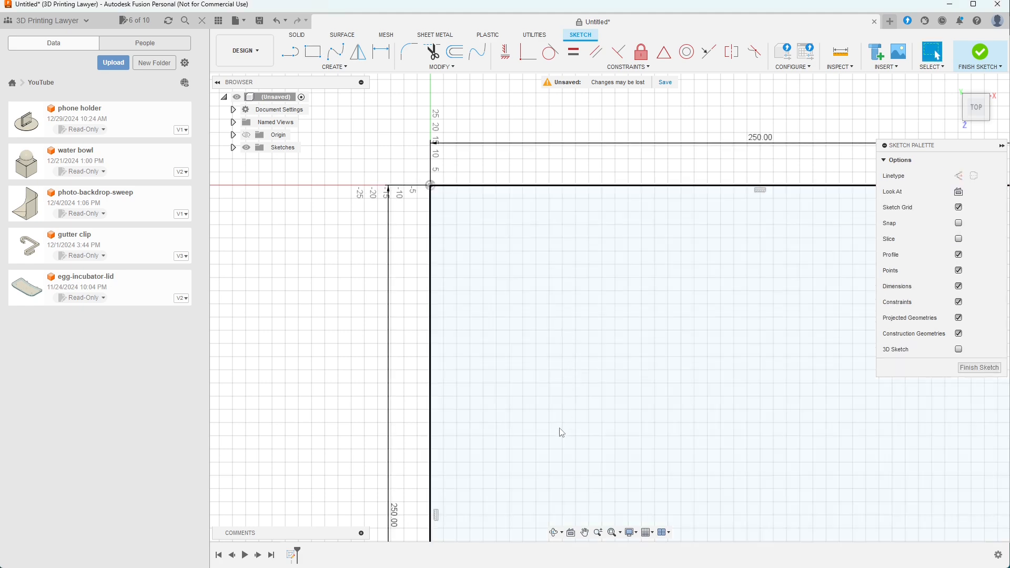
# Draw a 10 × 10 mm square inside the large square, sharing its corner at the origin
pyautogui.scroll(1, 557, 464)
pyautogui.scroll(-4, 557, 465)
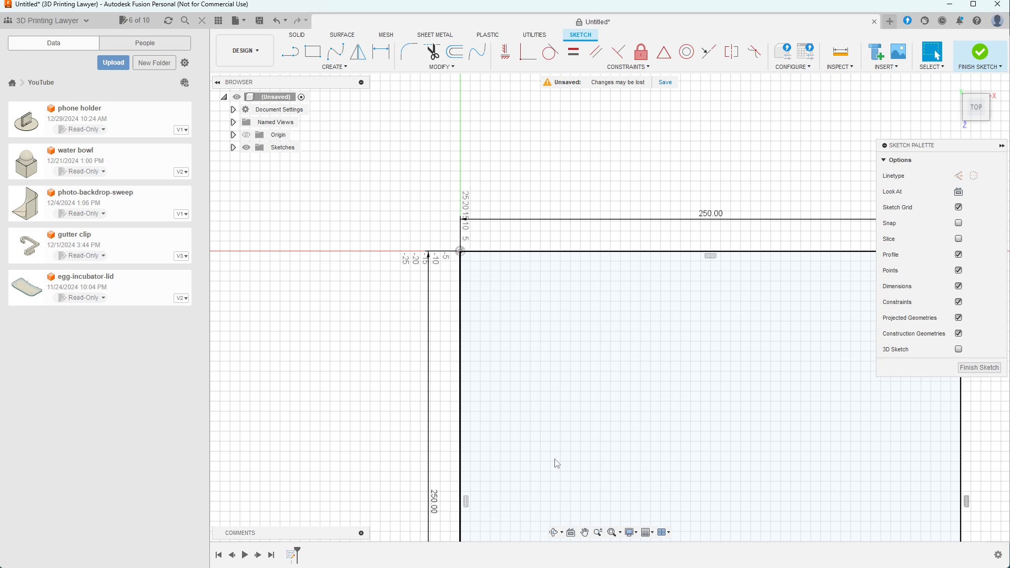
pyautogui.moveTo(616, 463); pyautogui.dragTo(535, 326, button='middle')
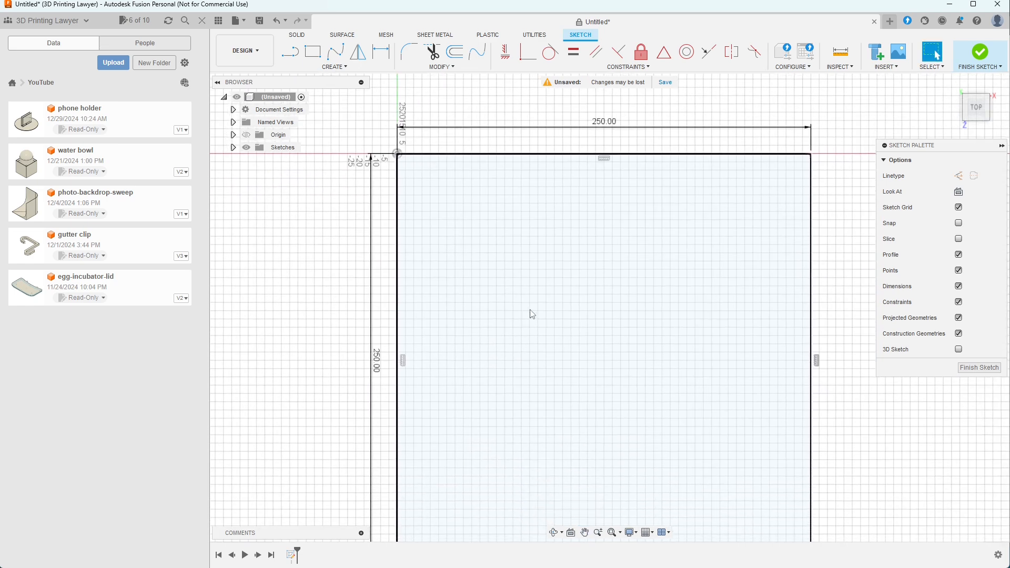
pyautogui.click(313, 52)
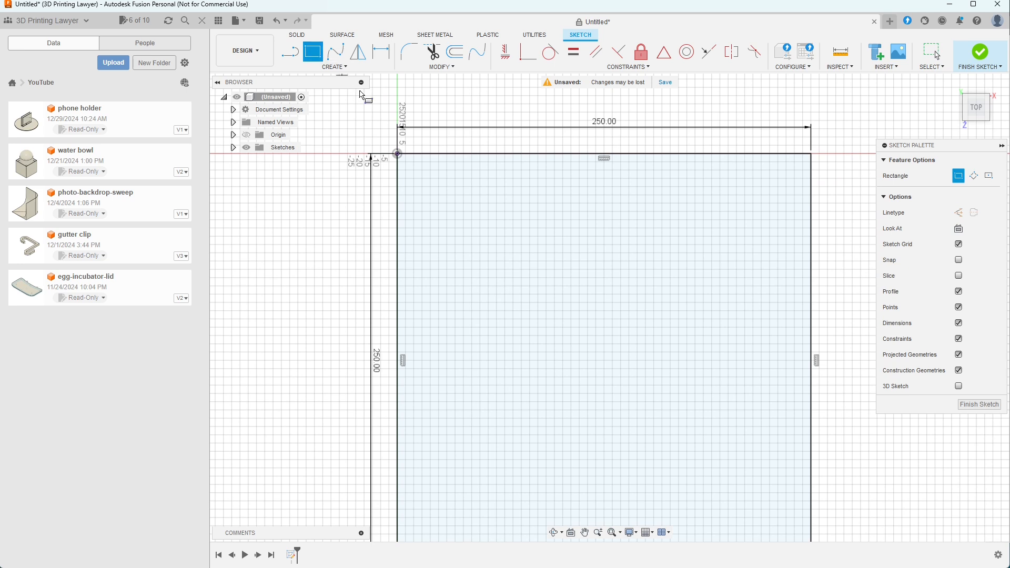
pyautogui.click(399, 154)
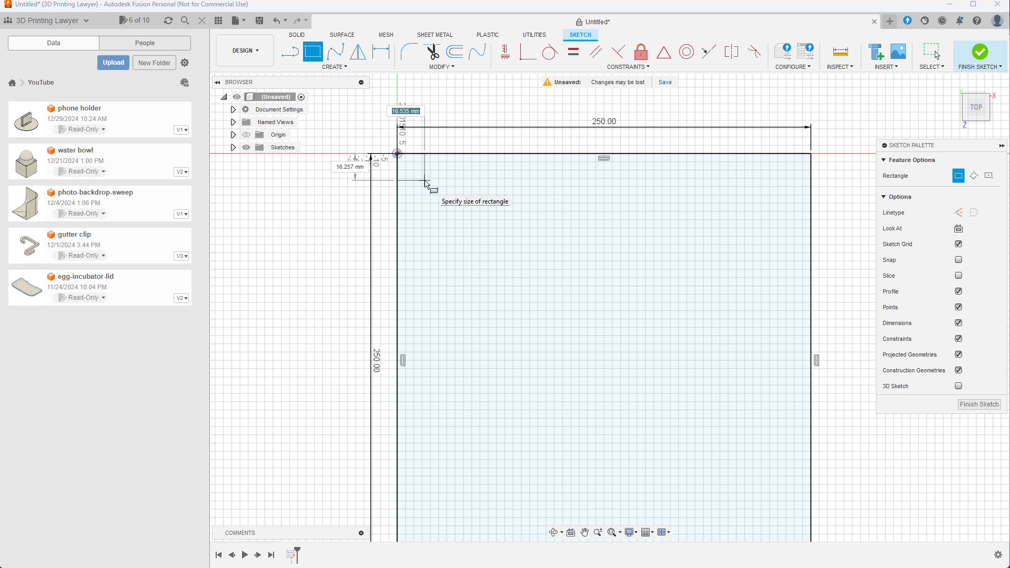
pyautogui.write('20')
pyautogui.press('Tab')
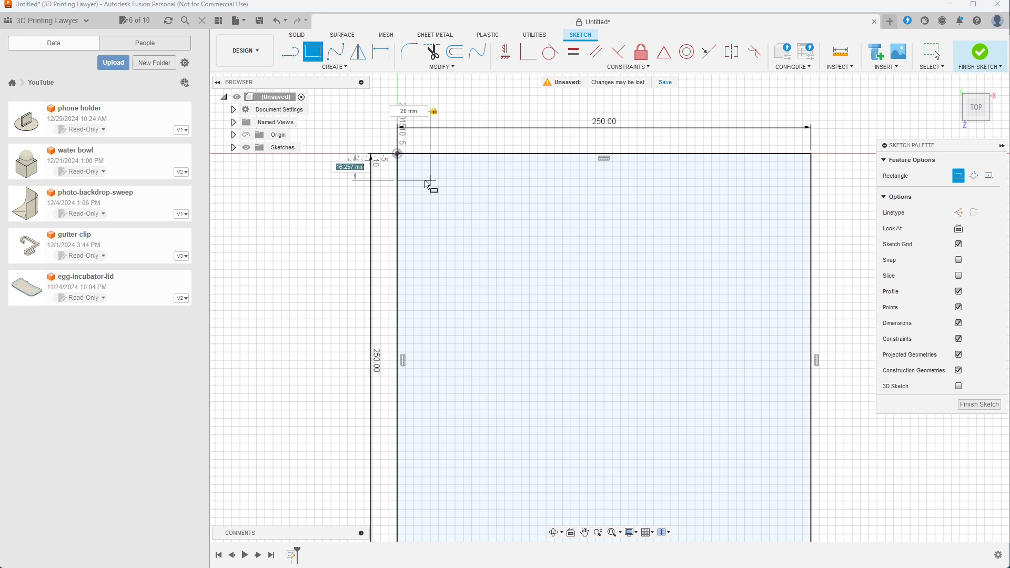
pyautogui.hotkey('shift', 'Tab')
pyautogui.write('10')
pyautogui.press('Tab')
pyautogui.write('10')
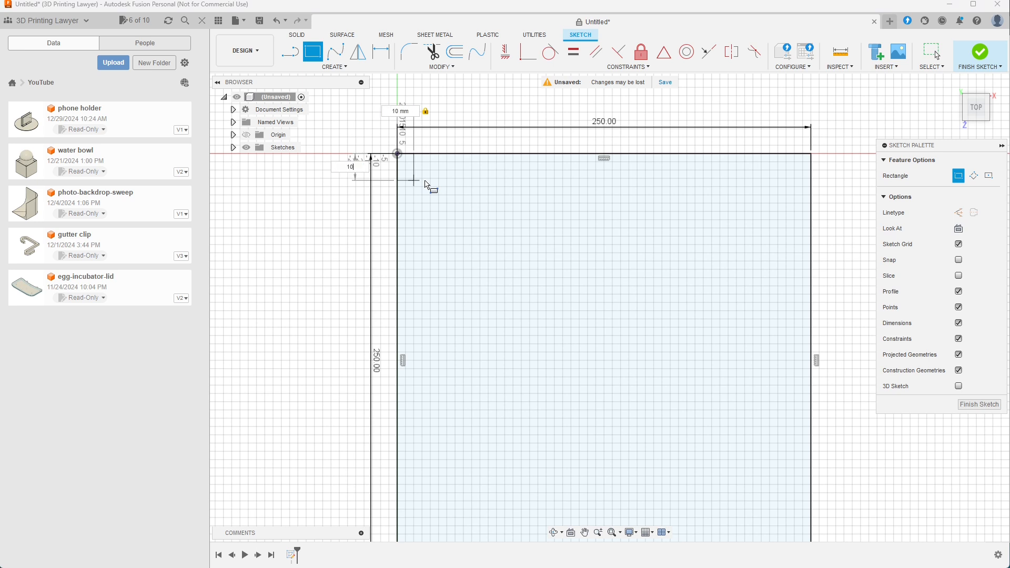
pyautogui.press('Return')
pyautogui.press('Escape')
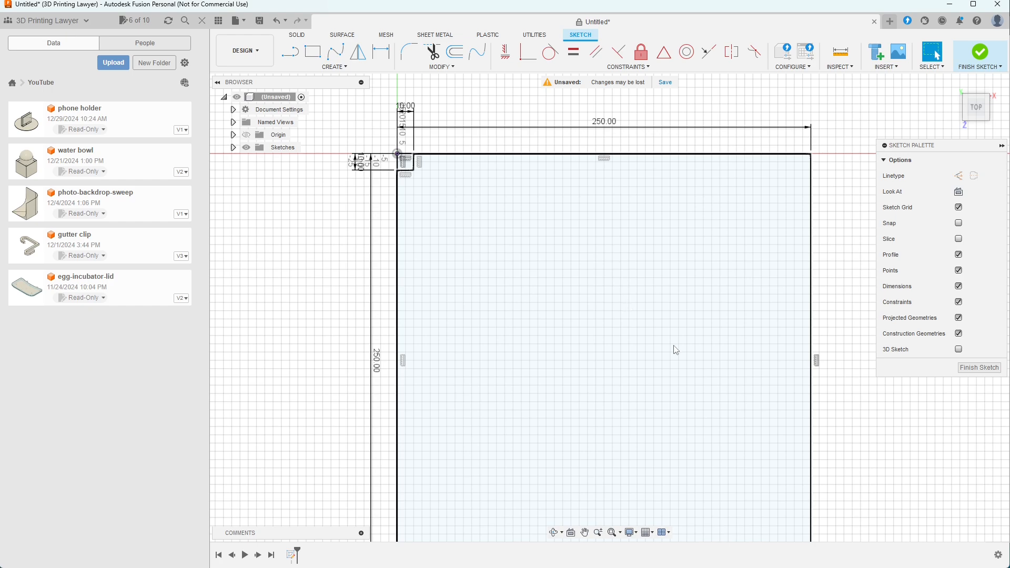
# Finish the horizontal sketch containing the two nested squares
pyautogui.moveTo(672, 349)
pyautogui.keyDown('shift'); pyautogui.mouseDown(button='middle')
pyautogui.moveTo(684, 340)
pyautogui.moveTo(680, 309)
pyautogui.moveTo(696, 274)
pyautogui.mouseUp(button='middle'); pyautogui.keyUp('shift')
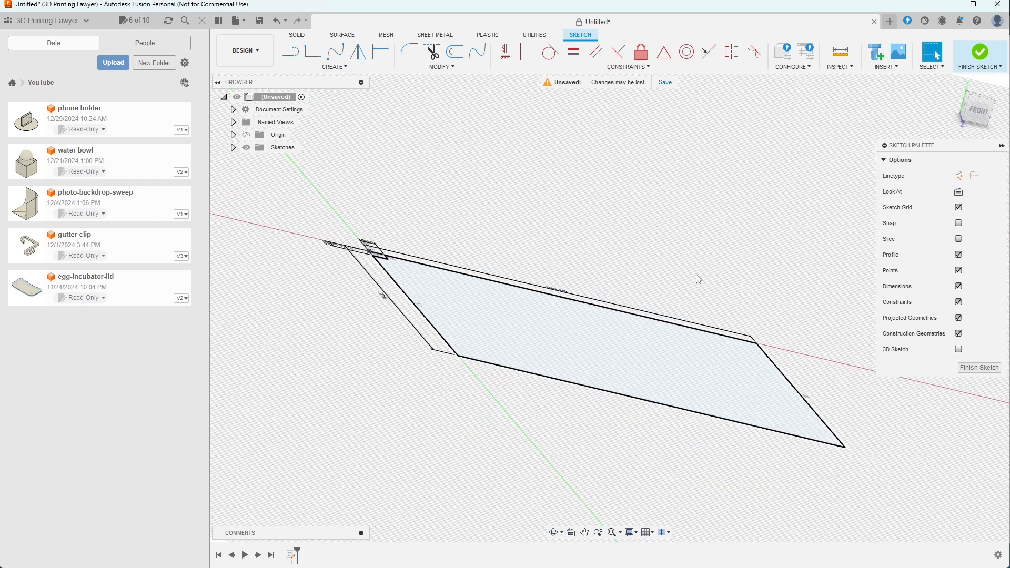
pyautogui.click(970, 113)
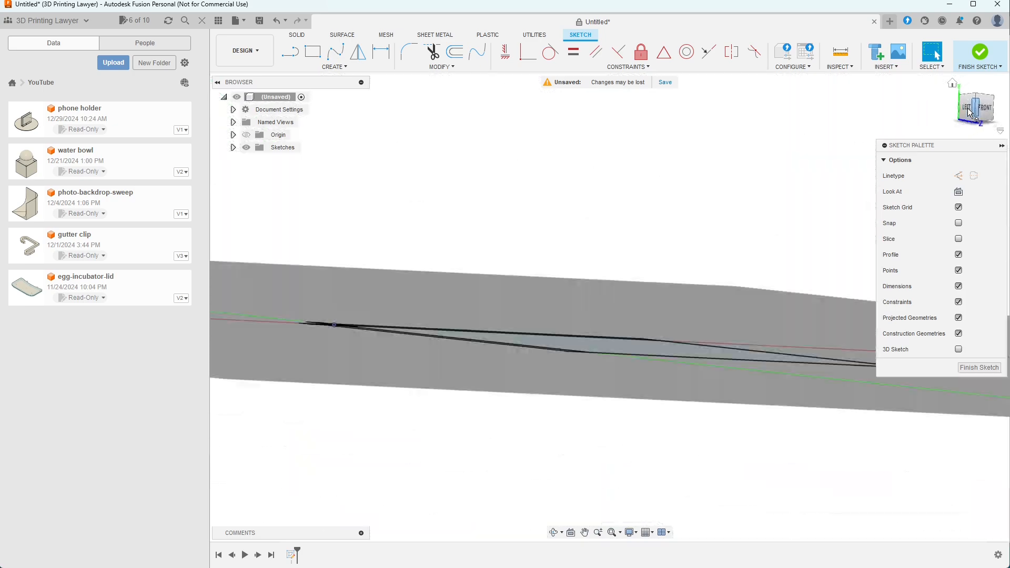
pyautogui.keyDown('shift'); pyautogui.moveTo(563, 247); pyautogui.dragTo(565, 270, button='middle'); pyautogui.keyUp('shift')
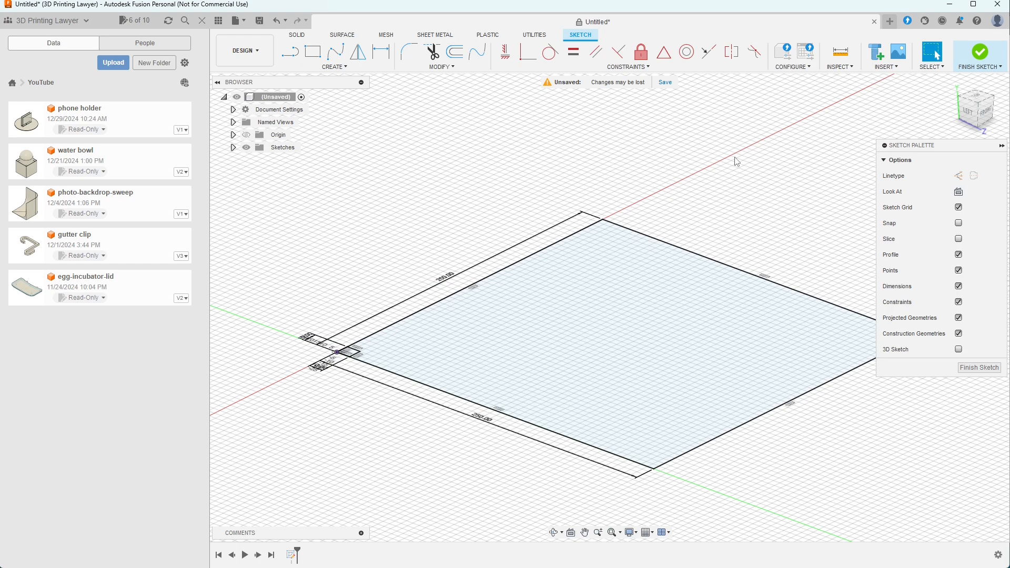
pyautogui.click(975, 369)
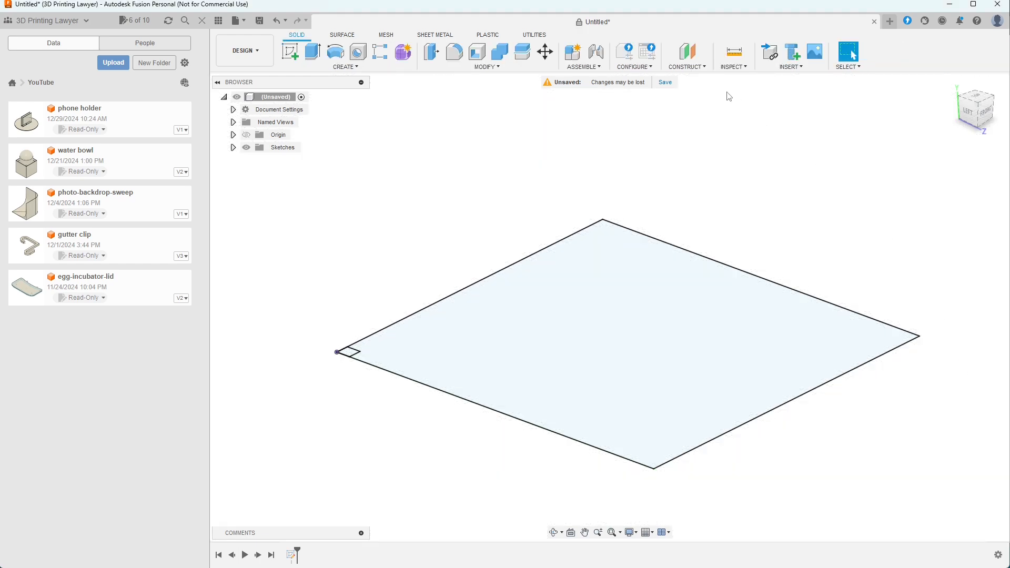
# Construct a plane at angle through the vertical Y axis, with the angle set to 135 degrees
pyautogui.click(694, 67)
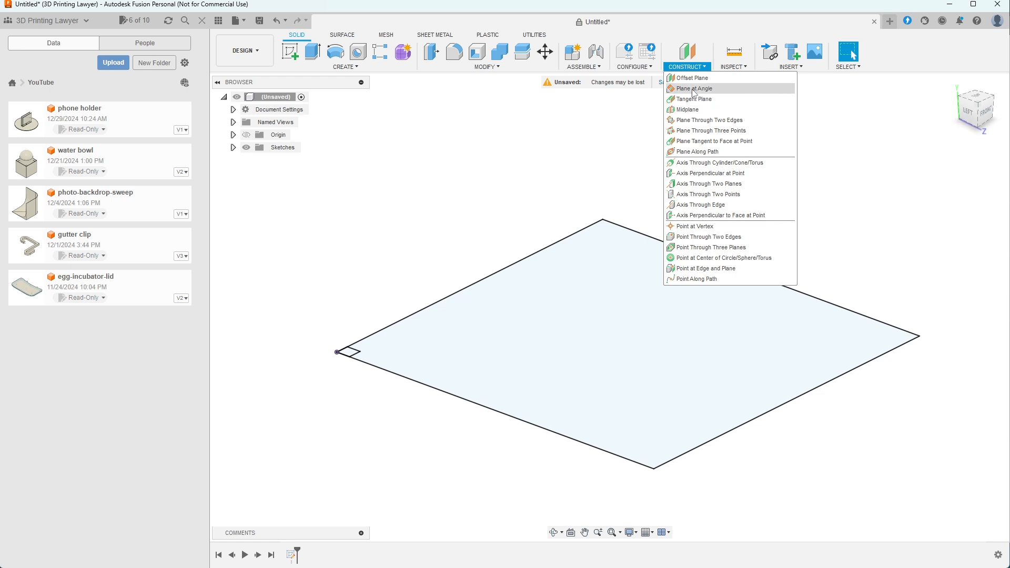
pyautogui.click(694, 88)
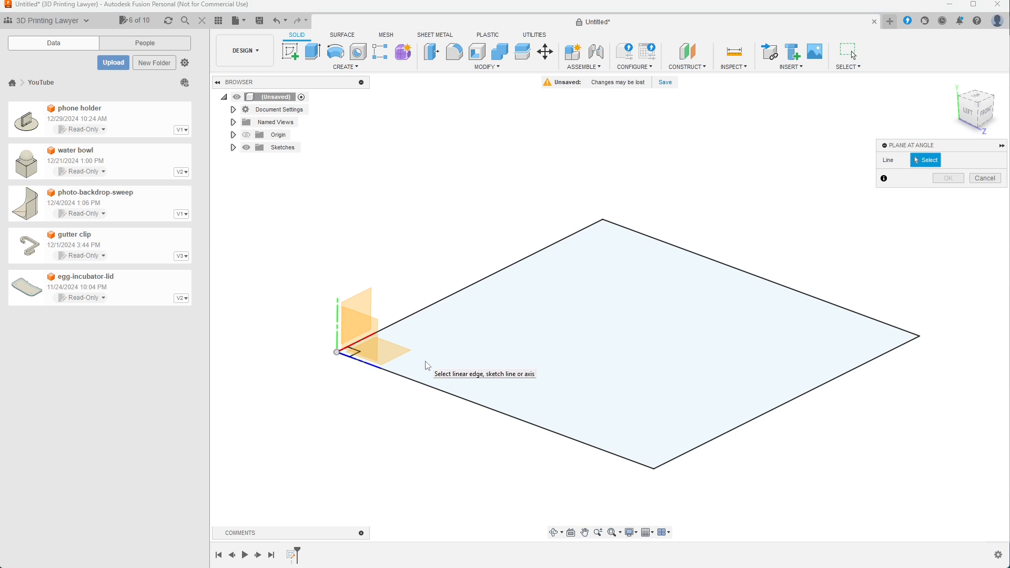
pyautogui.click(337, 331)
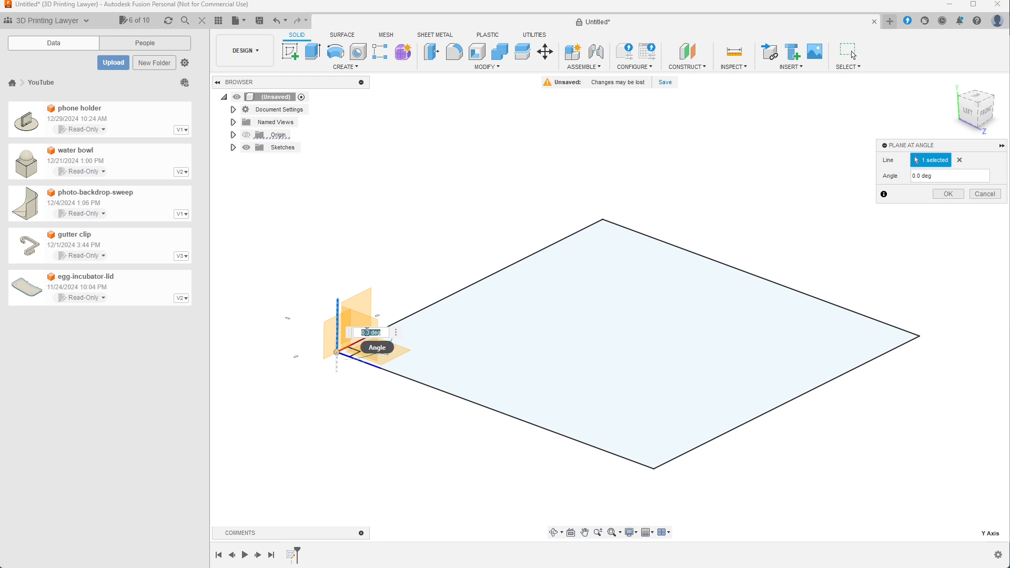
pyautogui.click(371, 333)
pyautogui.moveTo(370, 332); pyautogui.dragTo(360, 333)
pyautogui.write('45')
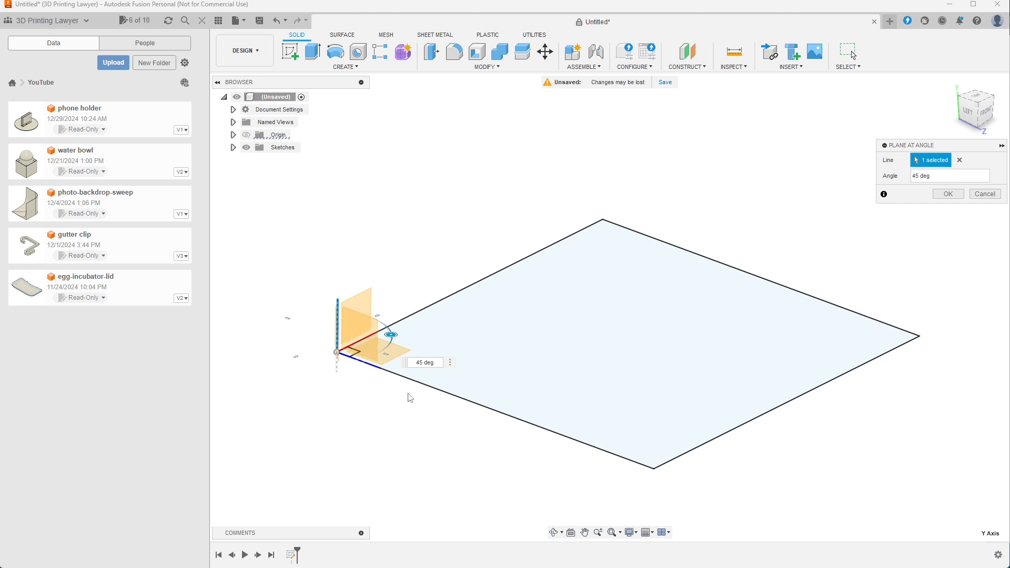
pyautogui.keyDown('shift'); pyautogui.moveTo(411, 399); pyautogui.dragTo(413, 445, button='middle'); pyautogui.keyUp('shift')
pyautogui.write('1')
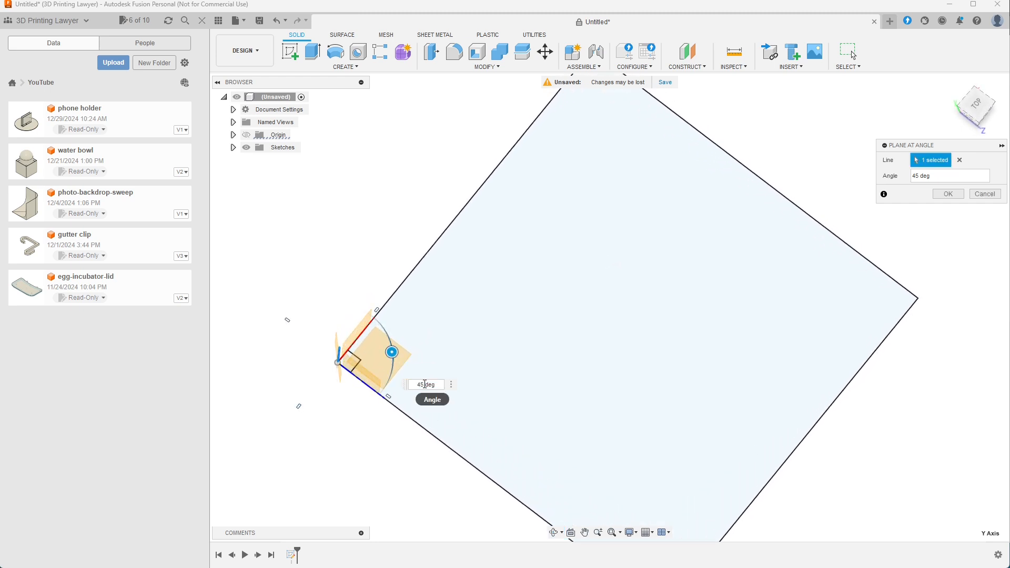
pyautogui.write('35')
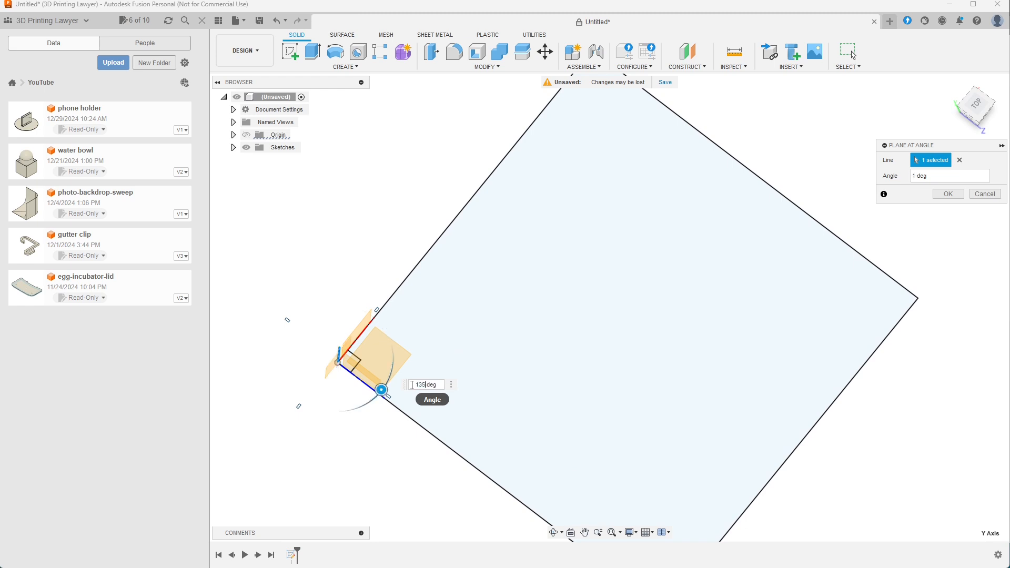
pyautogui.press('Return')
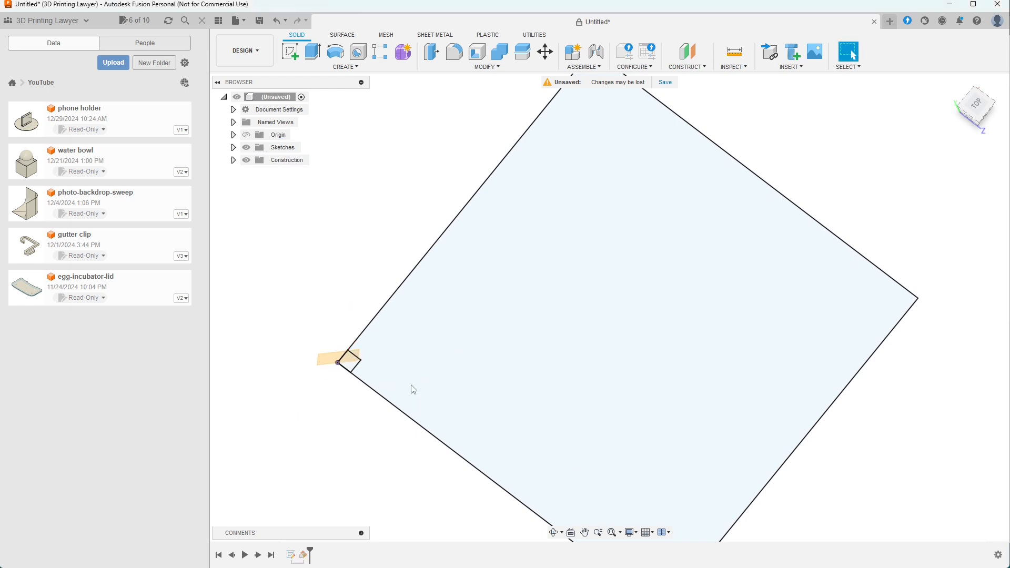
# Start a new sketch on the angled construction plane at the origin corner
pyautogui.keyDown('shift'); pyautogui.moveTo(440, 444); pyautogui.dragTo(433, 386, button='middle'); pyautogui.keyUp('shift')
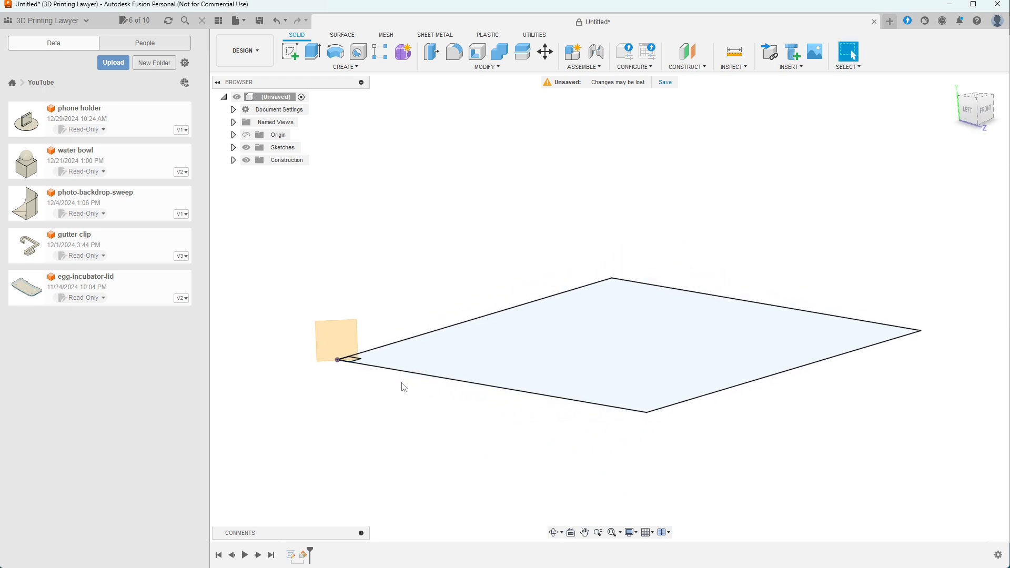
pyautogui.click(342, 67)
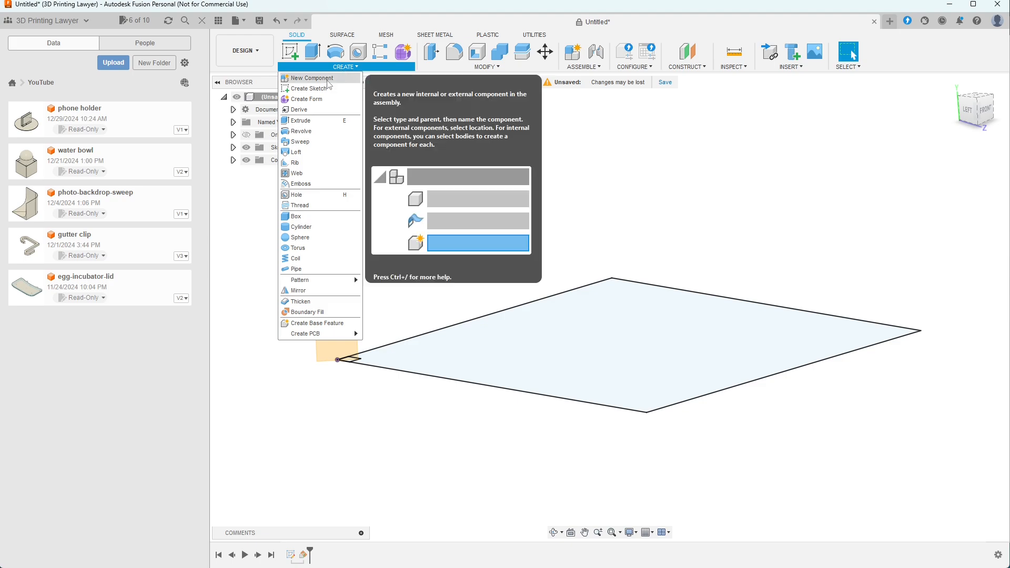
pyautogui.click(319, 91)
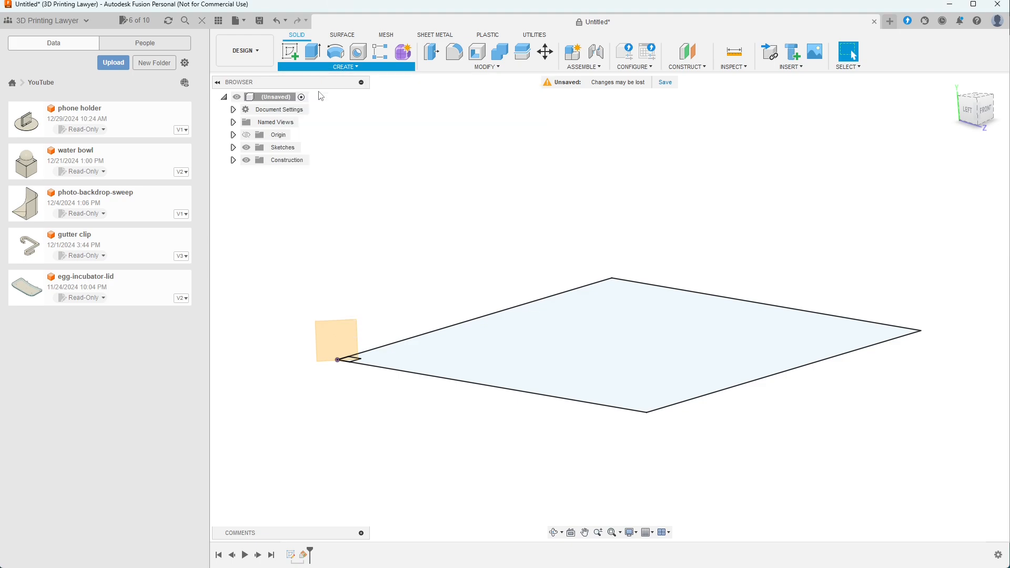
pyautogui.click(330, 342)
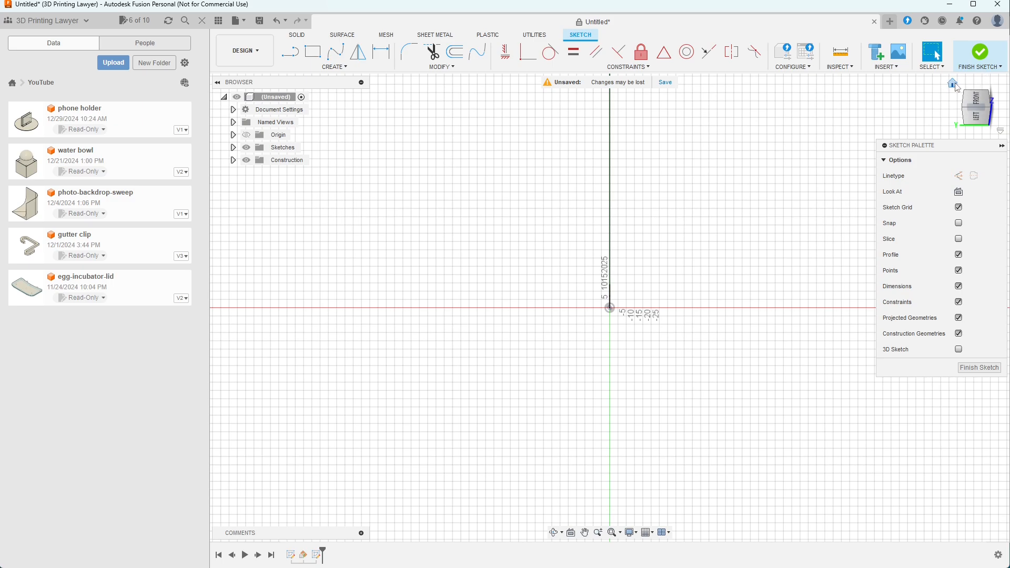
# Project the 10 mm square's outer corner, diagonally opposite the origin, into the angled sketch
pyautogui.click(954, 84)
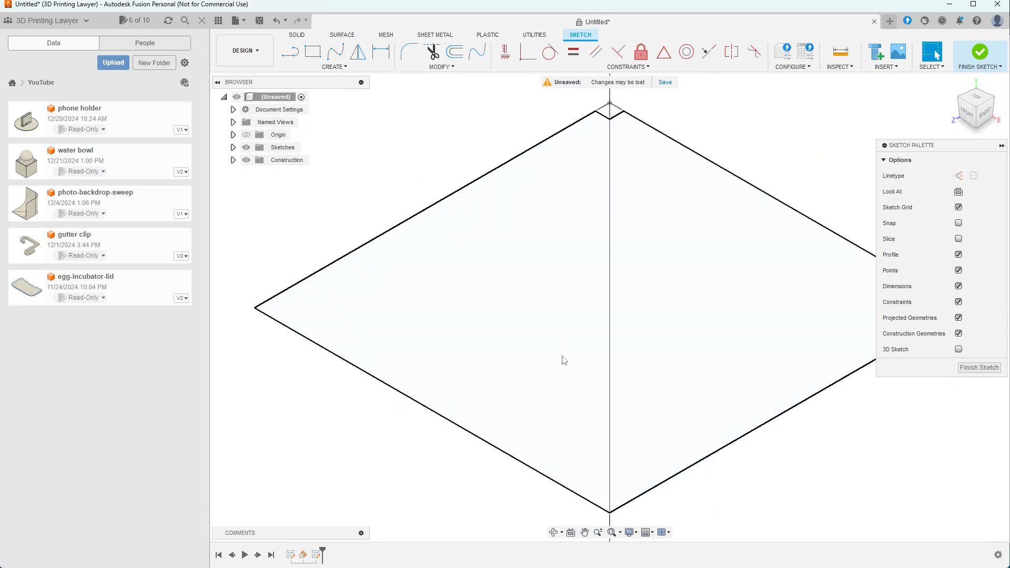
pyautogui.keyDown('shift'); pyautogui.moveTo(563, 360); pyautogui.dragTo(620, 333, button='middle'); pyautogui.keyUp('shift')
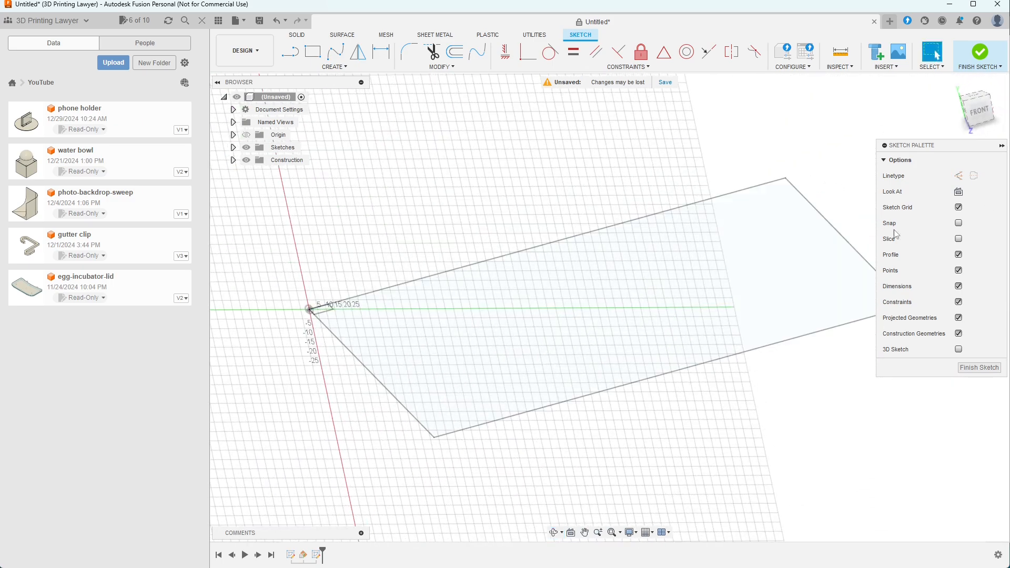
pyautogui.click(969, 121)
pyautogui.scroll(-3, 658, 274)
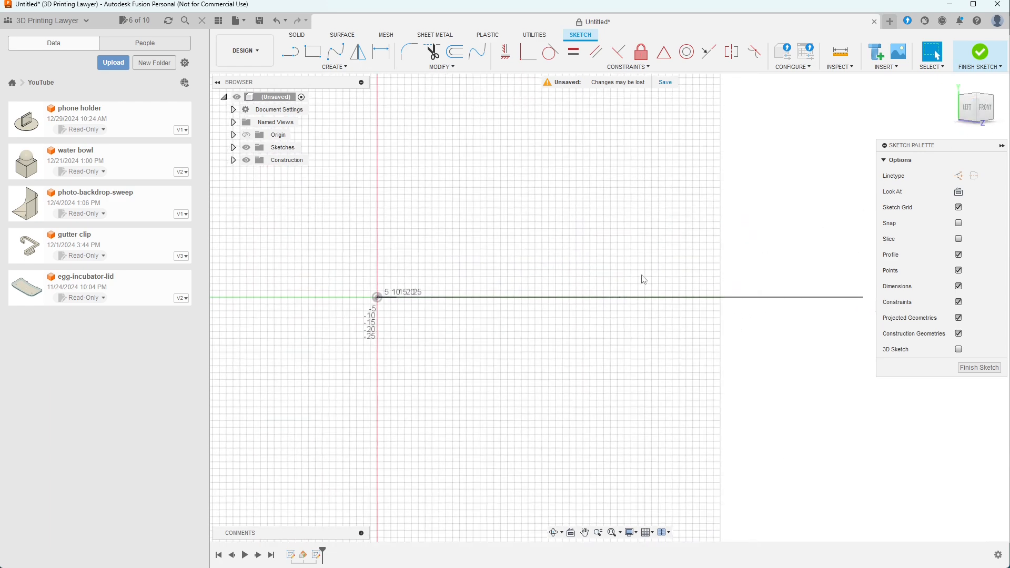
pyautogui.scroll(-2, 643, 280)
pyautogui.moveTo(633, 219)
pyautogui.mouseDown(button='middle')
pyautogui.moveTo(548, 295)
pyautogui.moveTo(551, 316)
pyautogui.mouseUp(button='middle')
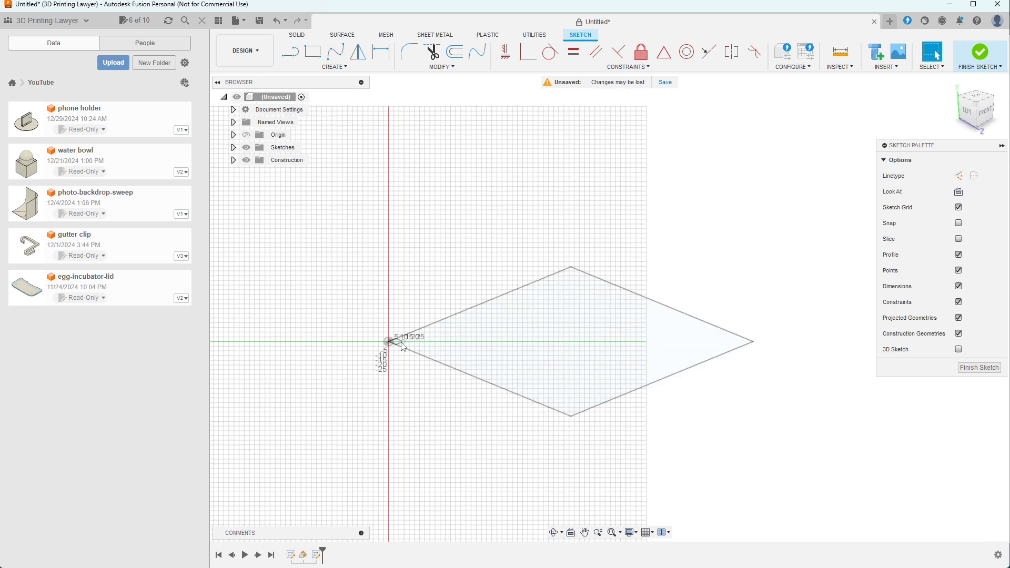
pyautogui.write('s')
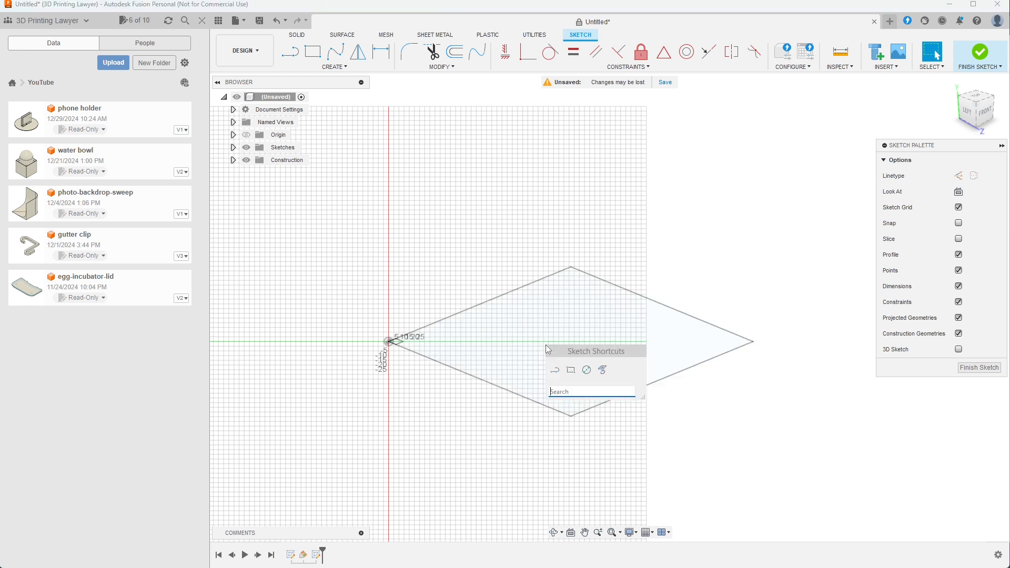
pyautogui.write('project')
pyautogui.press('Return')
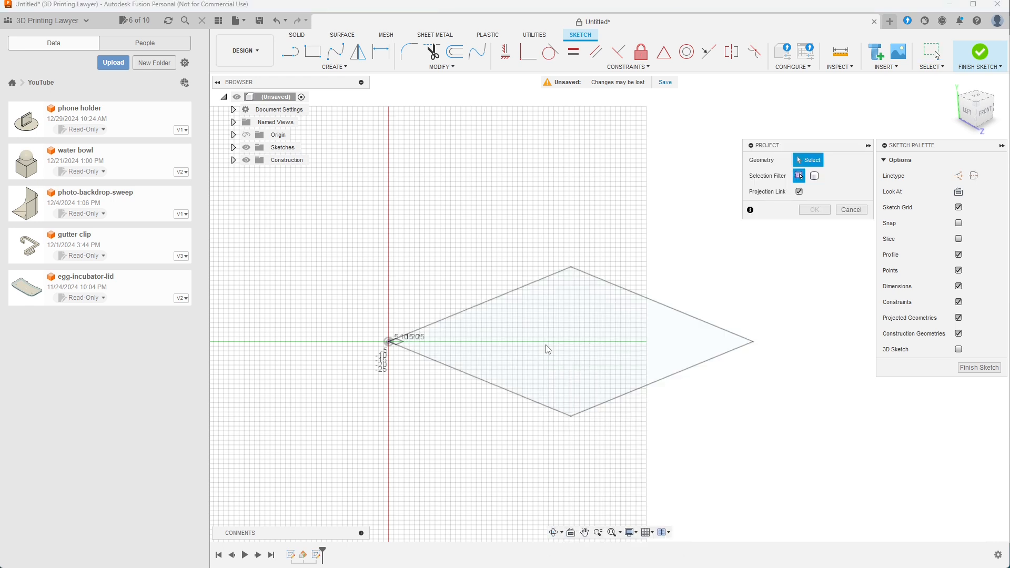
pyautogui.click(403, 343)
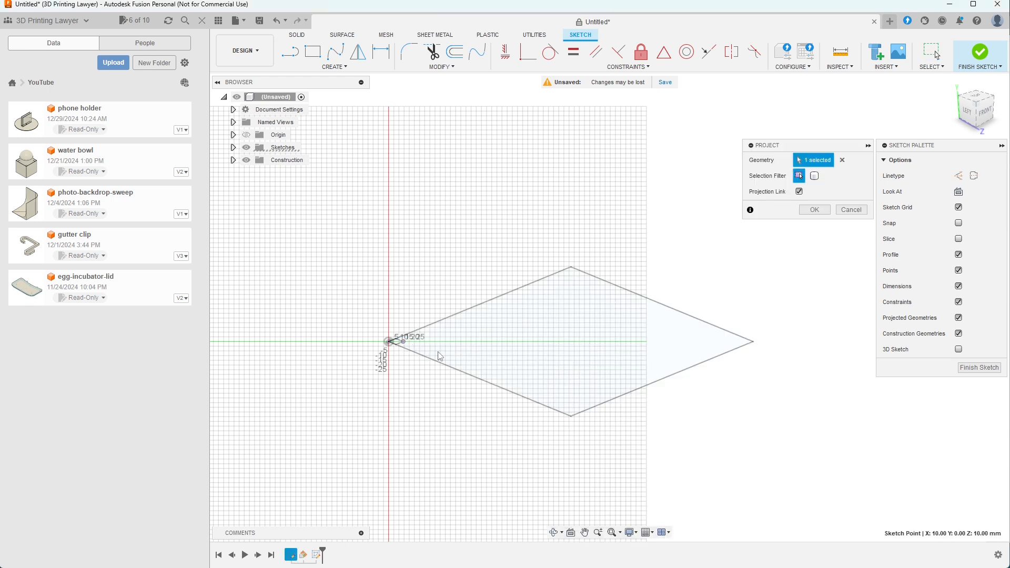
pyautogui.click(814, 210)
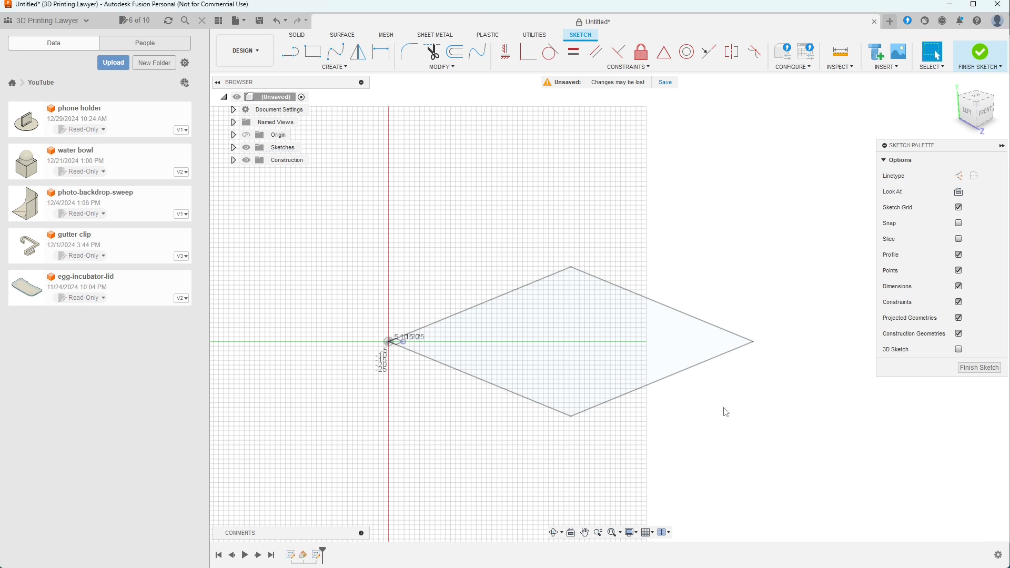
# Start a line at the projected corner point and set its angle to 45 degrees from vertical, leaning outward over the large square
pyautogui.click(296, 55)
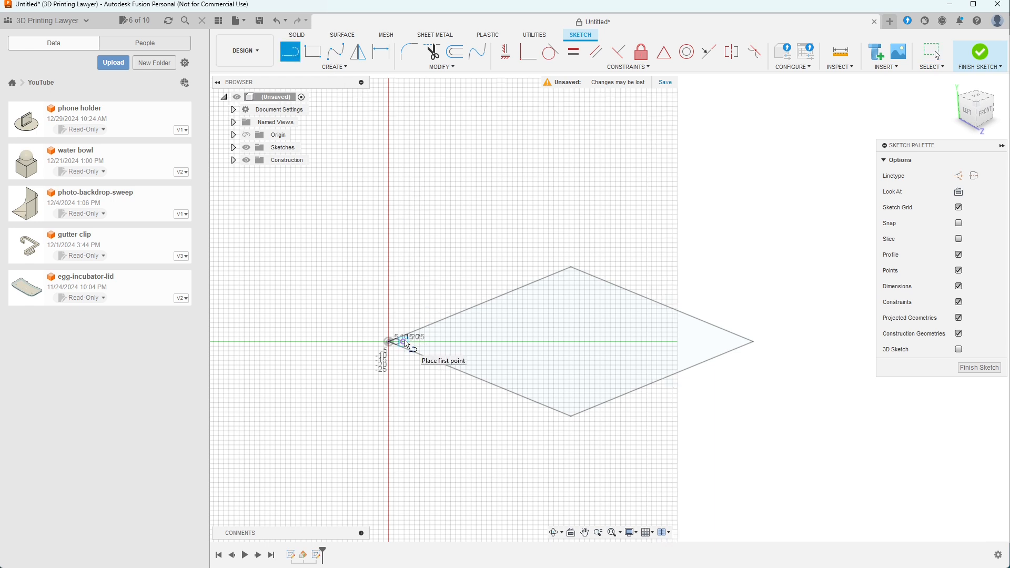
pyautogui.click(404, 341)
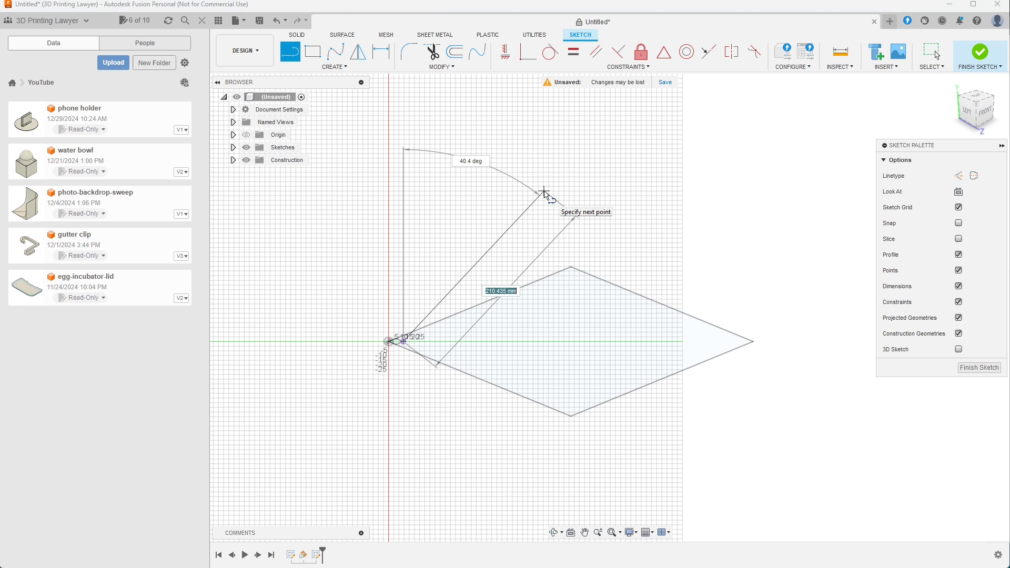
pyautogui.press('Tab')
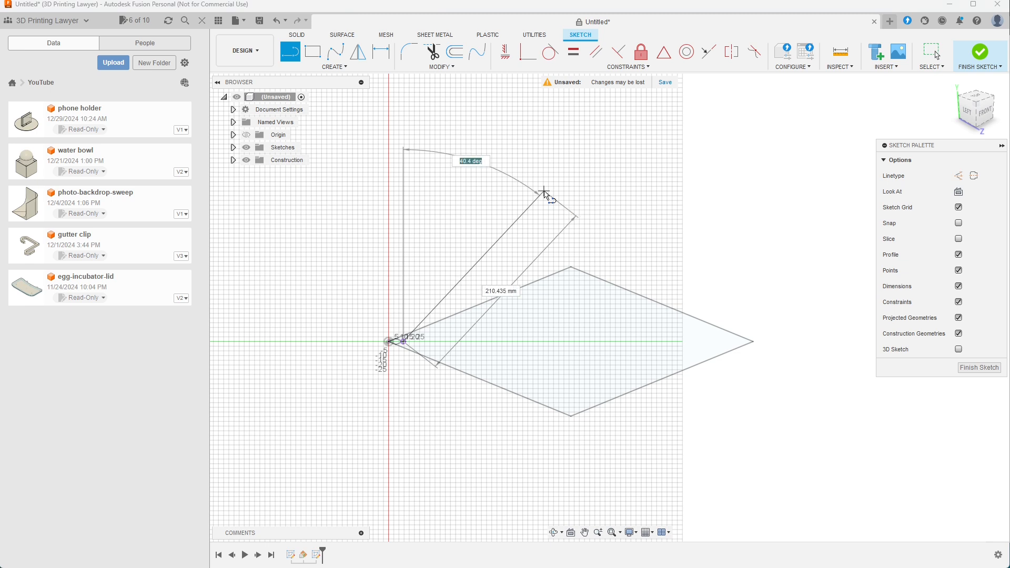
pyautogui.write('45')
pyautogui.press('Tab')
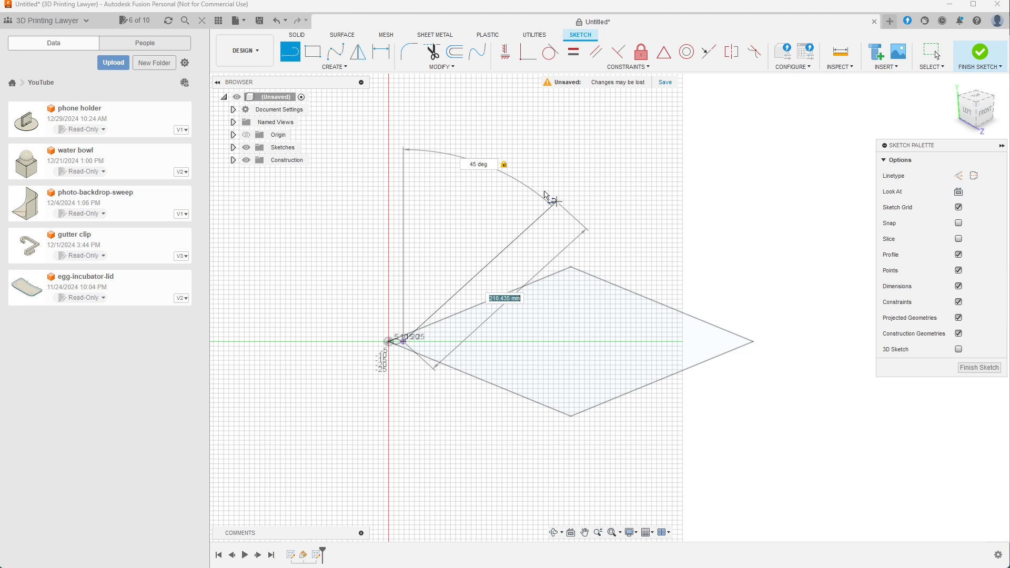
# Set the slanted line's length to the expression (sqrt(250^2^2)) * 1mm and complete the line
pyautogui.press('BackSpace')
pyautogui.write('0')
pyautogui.press('BackSpace')
pyautogui.write('0')
pyautogui.write(' * 1mm')
pyautogui.write('sqrt(')
pyautogui.write(')')
pyautogui.write('250')
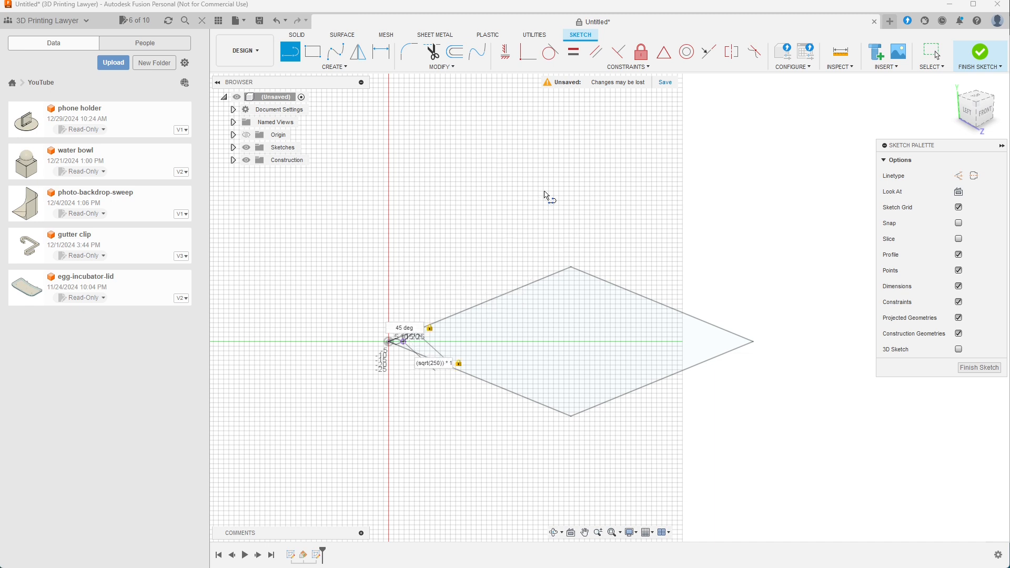
pyautogui.write('%')
pyautogui.press('BackSpace')
pyautogui.write('^2')
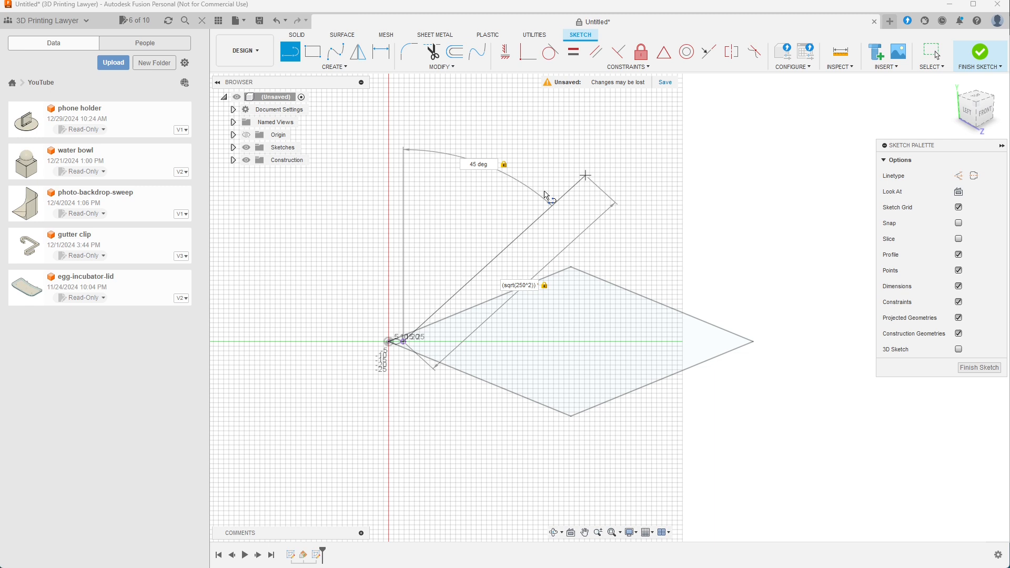
pyautogui.write('*2')
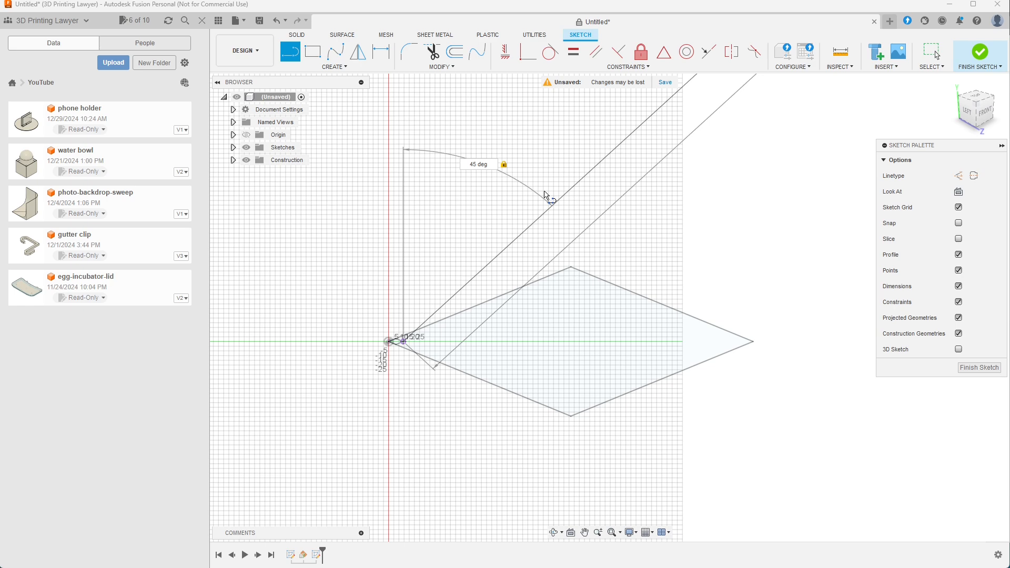
pyautogui.scroll(-5, 548, 196)
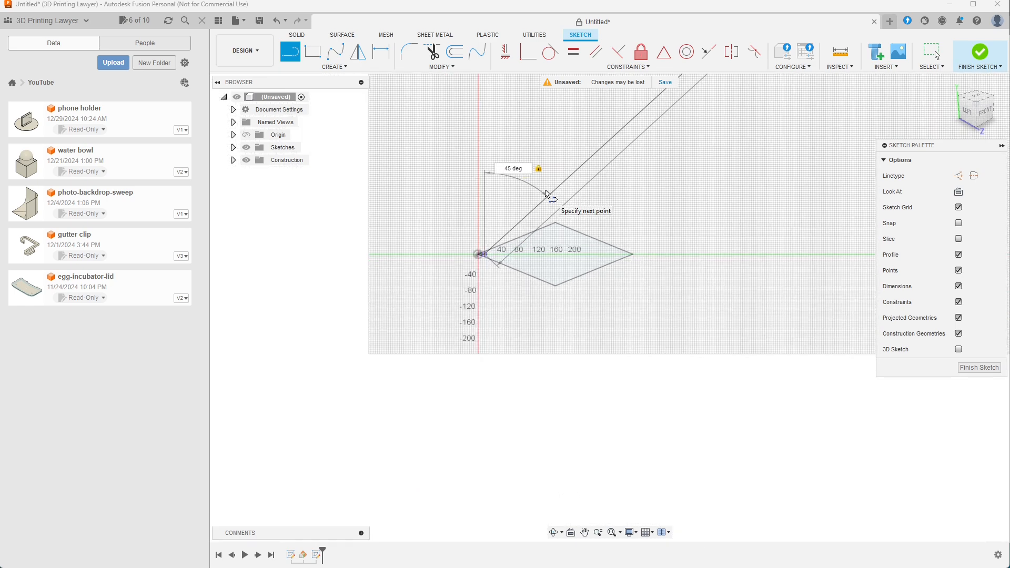
pyautogui.moveTo(689, 174)
pyautogui.mouseDown(button='middle')
pyautogui.moveTo(614, 305)
pyautogui.moveTo(491, 419)
pyautogui.moveTo(662, 279)
pyautogui.moveTo(611, 304)
pyautogui.mouseUp(button='middle')
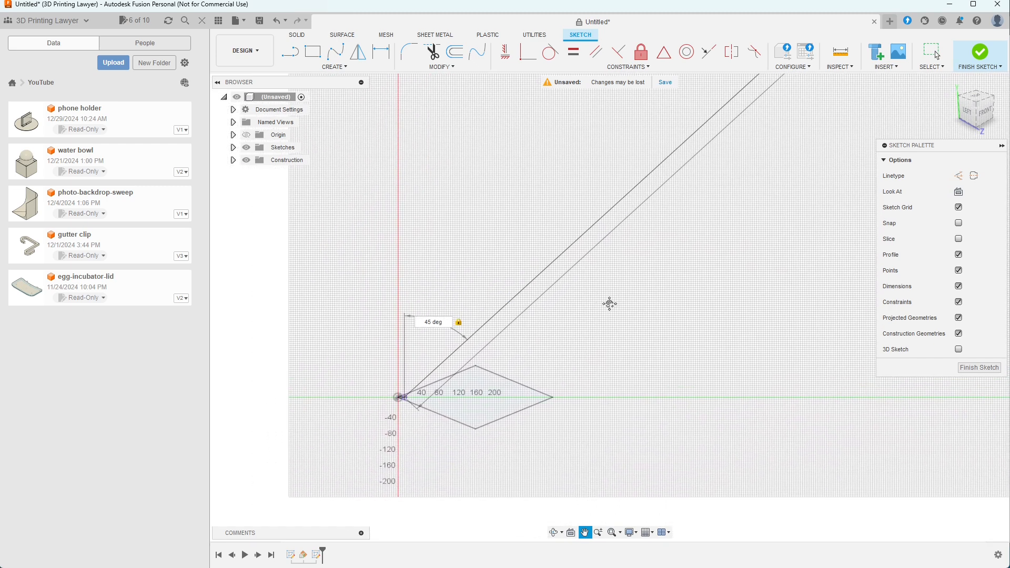
pyautogui.press('l')
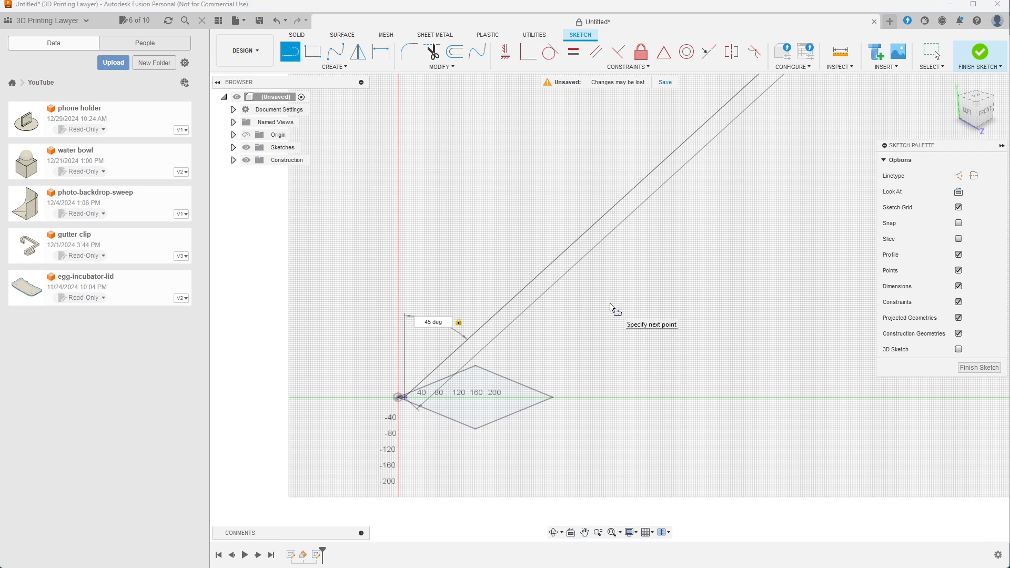
pyautogui.press('Escape')
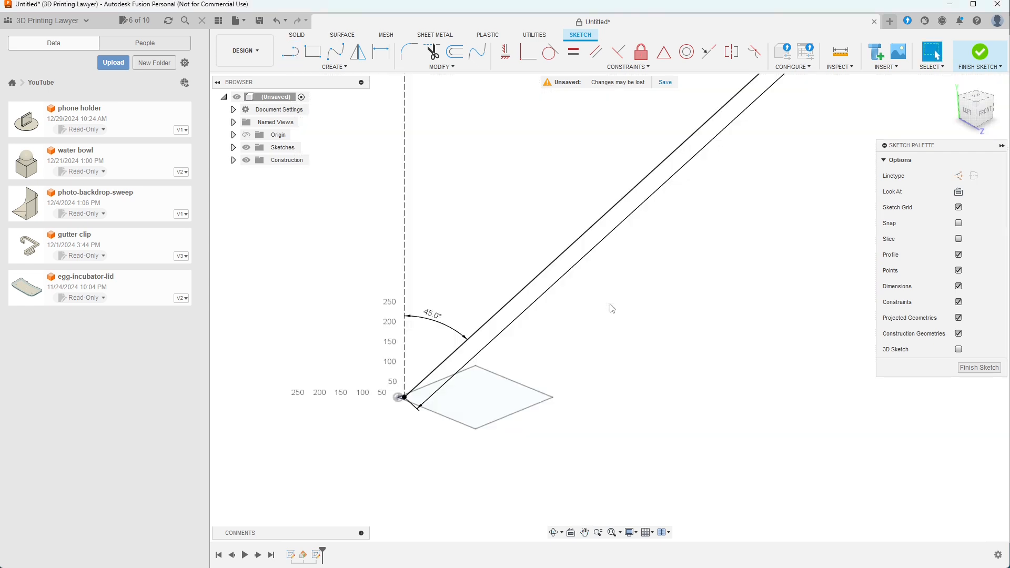
# Use Change Parameters to set the second sketch's linear dimension expression to ( sqrt(250 ^ 2 + 250 ^ 2) ) * 1mm
pyautogui.scroll(-2, 612, 308)
pyautogui.write('sparam')
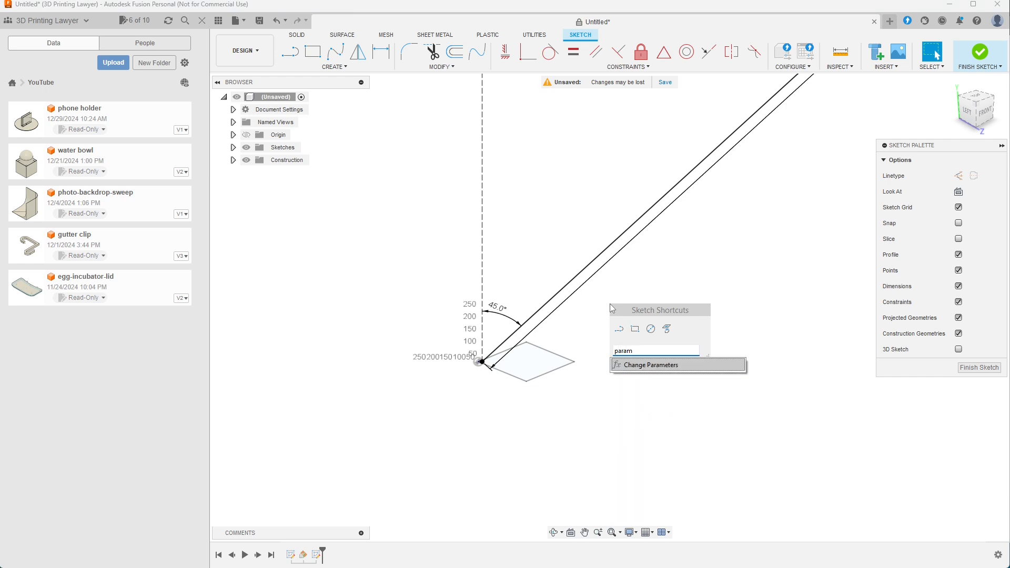
pyautogui.click(735, 364)
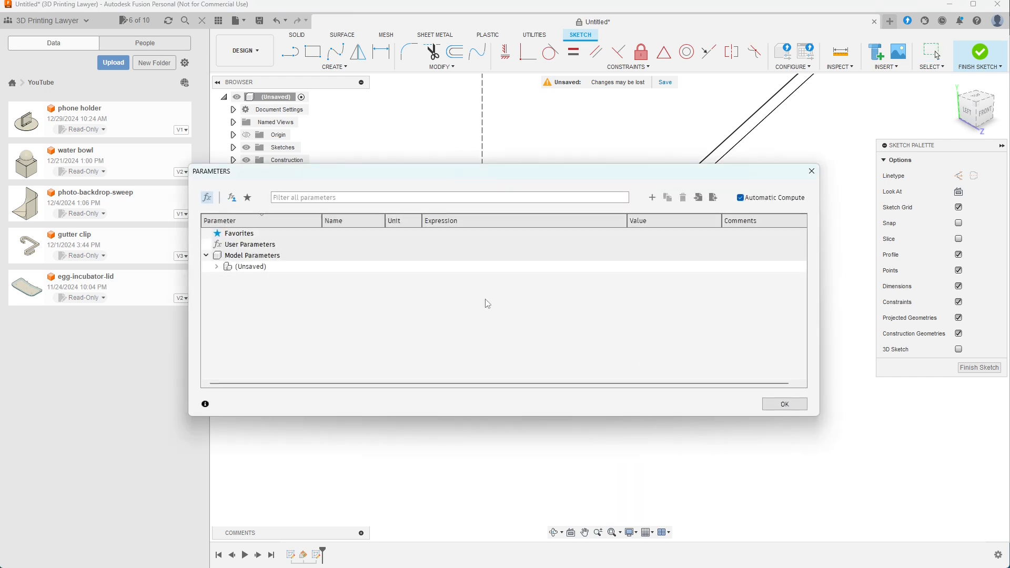
pyautogui.click(218, 266)
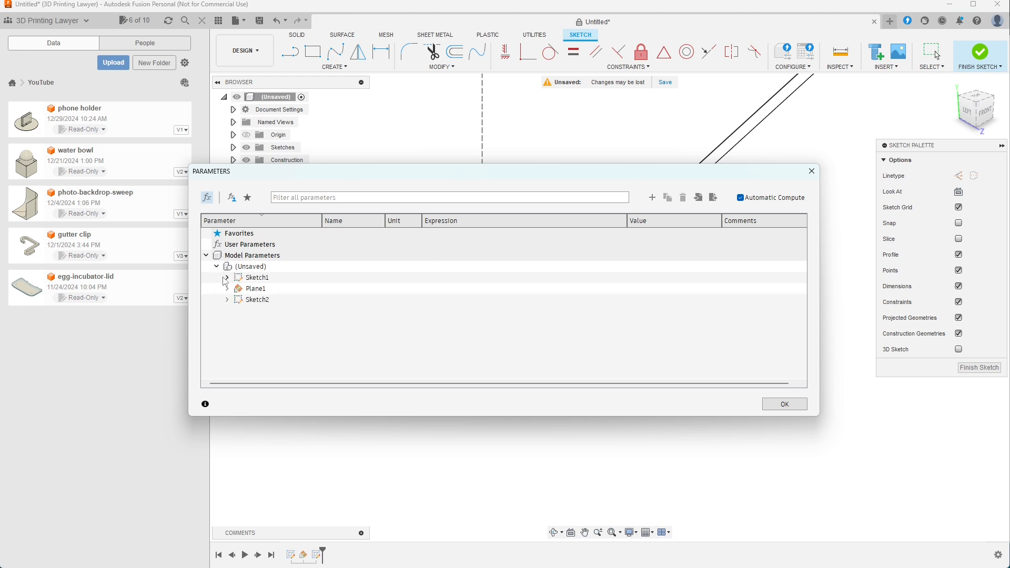
pyautogui.click(227, 300)
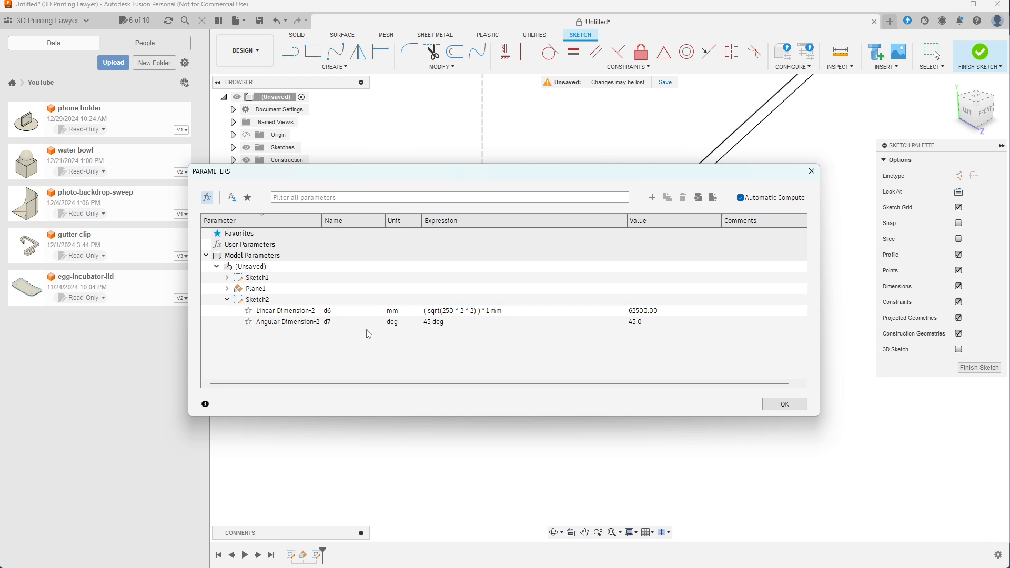
pyautogui.click(476, 311)
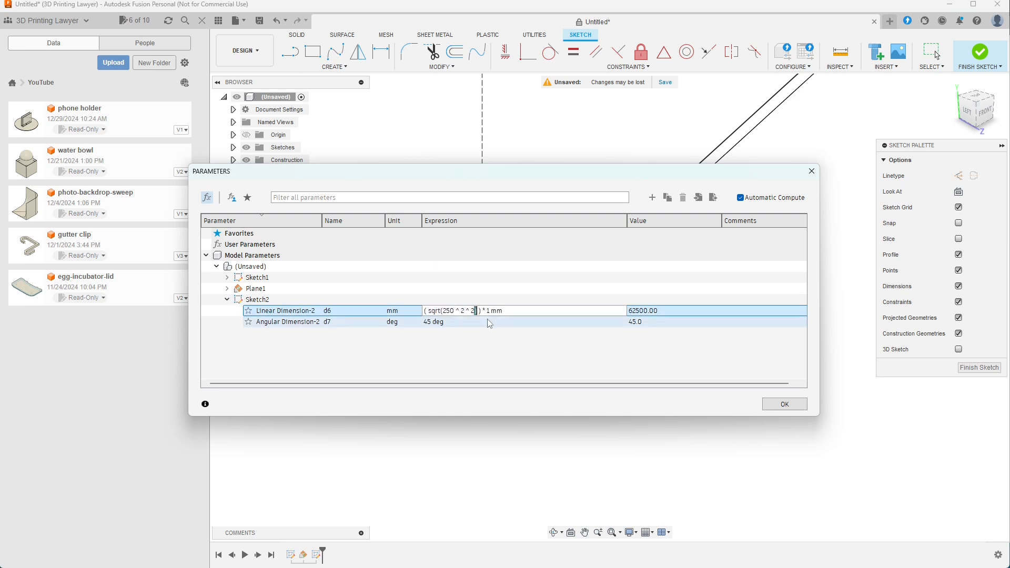
pyautogui.press('BackSpace')
pyautogui.press('BackSpace')
pyautogui.write('+ 250^2')
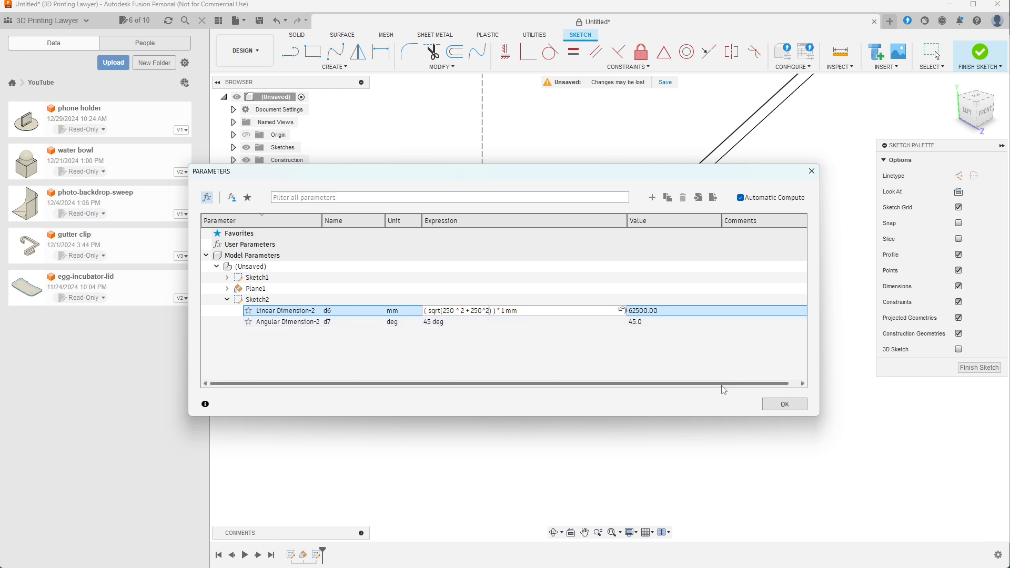
pyautogui.press('Return')
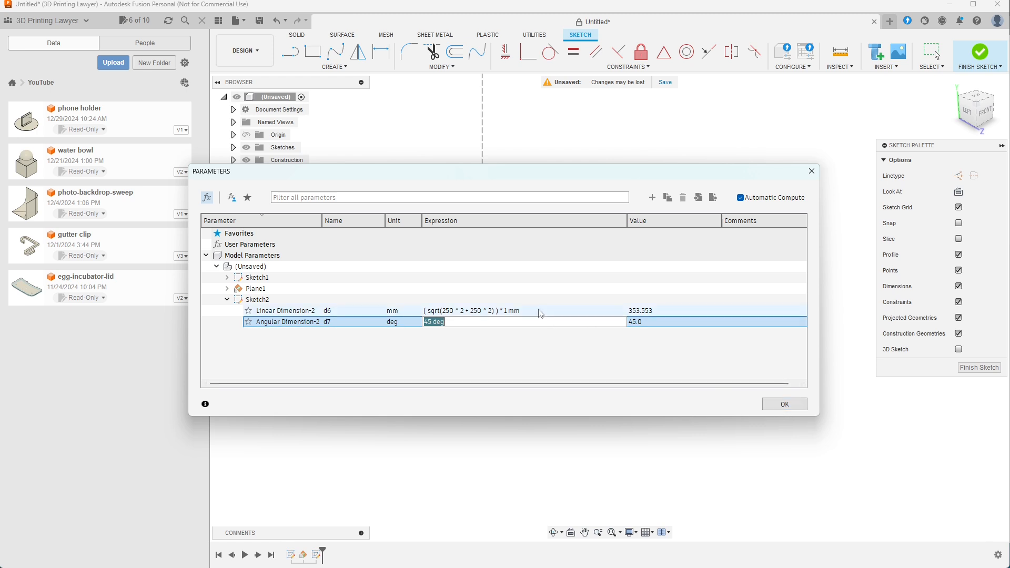
# Change the line's length expression to ( 250 / sin(45 deg) ) * 1mm and close the parameters
pyautogui.click(485, 311)
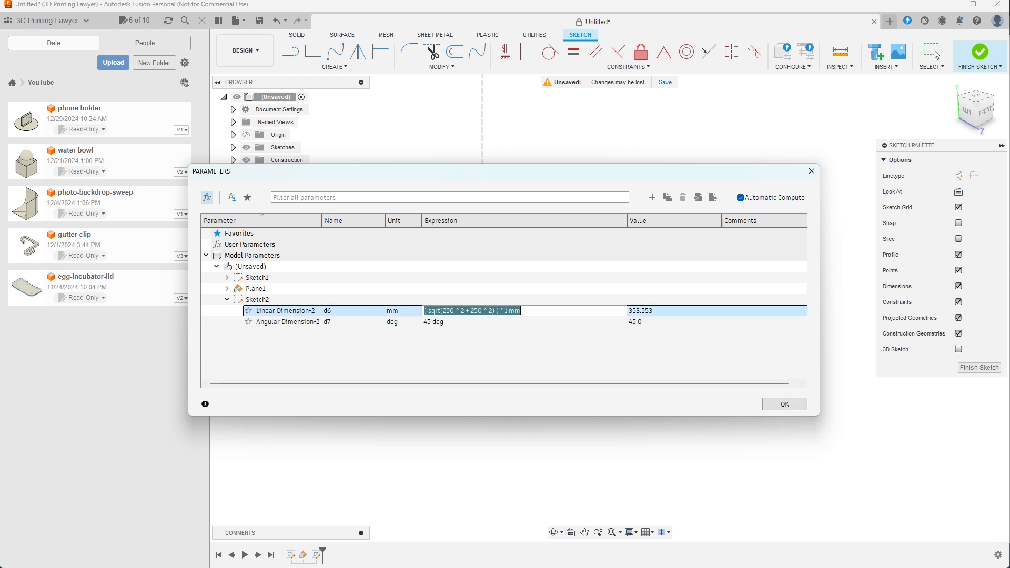
pyautogui.click(497, 310)
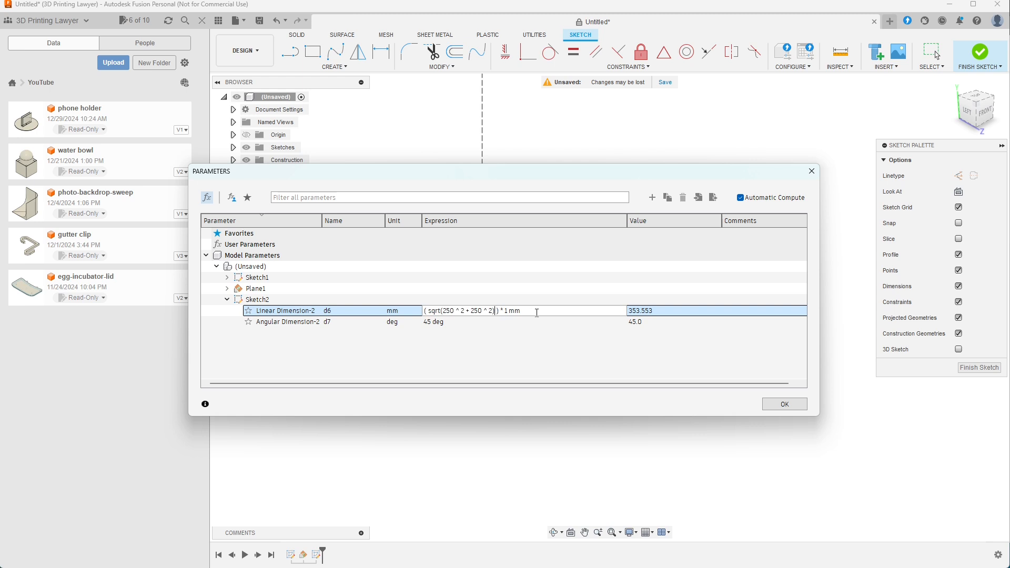
pyautogui.press('BackSpace')
pyautogui.press('BackSpace')
pyautogui.press('BackSpace')
pyautogui.press('BackSpace')
pyautogui.press('BackSpace')
pyautogui.press('BackSpace')
pyautogui.press('BackSpace')
pyautogui.press('BackSpace')
pyautogui.press('BackSpace')
pyautogui.press('BackSpace')
pyautogui.press('BackSpace')
pyautogui.press('BackSpace')
pyautogui.press('BackSpace')
pyautogui.press('BackSpace')
pyautogui.press('BackSpace')
pyautogui.press('BackSpace')
pyautogui.press('BackSpace')
pyautogui.write('250 / sin(45)')
pyautogui.click(539, 317)
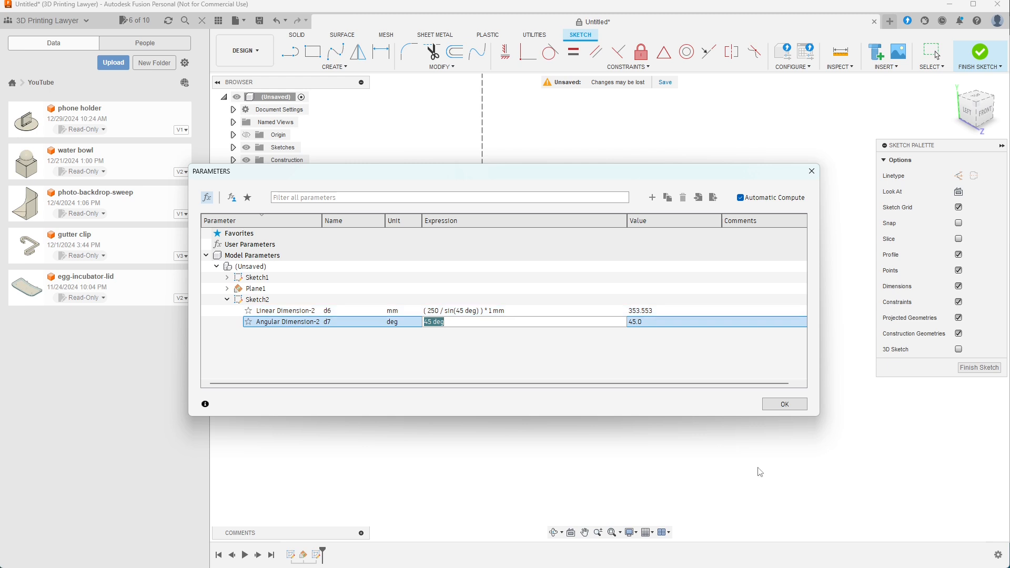
pyautogui.click(783, 408)
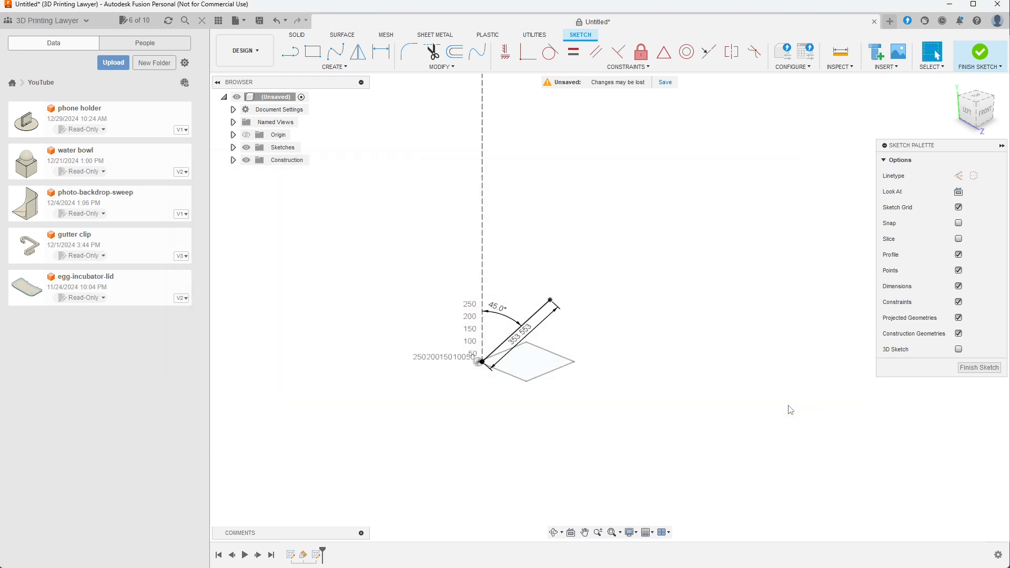
# Check the slanted line against the base squares and finish the angled sketch
pyautogui.keyDown('shift'); pyautogui.moveTo(584, 418); pyautogui.dragTo(583, 398, button='middle'); pyautogui.keyUp('shift')
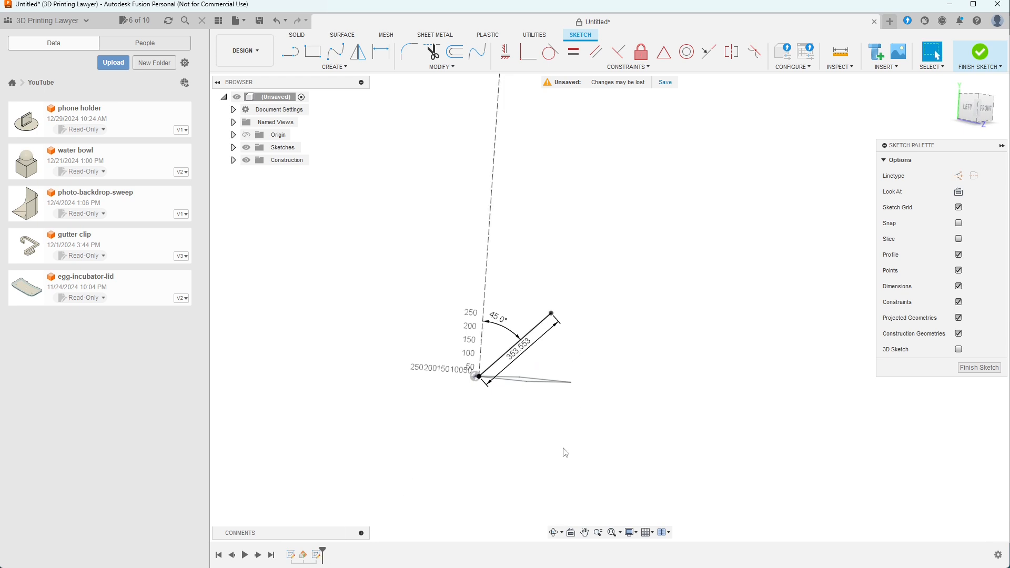
pyautogui.scroll(5, 526, 403)
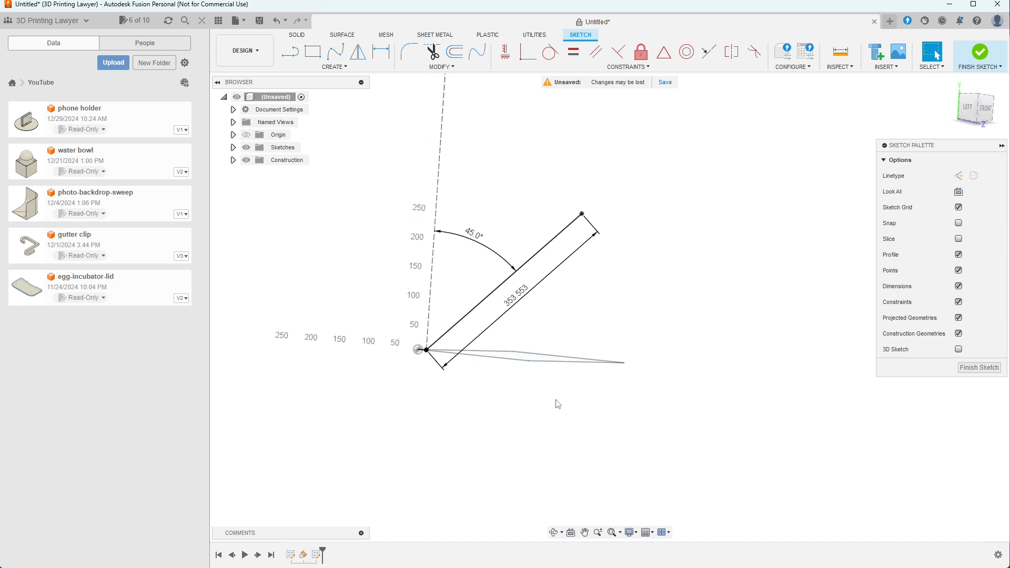
pyautogui.keyDown('shift'); pyautogui.moveTo(556, 400); pyautogui.dragTo(567, 407, button='middle'); pyautogui.keyUp('shift')
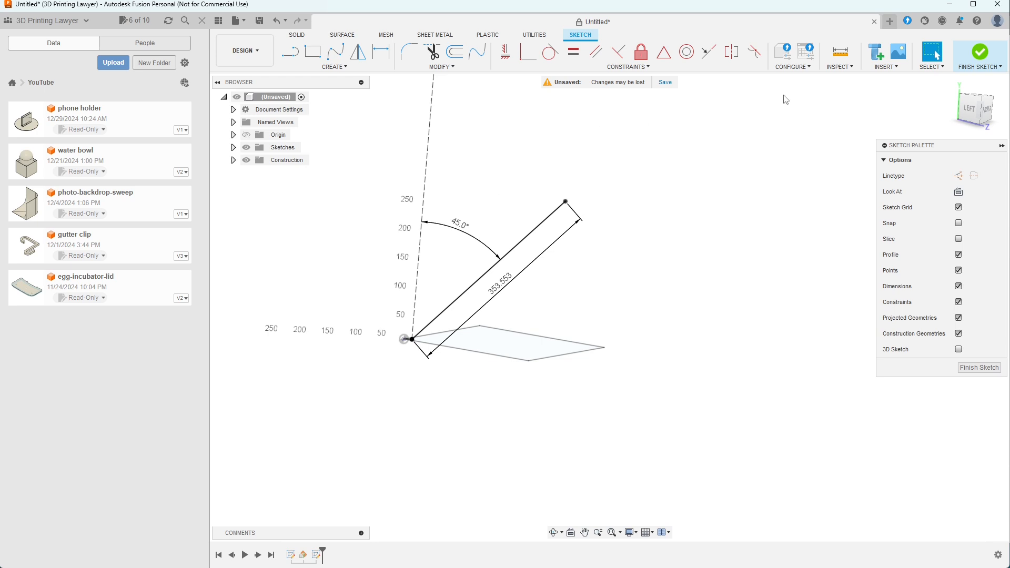
pyautogui.click(978, 369)
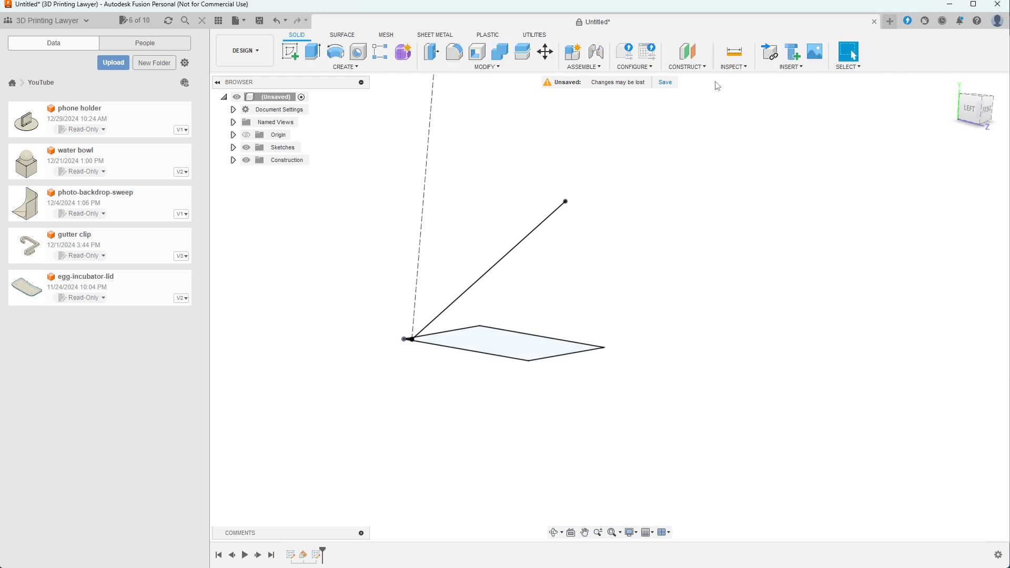
# Create a construction plane offset 250 mm above the large base square
pyautogui.click(687, 68)
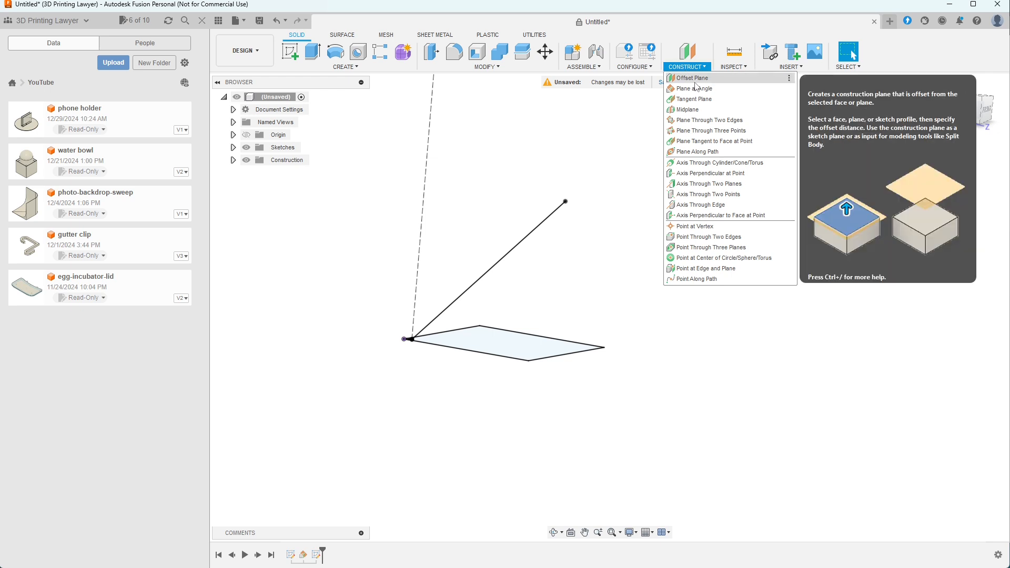
pyautogui.click(695, 82)
pyautogui.click(513, 350)
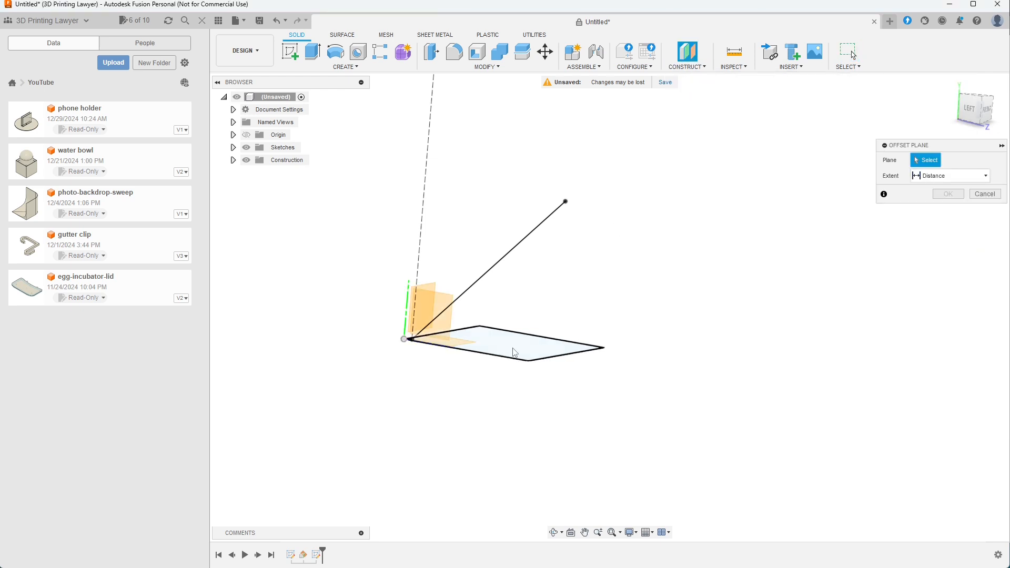
pyautogui.press('Left')
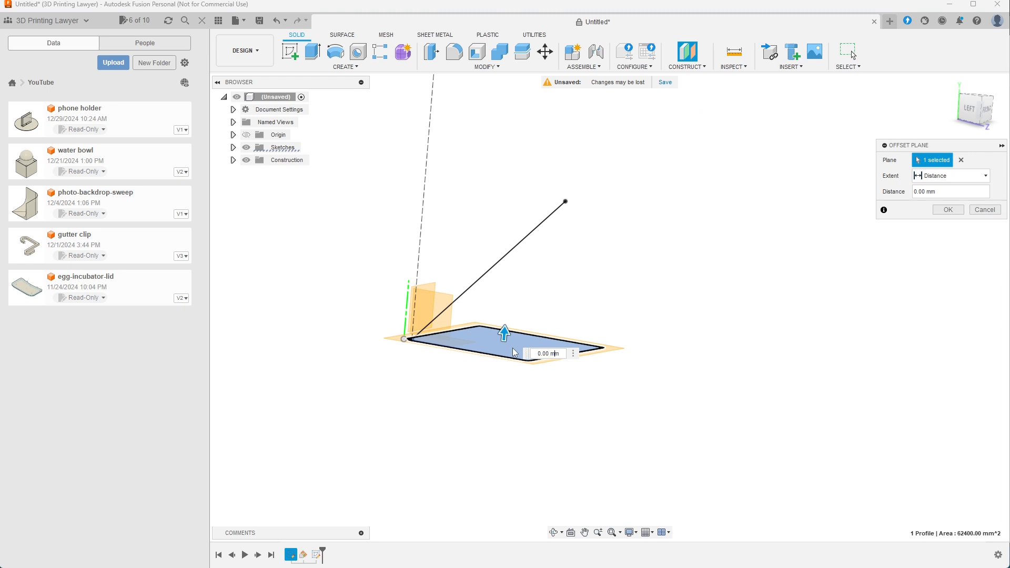
pyautogui.press('BackSpace')
pyautogui.press('BackSpace')
pyautogui.press('BackSpace')
pyautogui.press('BackSpace')
pyautogui.write('250')
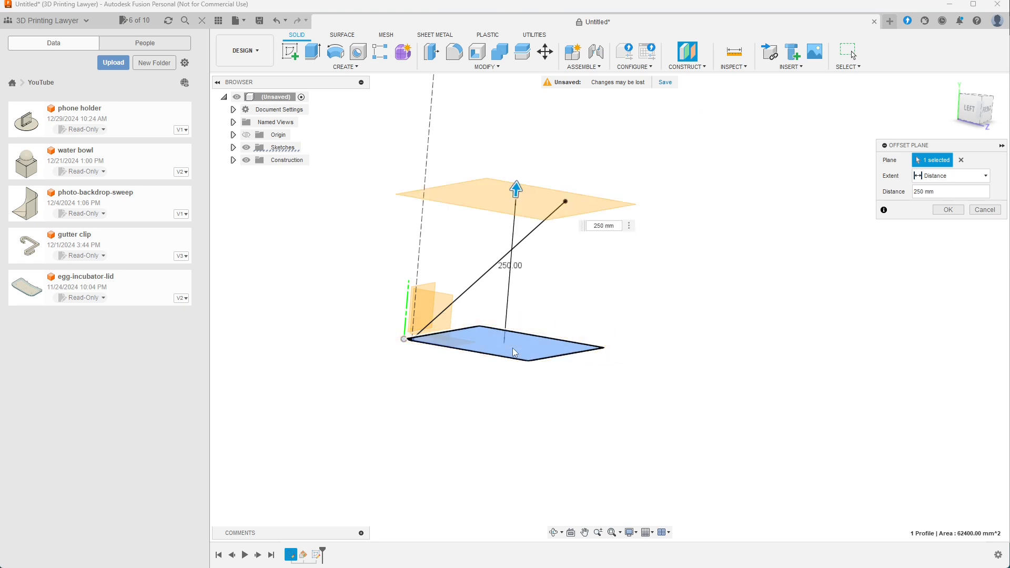
pyautogui.press('Return')
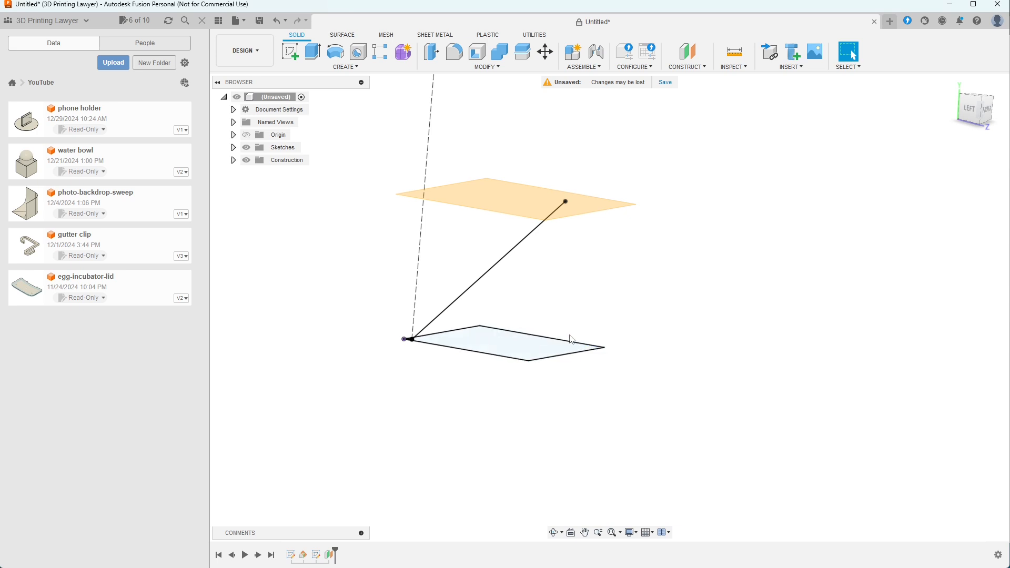
# Start a sketch on the offset plane and project the slanted line's upper endpoint into it
pyautogui.moveTo(571, 338)
pyautogui.keyDown('shift'); pyautogui.mouseDown(button='middle')
pyautogui.moveTo(585, 320)
pyautogui.moveTo(566, 326)
pyautogui.mouseUp(button='middle'); pyautogui.keyUp('shift')
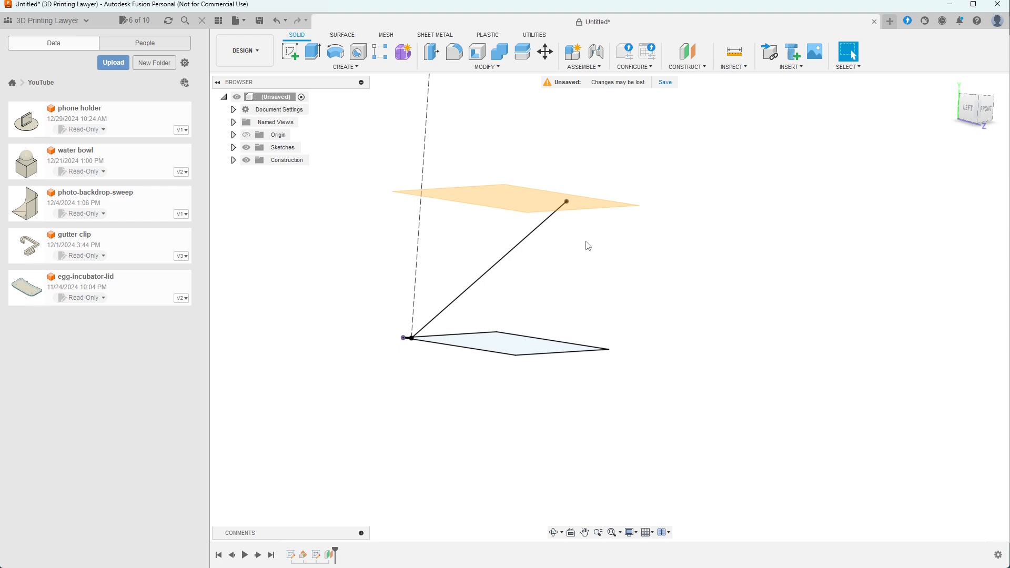
pyautogui.click(302, 54)
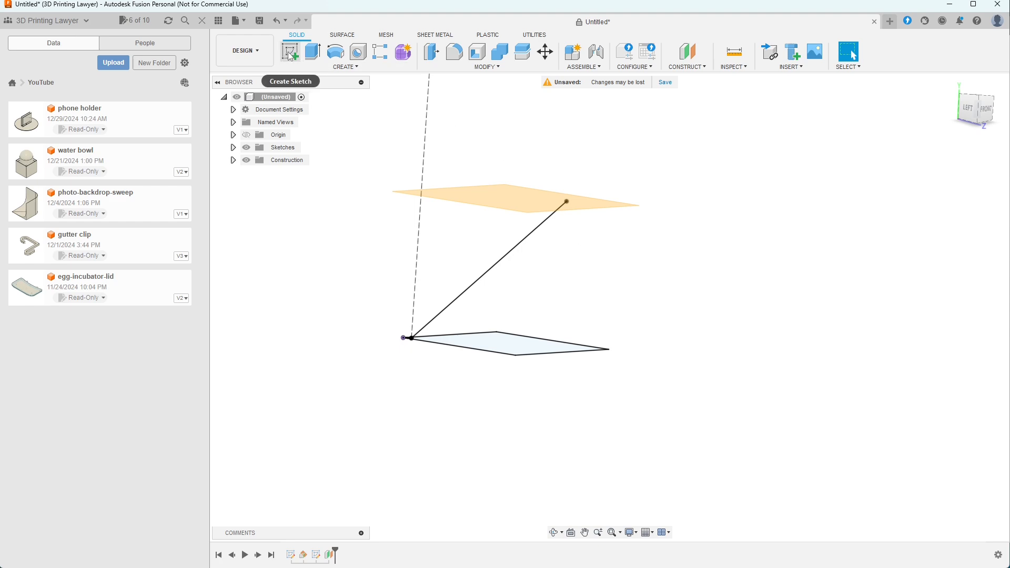
pyautogui.click(519, 202)
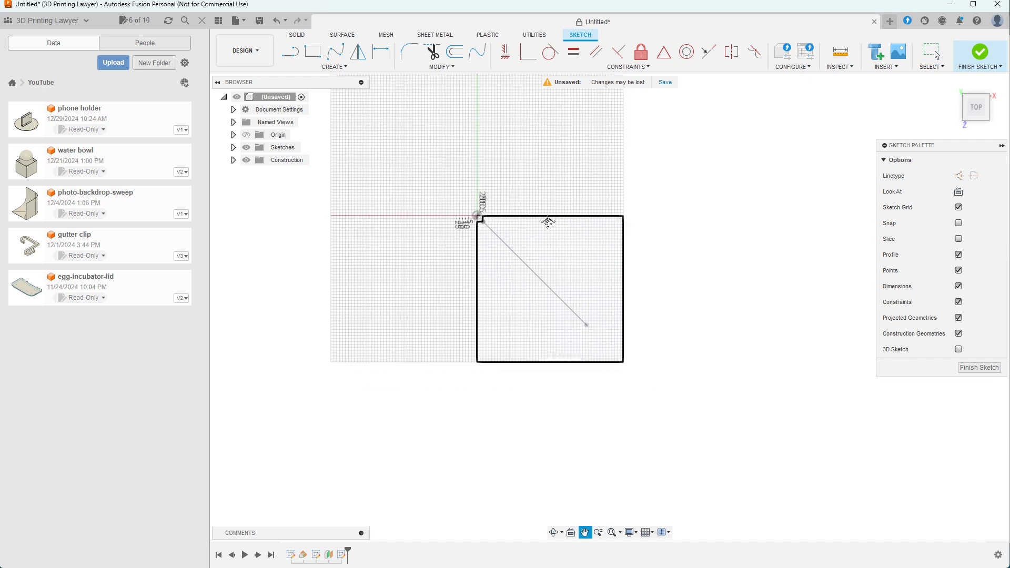
pyautogui.write('sproject')
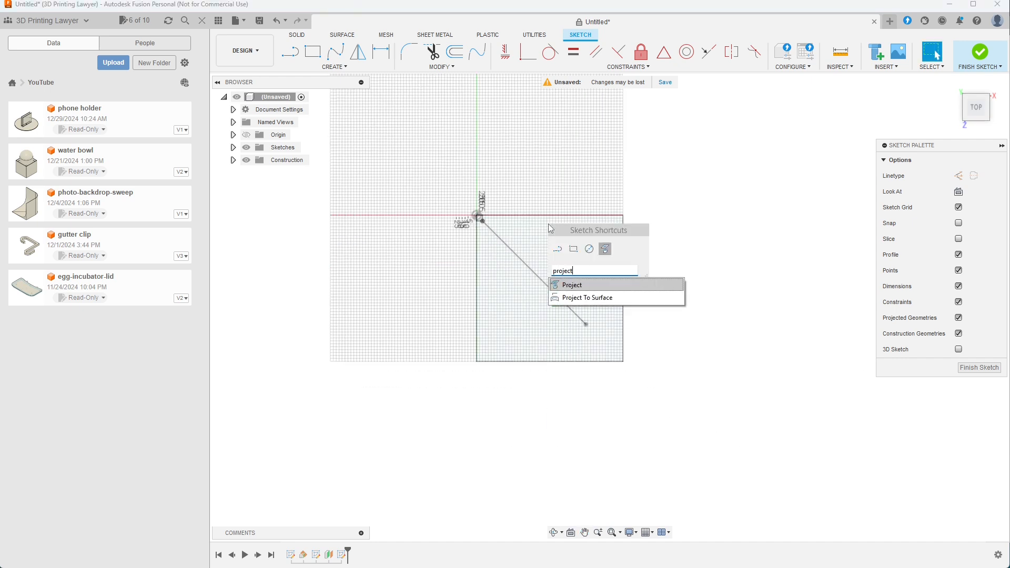
pyautogui.press('Return')
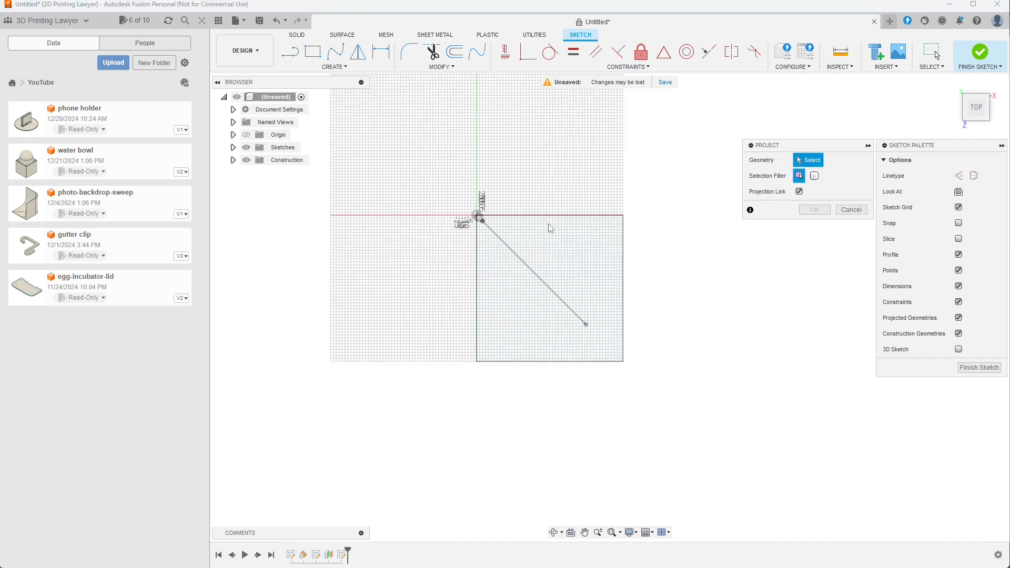
pyautogui.click(587, 325)
pyautogui.click(815, 210)
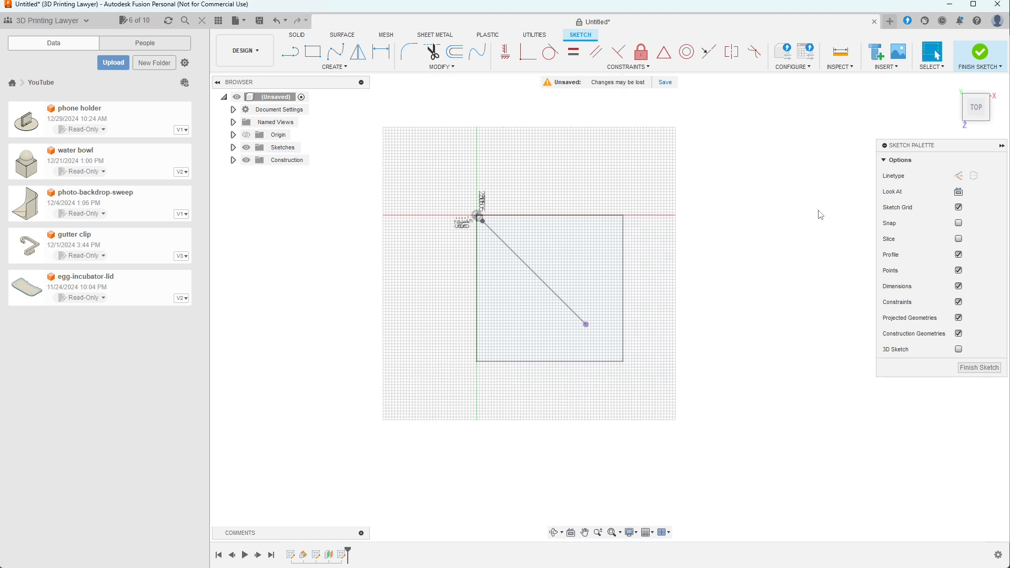
# Draw a 125 mm by 125 mm rectangle from the projected endpoint back toward the origin
pyautogui.press('r')
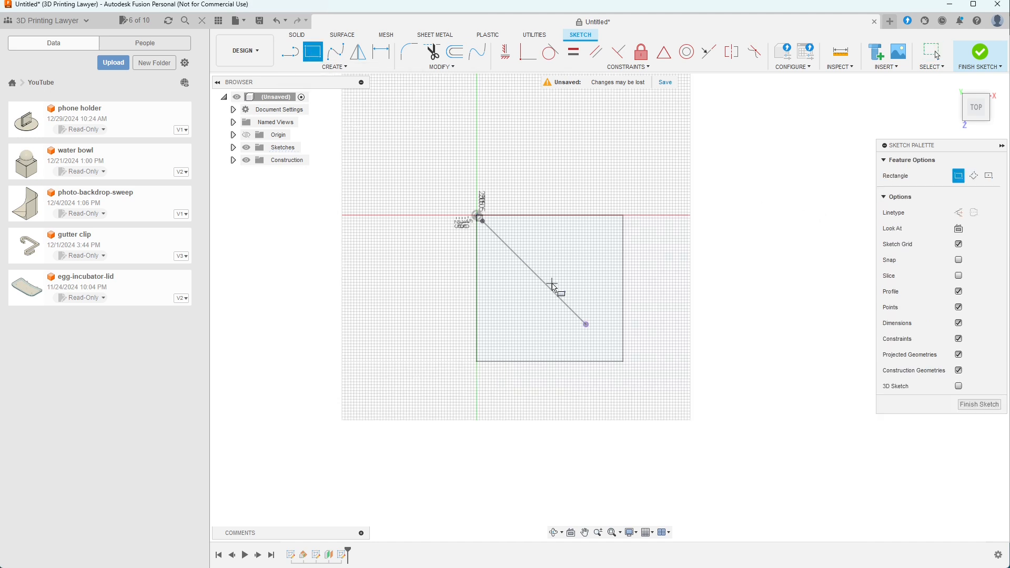
pyautogui.click(586, 325)
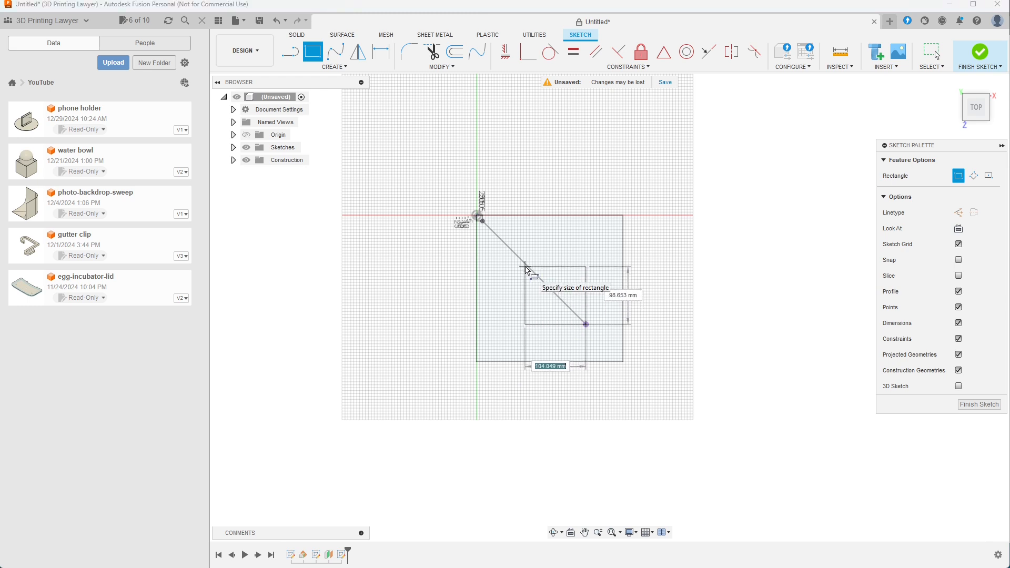
pyautogui.write('125')
pyautogui.press('Tab')
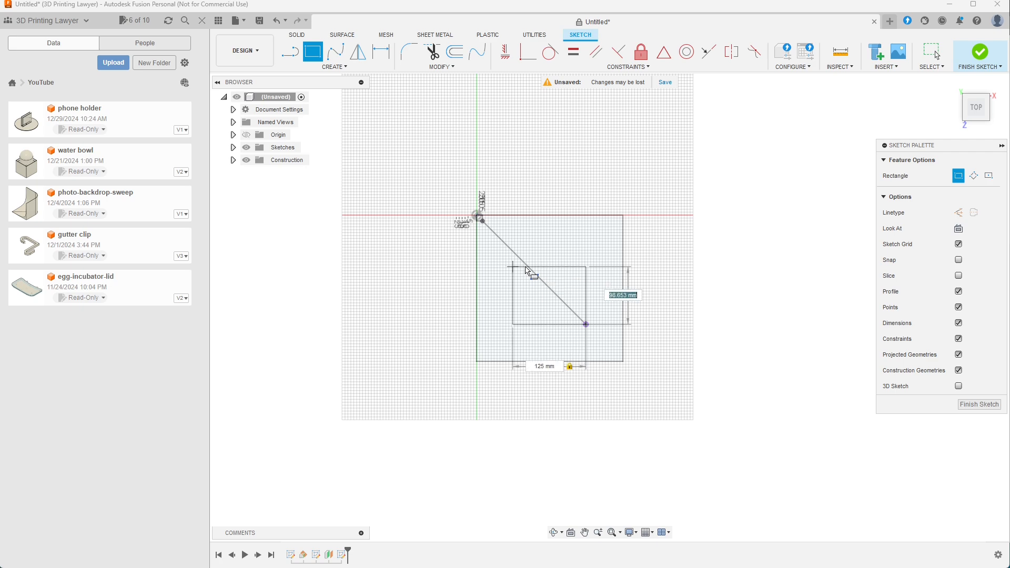
pyautogui.write('125')
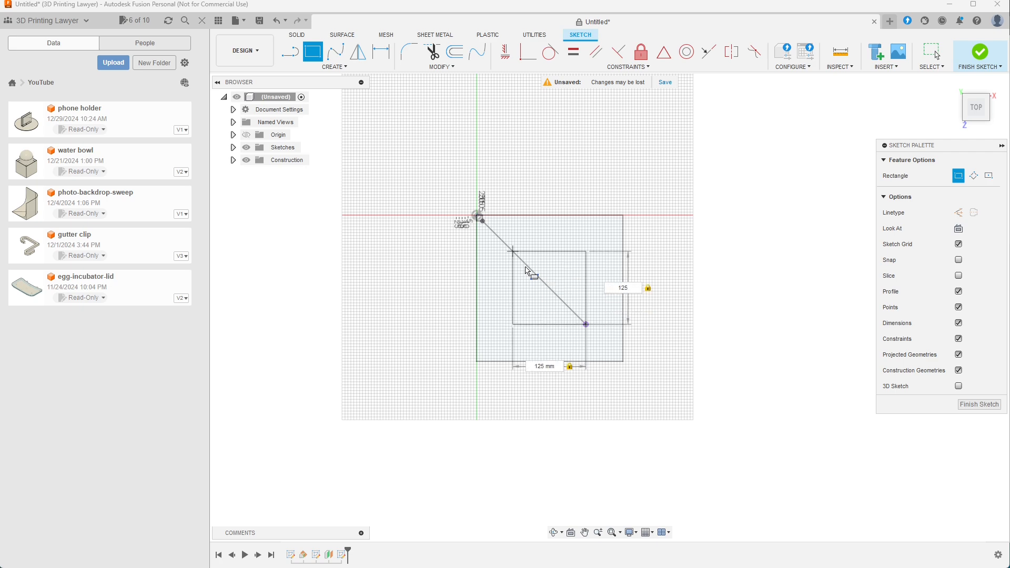
pyautogui.press('Return')
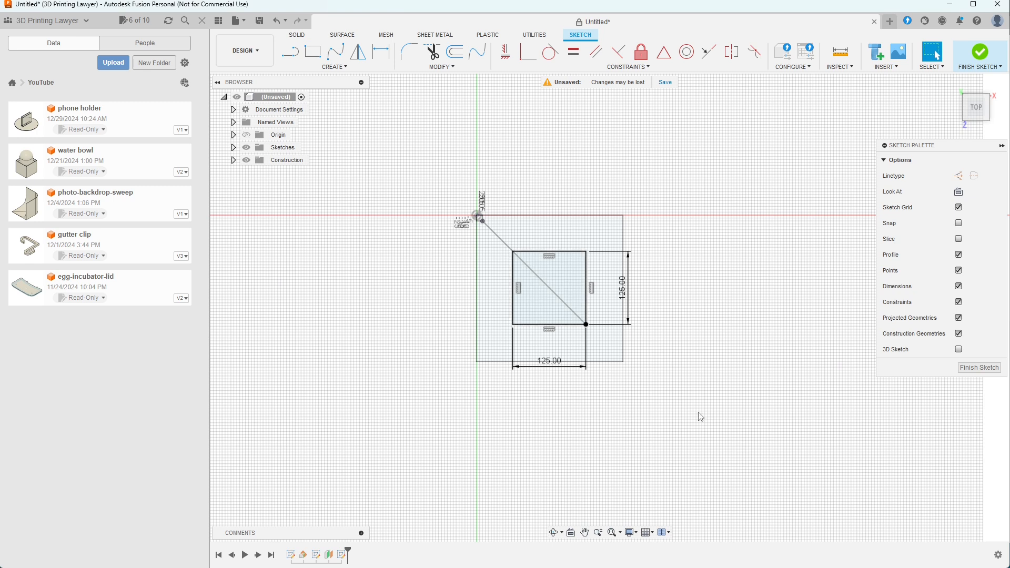
# Examine the new square against the base sketch and the long dashed construction line from several angles and distances
pyautogui.moveTo(699, 413)
pyautogui.keyDown('shift'); pyautogui.mouseDown(button='middle')
pyautogui.moveTo(717, 384)
pyautogui.moveTo(705, 370)
pyautogui.mouseUp(button='middle'); pyautogui.keyUp('shift')
pyautogui.scroll(-3, 704, 370)
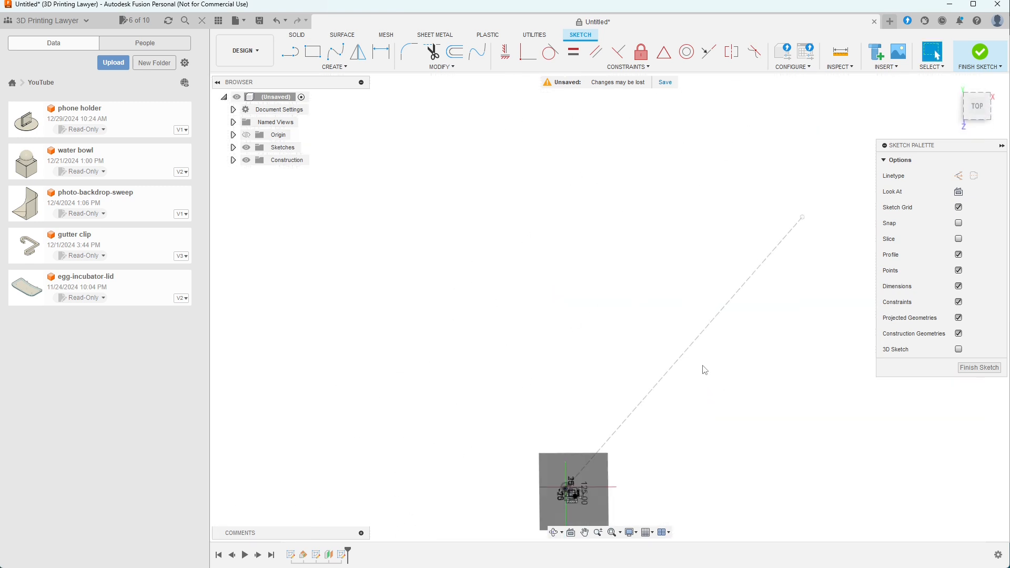
pyautogui.moveTo(712, 421)
pyautogui.mouseDown(button='middle')
pyautogui.moveTo(616, 335)
pyautogui.moveTo(591, 294)
pyautogui.mouseUp(button='middle')
pyautogui.moveTo(578, 387)
pyautogui.keyDown('shift'); pyautogui.mouseDown(button='middle')
pyautogui.moveTo(577, 354)
pyautogui.moveTo(578, 385)
pyautogui.mouseUp(button='middle'); pyautogui.keyUp('shift')
pyautogui.scroll(2, 612, 376)
pyautogui.scroll(-3, 612, 375)
pyautogui.scroll(-2, 614, 380)
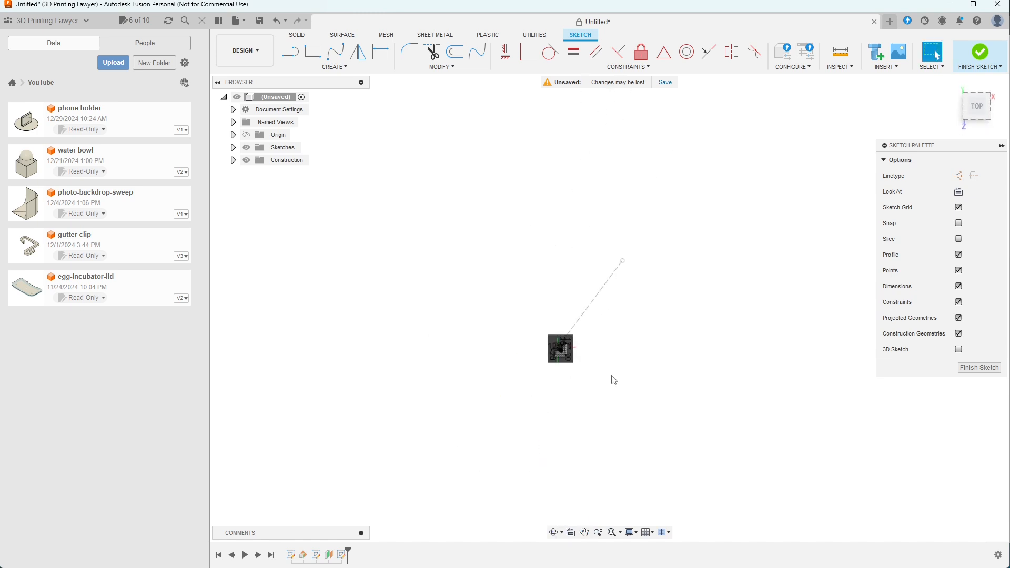
pyautogui.click(612, 533)
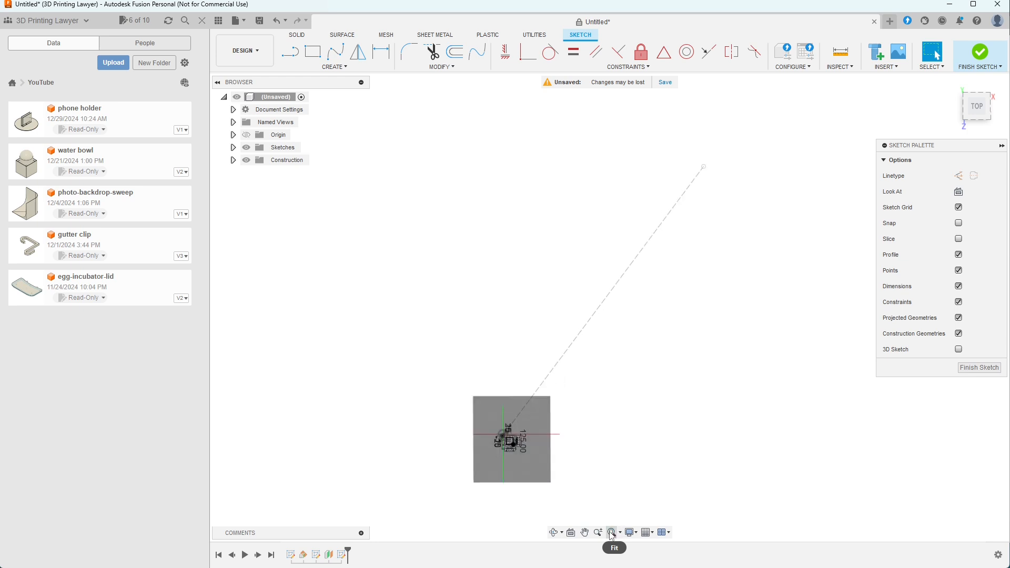
pyautogui.moveTo(657, 448)
pyautogui.keyDown('shift'); pyautogui.mouseDown(button='middle')
pyautogui.moveTo(655, 409)
pyautogui.moveTo(670, 440)
pyautogui.mouseUp(button='middle'); pyautogui.keyUp('shift')
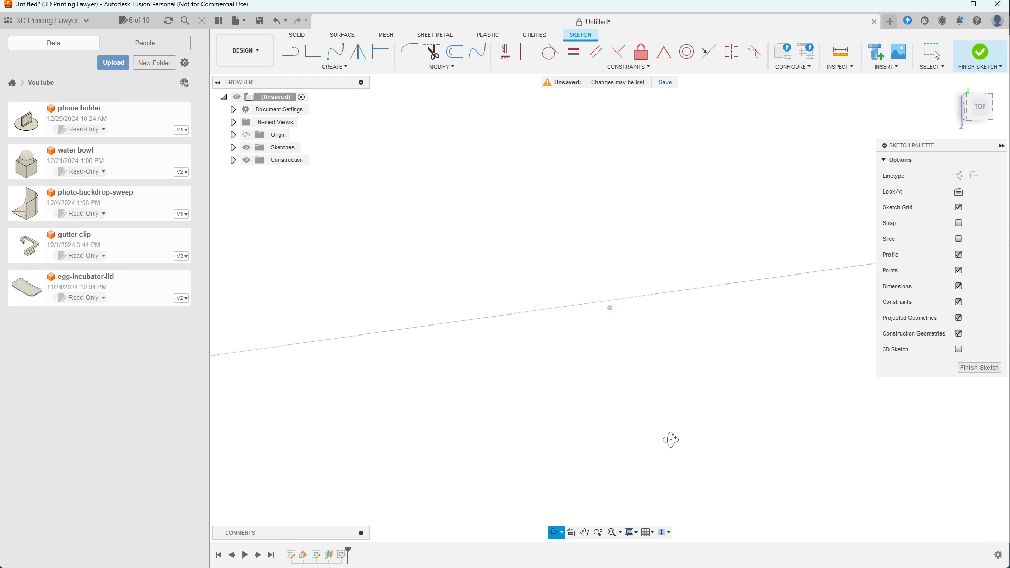
pyautogui.click(343, 556)
pyautogui.press('Escape')
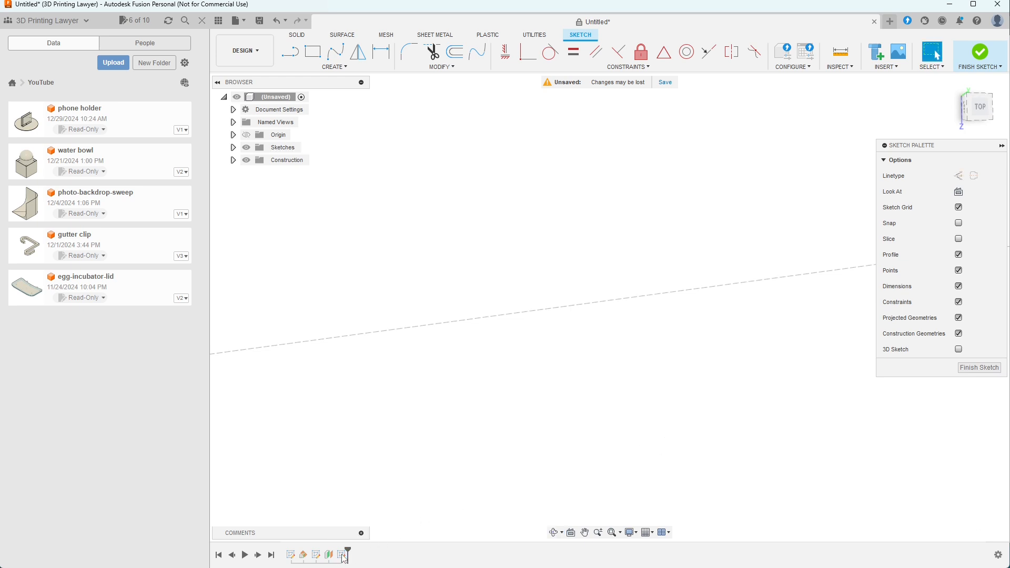
pyautogui.scroll(-5, 480, 491)
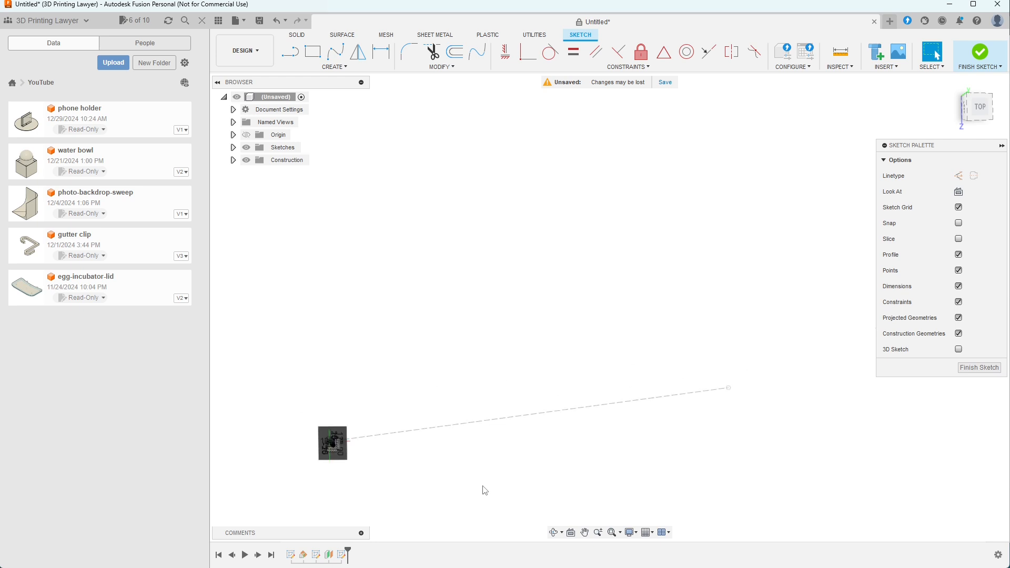
pyautogui.scroll(-6, 485, 491)
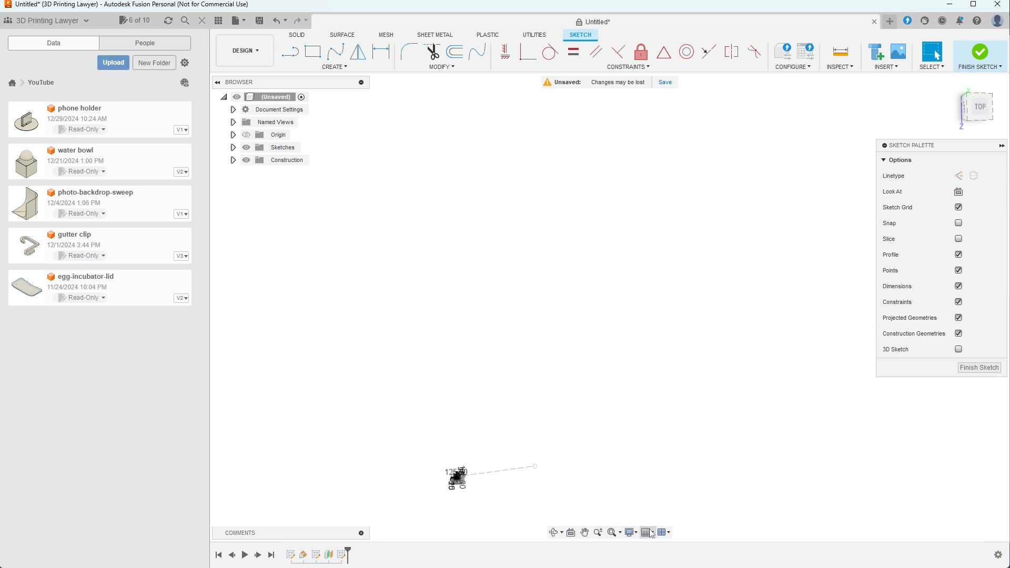
pyautogui.click(621, 533)
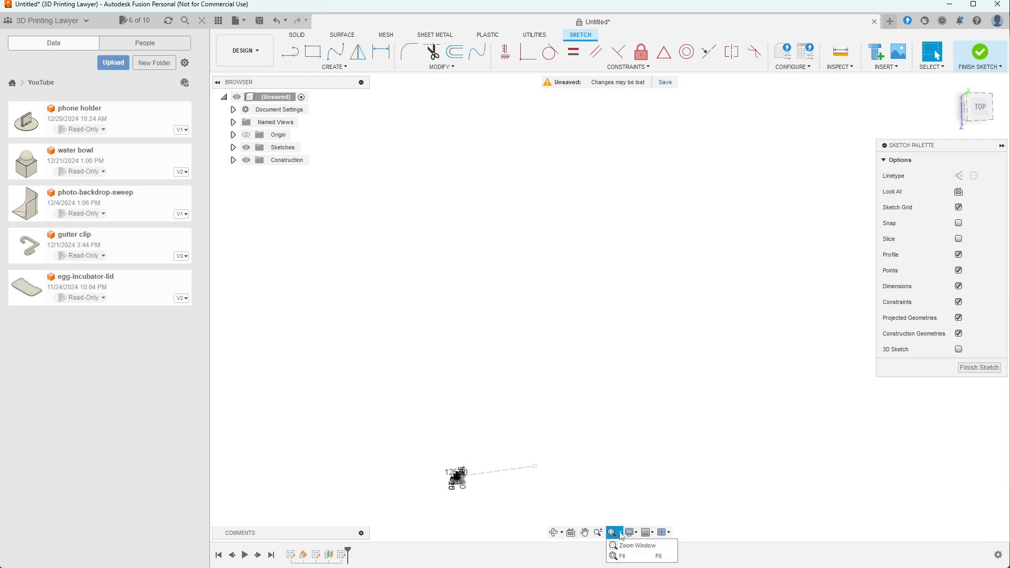
pyautogui.click(624, 556)
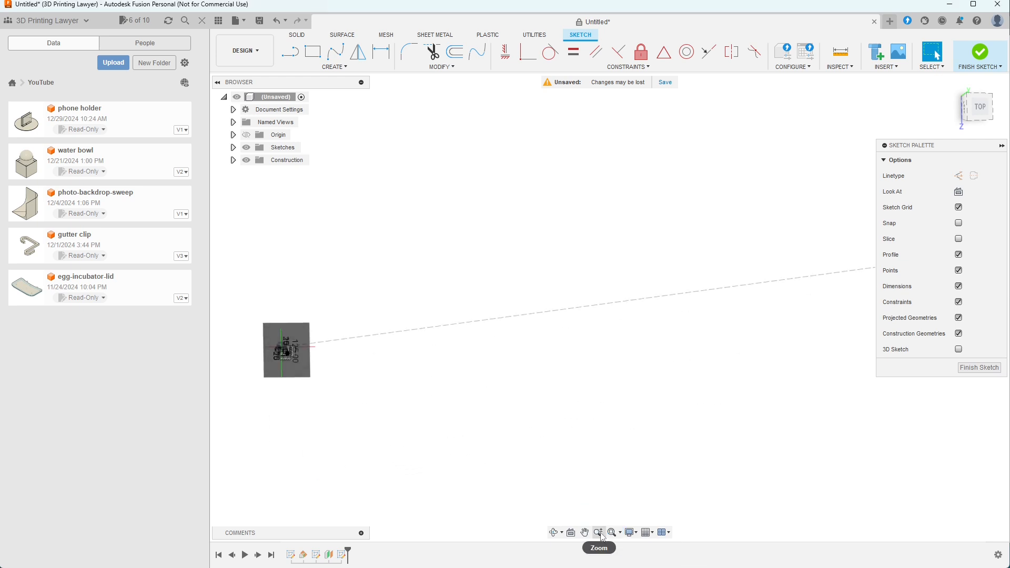
pyautogui.keyDown('shift'); pyautogui.moveTo(390, 386); pyautogui.dragTo(390, 384, button='middle'); pyautogui.keyUp('shift')
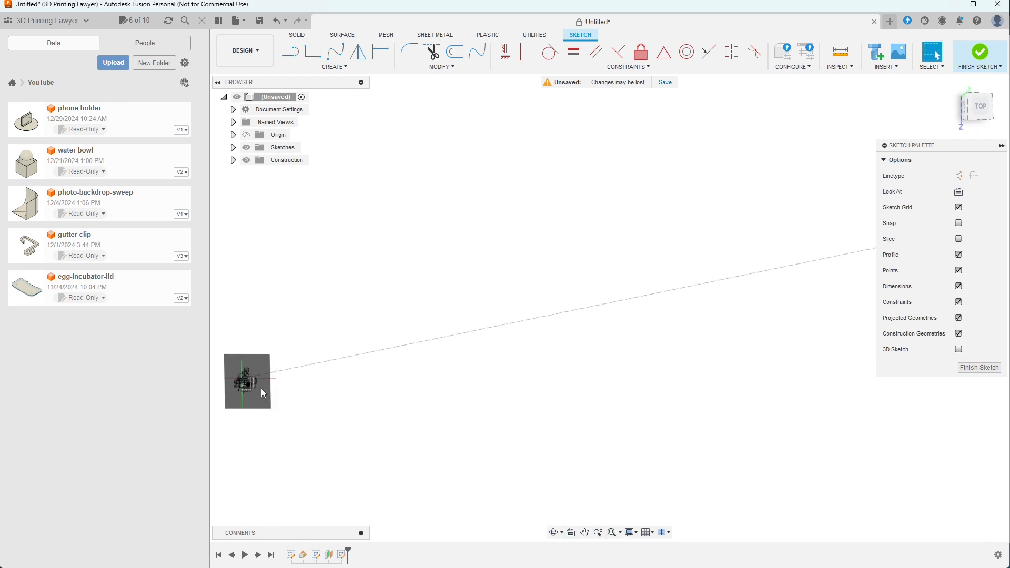
pyautogui.scroll(10, 261, 389)
pyautogui.moveTo(278, 389)
pyautogui.mouseDown(button='middle')
pyautogui.moveTo(606, 375)
pyautogui.moveTo(600, 348)
pyautogui.moveTo(621, 356)
pyautogui.mouseUp(button='middle')
pyautogui.scroll(3, 607, 375)
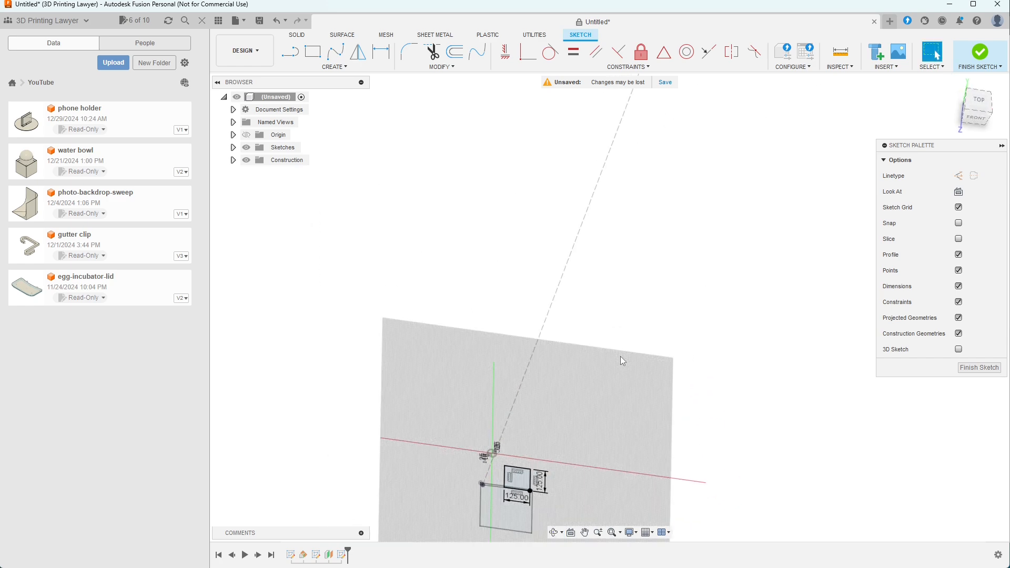
pyautogui.scroll(-3, 620, 356)
pyautogui.scroll(-3, 631, 366)
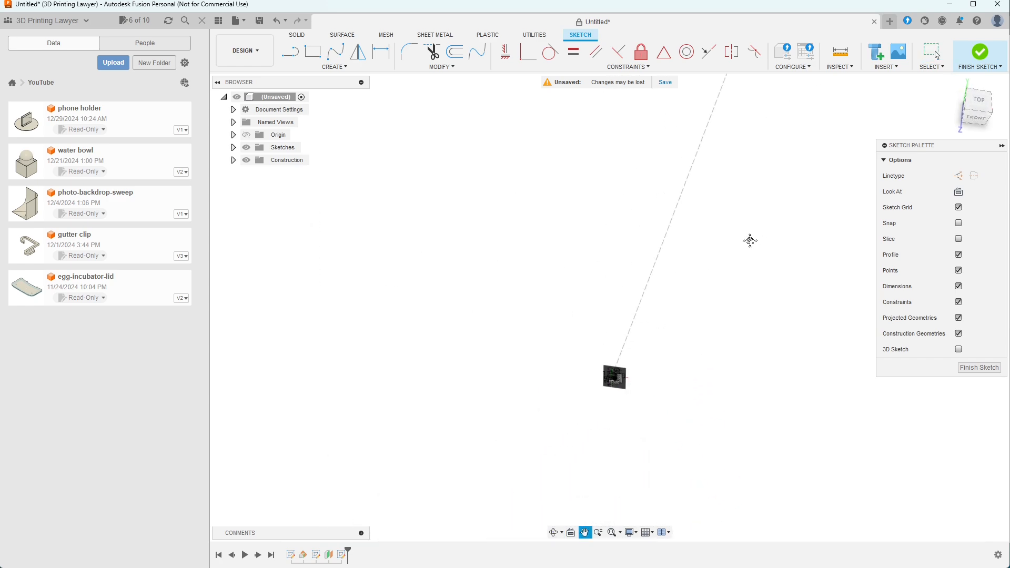
pyautogui.moveTo(748, 241); pyautogui.dragTo(503, 518, button='middle')
pyautogui.moveTo(595, 237); pyautogui.dragTo(595, 210, button='middle')
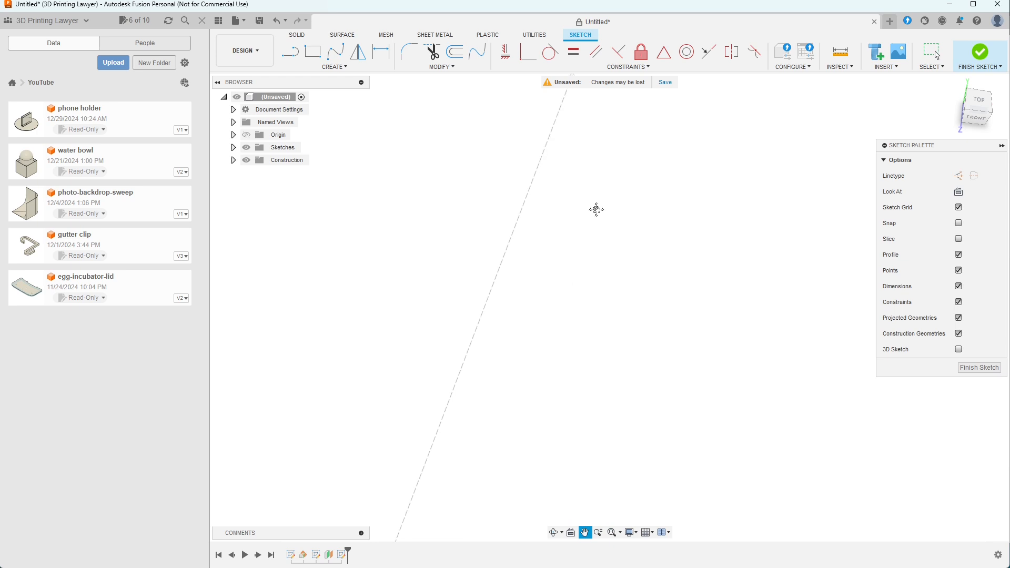
pyautogui.scroll(-4, 569, 379)
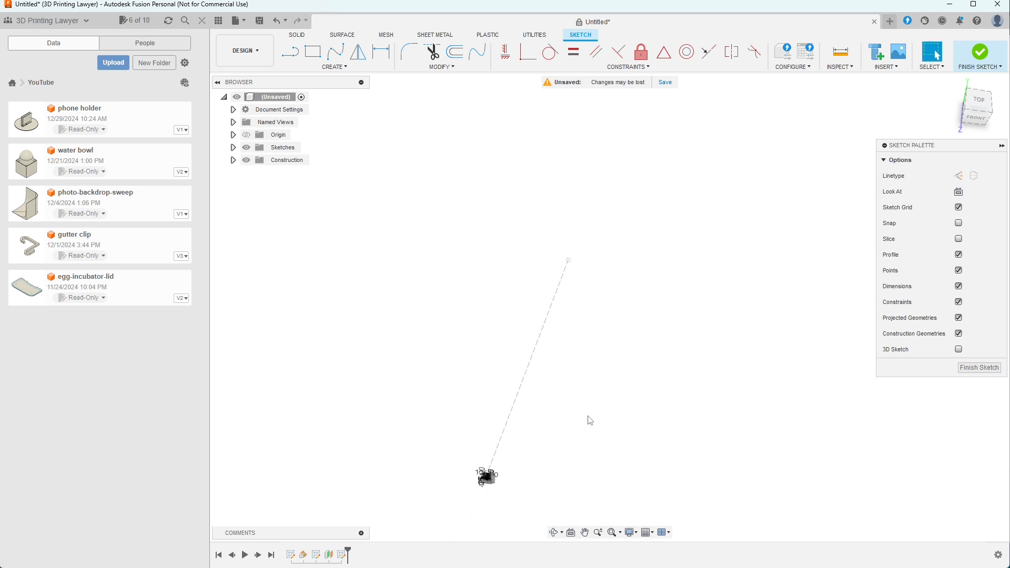
pyautogui.scroll(4, 591, 421)
pyautogui.scroll(-2, 590, 421)
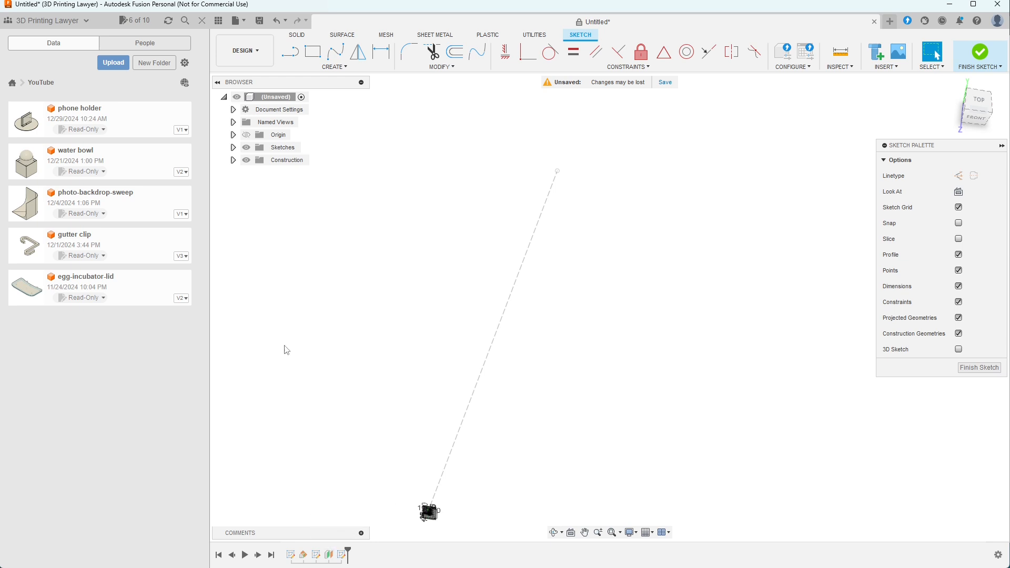
# Finish the top sketch and make the construction planes Plane1 and Plane2 visible
pyautogui.click(233, 160)
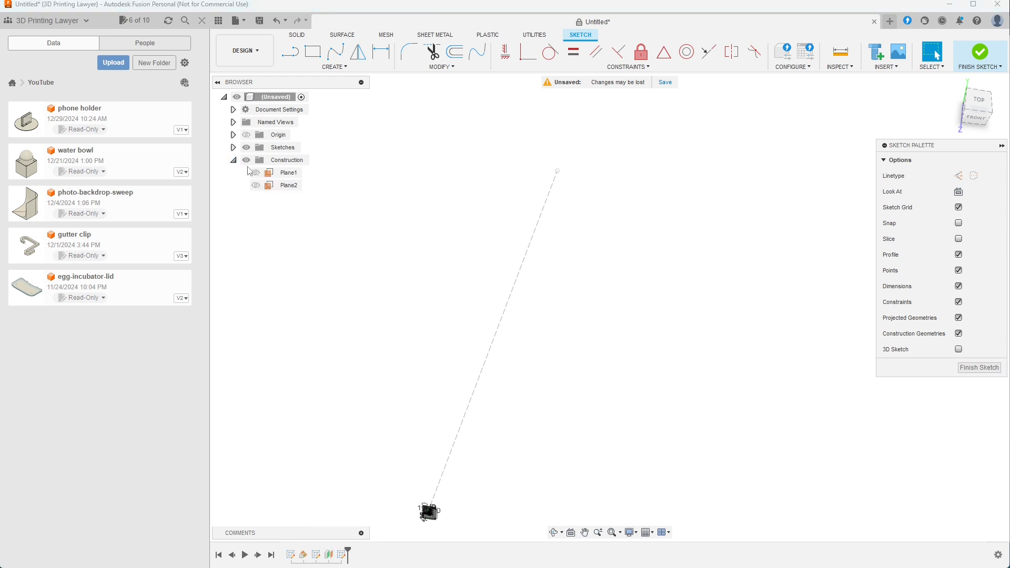
pyautogui.click(965, 364)
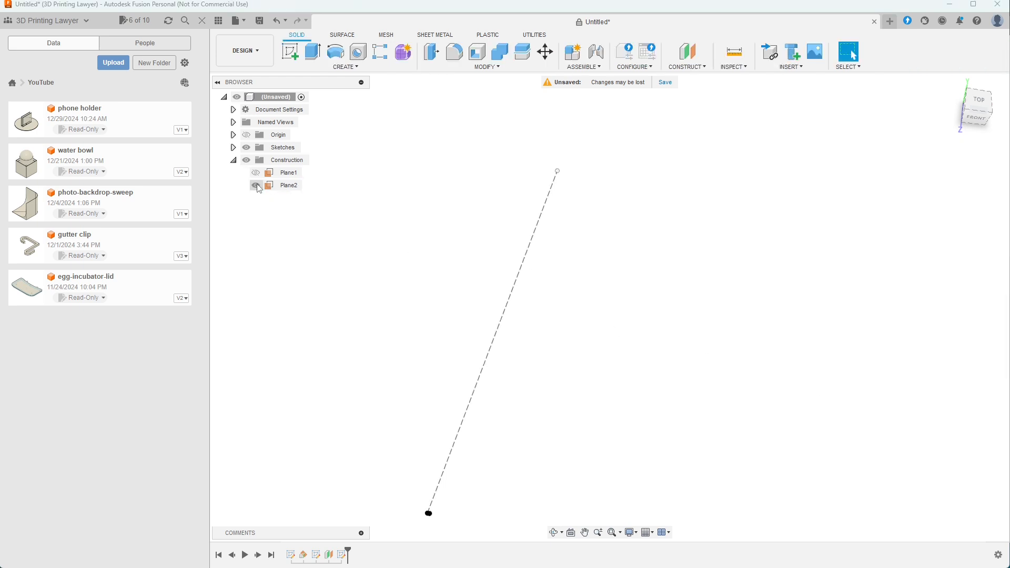
pyautogui.click(256, 185)
pyautogui.click(256, 172)
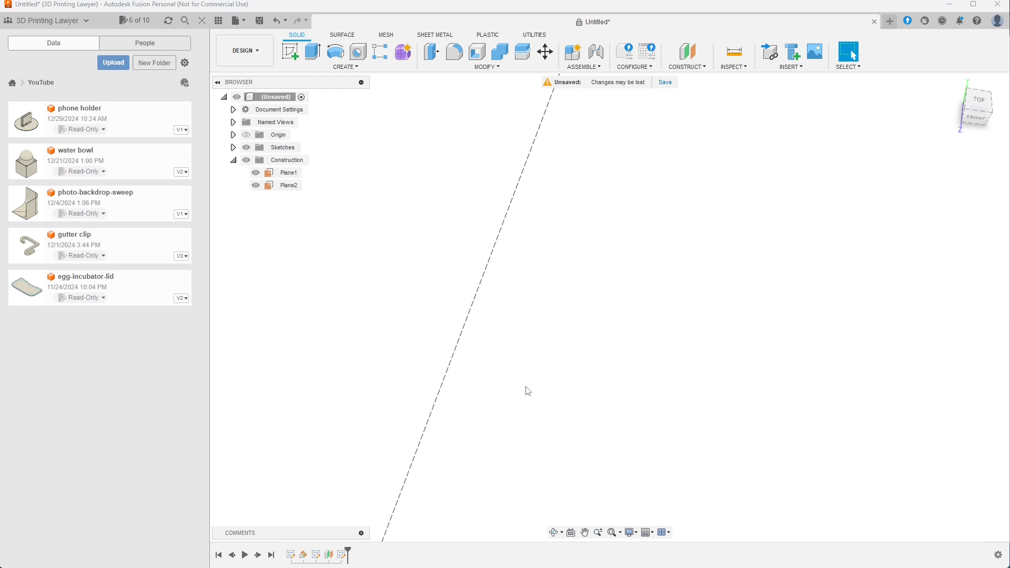
pyautogui.moveTo(530, 390); pyautogui.dragTo(551, 250, button='middle')
pyautogui.scroll(-5, 500, 358)
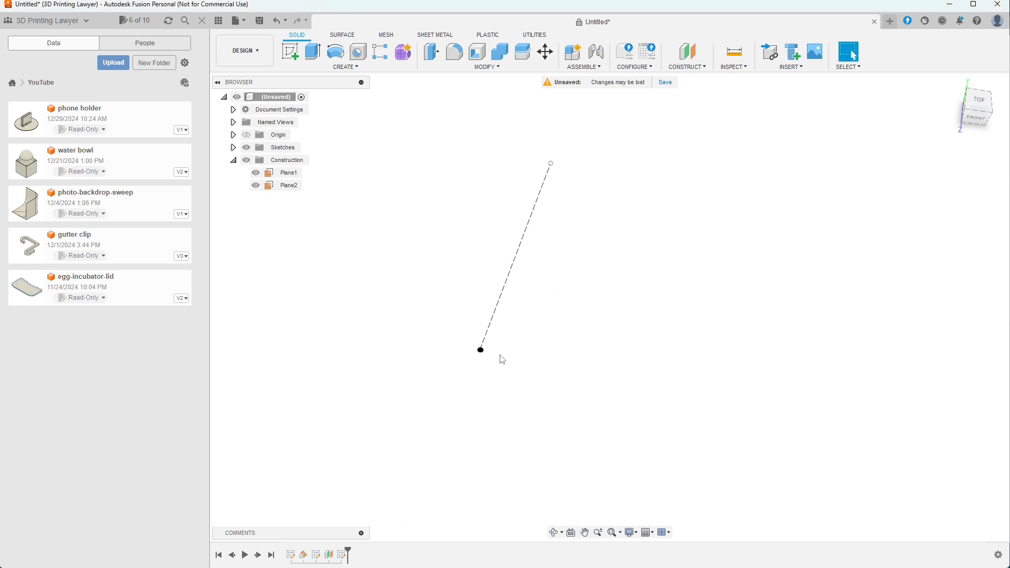
# Delete the long dashed construction line that starts at the small base square
pyautogui.scroll(2, 508, 355)
pyautogui.scroll(3, 510, 359)
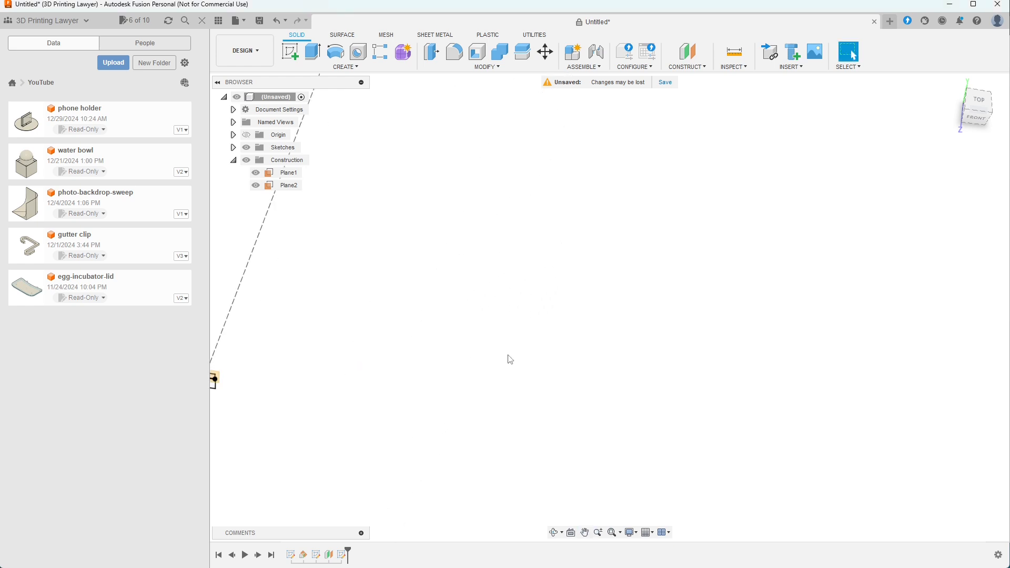
pyautogui.moveTo(402, 354); pyautogui.dragTo(627, 365, button='middle')
pyautogui.scroll(5, 450, 455)
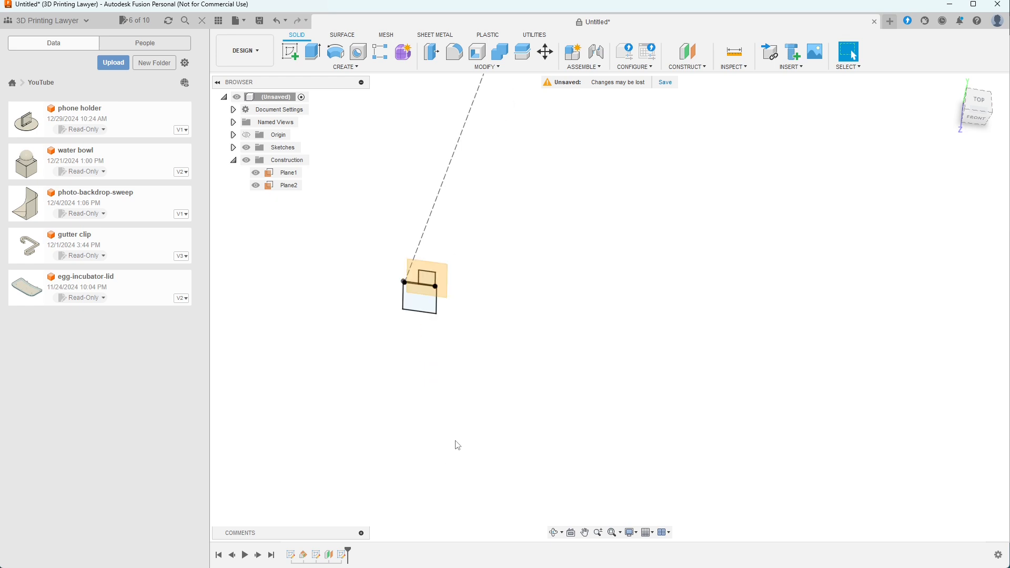
pyautogui.moveTo(493, 385)
pyautogui.keyDown('shift'); pyautogui.mouseDown(button='middle')
pyautogui.moveTo(488, 320)
pyautogui.moveTo(516, 316)
pyautogui.moveTo(534, 345)
pyautogui.mouseUp(button='middle'); pyautogui.keyUp('shift')
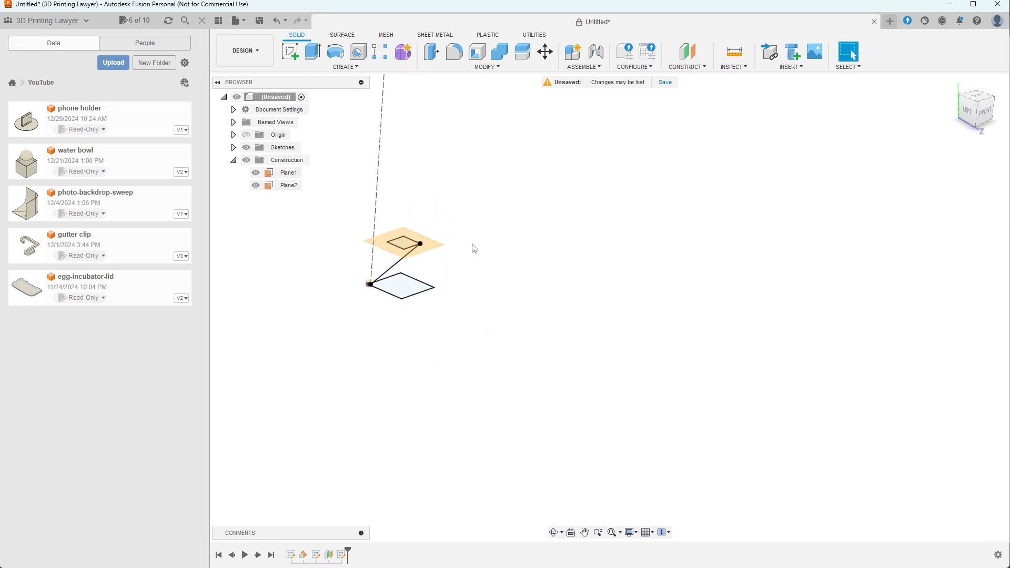
pyautogui.click(380, 175)
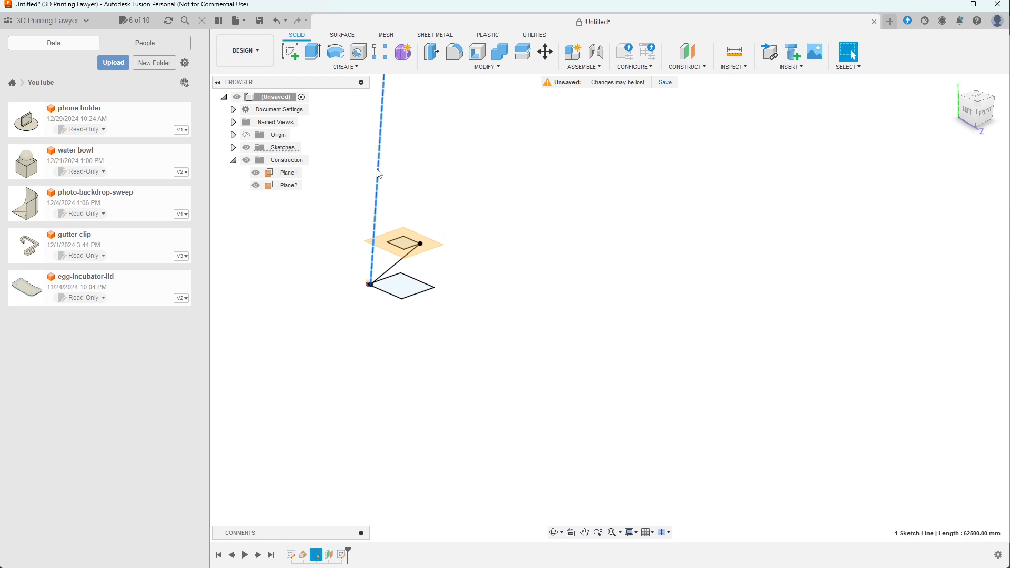
pyautogui.press('Delete')
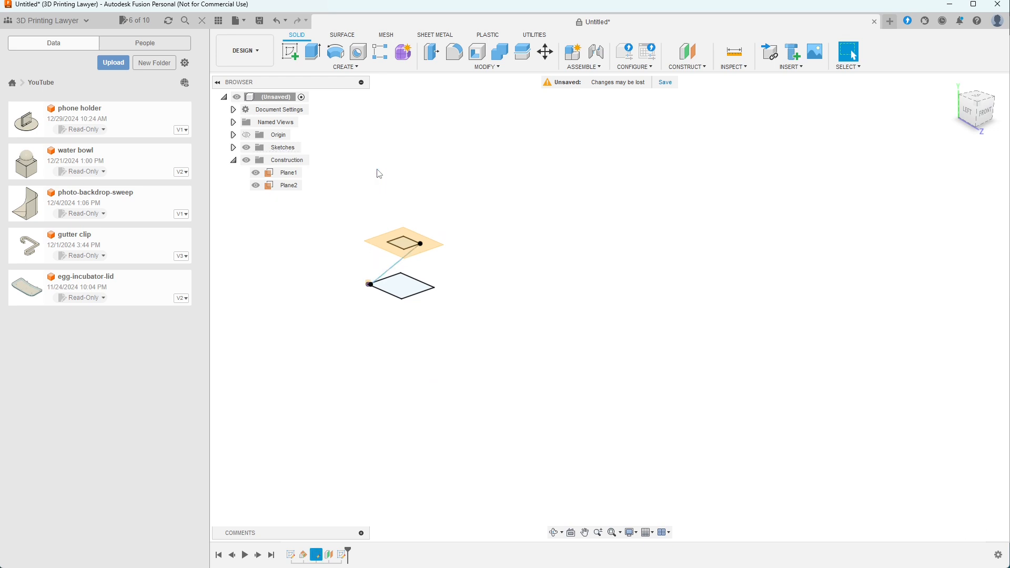
# Examine the top square on the offset plane, the slanted line and the large base rectangle from different angles
pyautogui.moveTo(483, 275); pyautogui.dragTo(585, 288, button='middle')
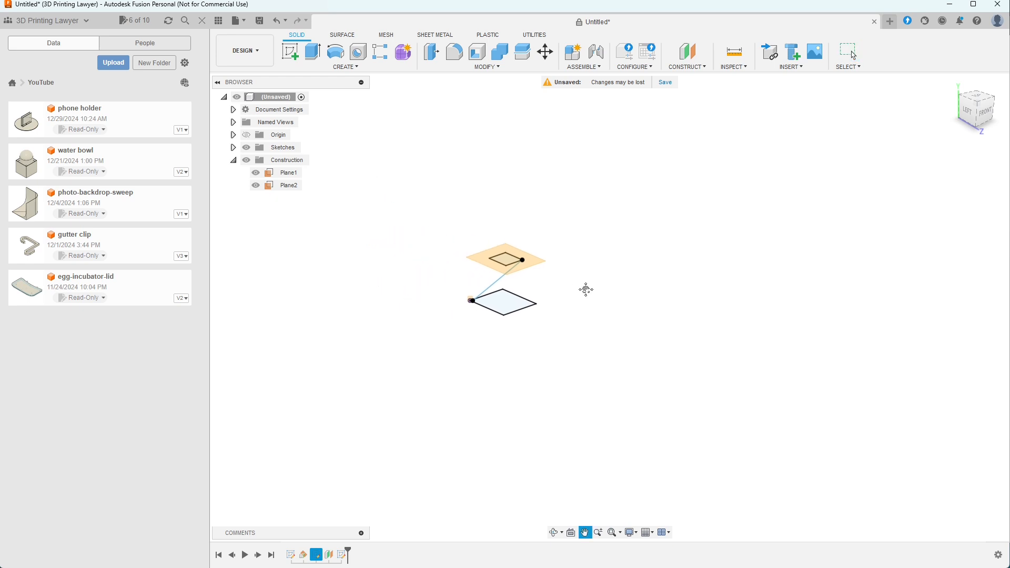
pyautogui.scroll(5, 588, 305)
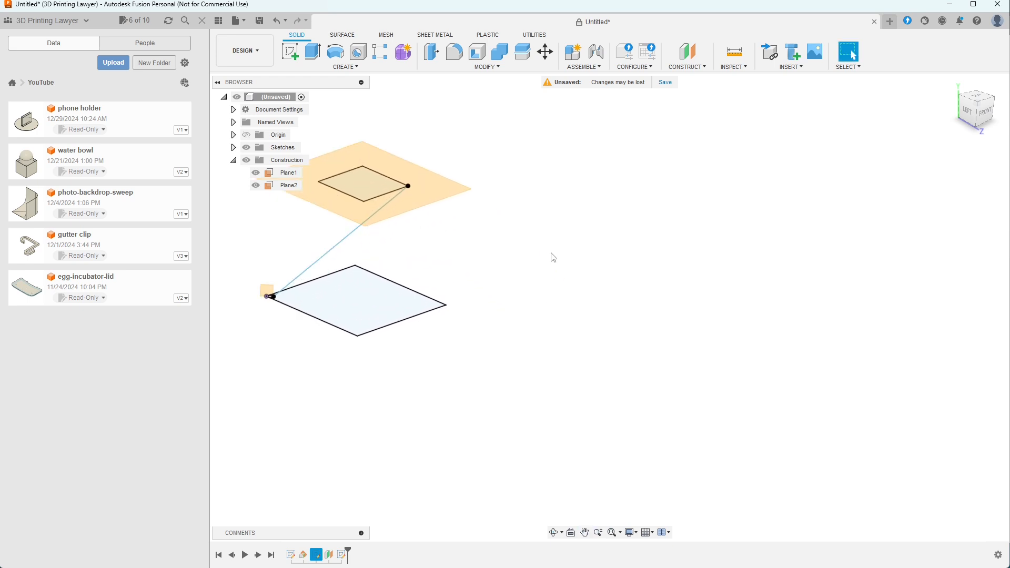
pyautogui.moveTo(551, 254); pyautogui.dragTo(708, 320, button='middle')
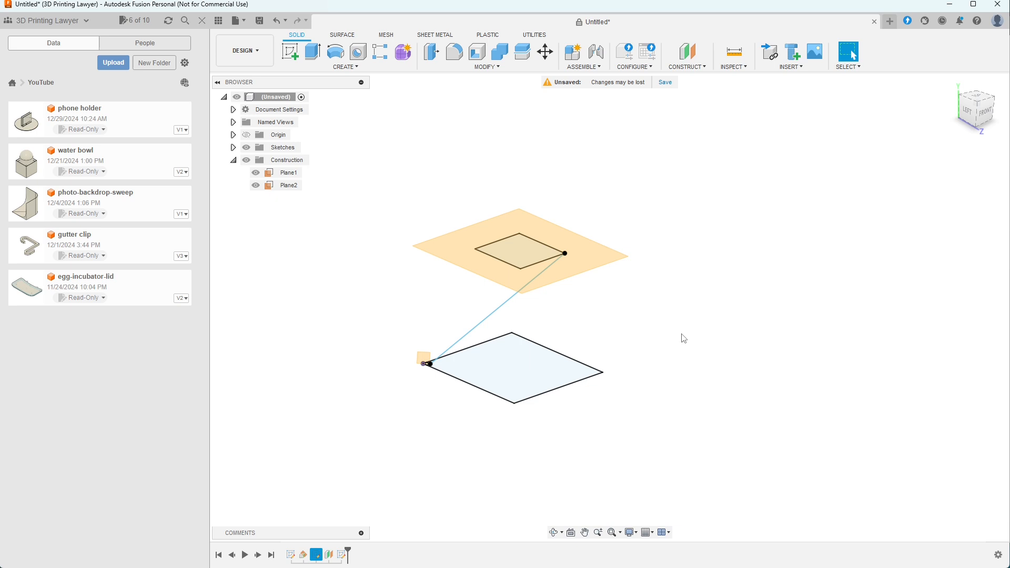
pyautogui.moveTo(686, 333)
pyautogui.keyDown('shift'); pyautogui.mouseDown(button='middle')
pyautogui.moveTo(690, 317)
pyautogui.moveTo(708, 318)
pyautogui.moveTo(701, 344)
pyautogui.mouseUp(button='middle'); pyautogui.keyUp('shift')
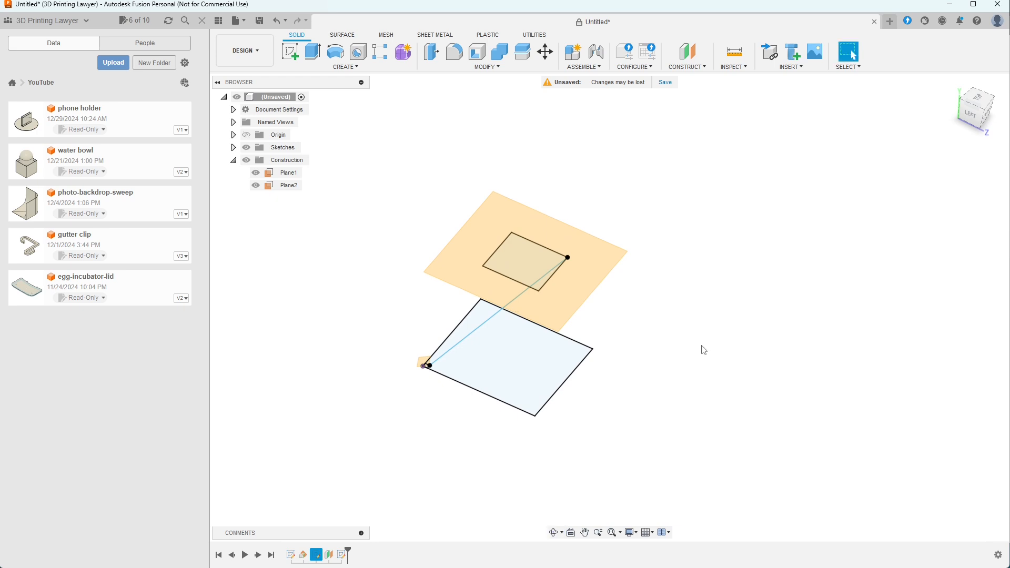
pyautogui.click(486, 310)
pyautogui.click(546, 258)
pyautogui.click(598, 294)
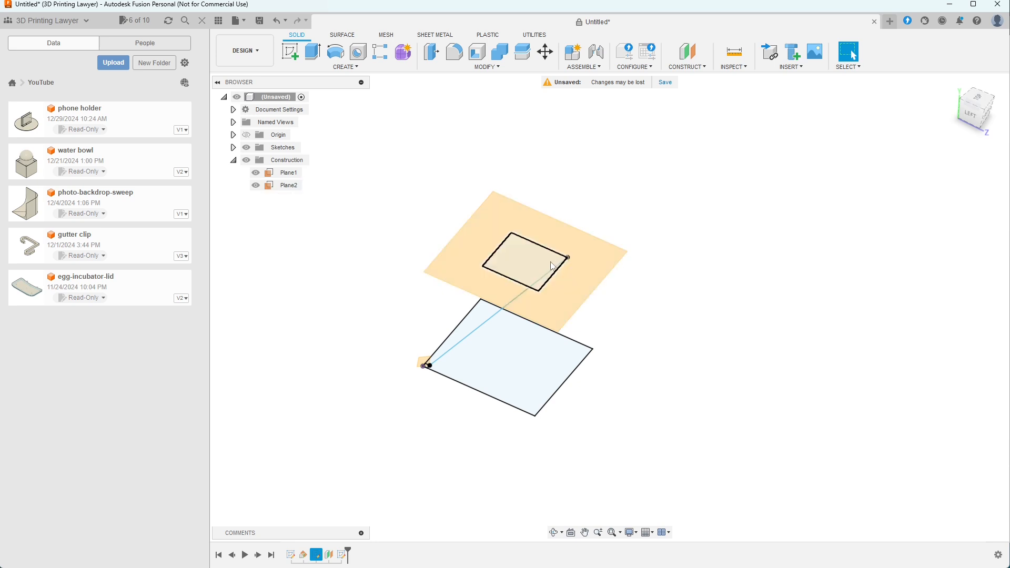
pyautogui.moveTo(604, 366)
pyautogui.keyDown('shift'); pyautogui.mouseDown(button='middle')
pyautogui.moveTo(605, 340)
pyautogui.moveTo(613, 338)
pyautogui.moveTo(614, 352)
pyautogui.mouseUp(button='middle'); pyautogui.keyUp('shift')
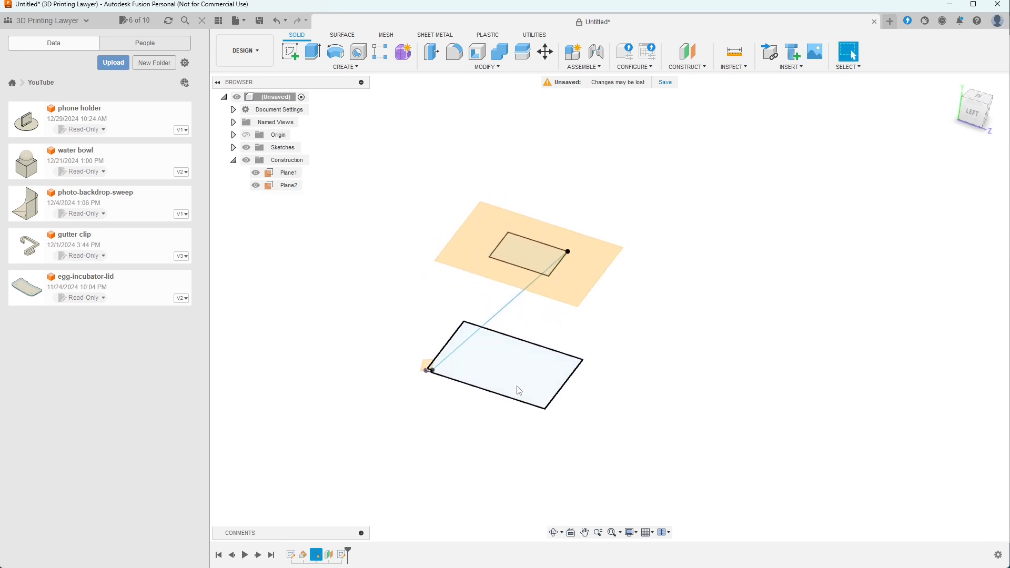
# Loft a new body between the square on the offset plane and the small square at the base corner
pyautogui.scroll(3, 445, 408)
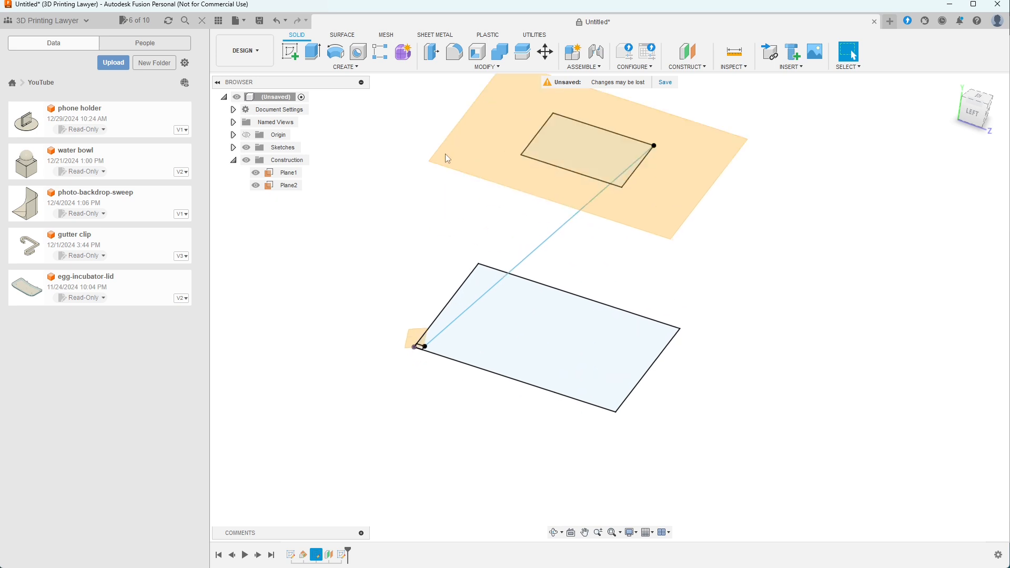
pyautogui.click(346, 67)
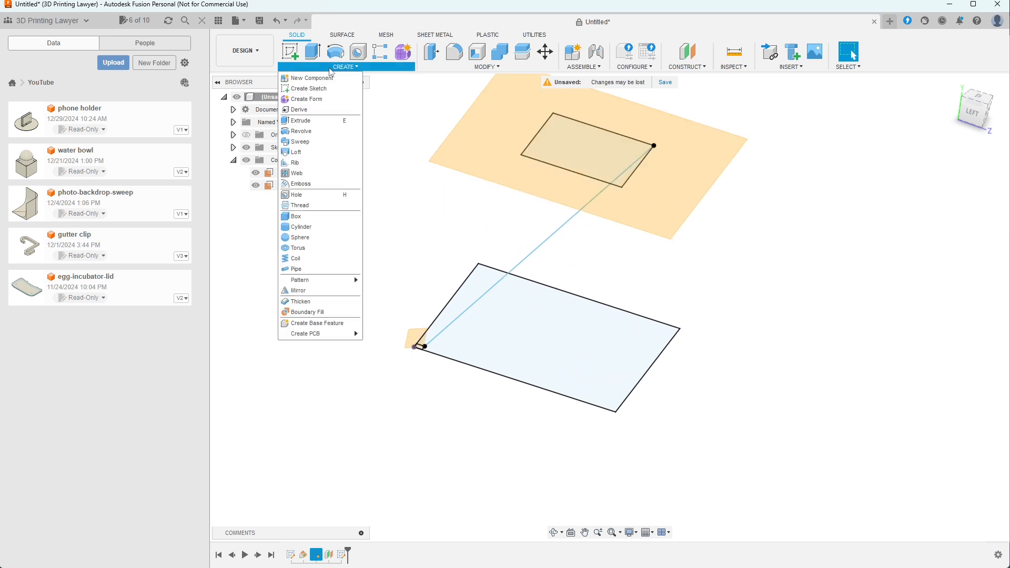
pyautogui.click(309, 153)
pyautogui.click(602, 146)
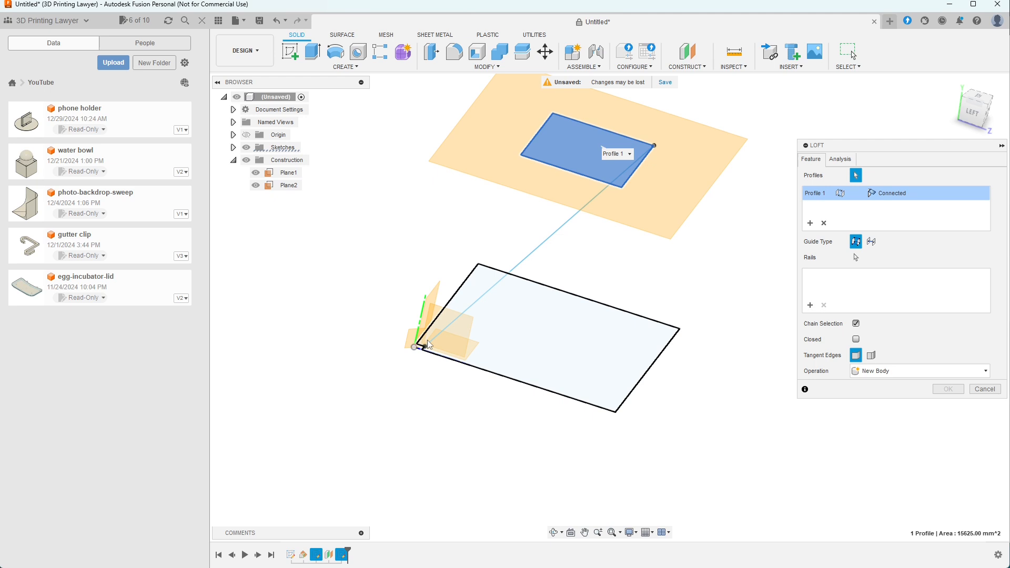
pyautogui.scroll(3, 428, 340)
pyautogui.click(421, 352)
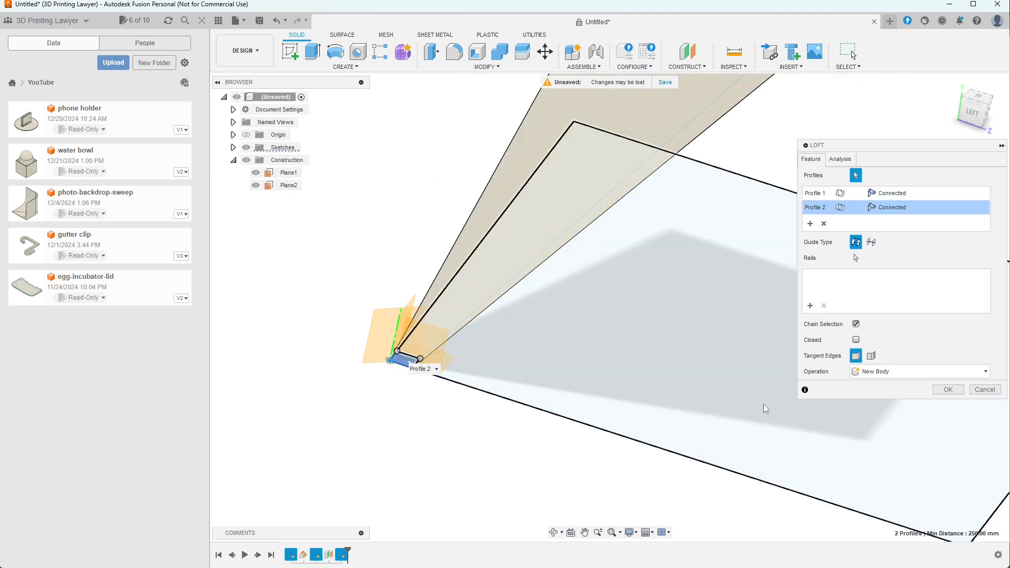
pyautogui.click(948, 389)
# Reopen the top square's sketch and set its vertical side to 100 mm
pyautogui.scroll(-5, 533, 426)
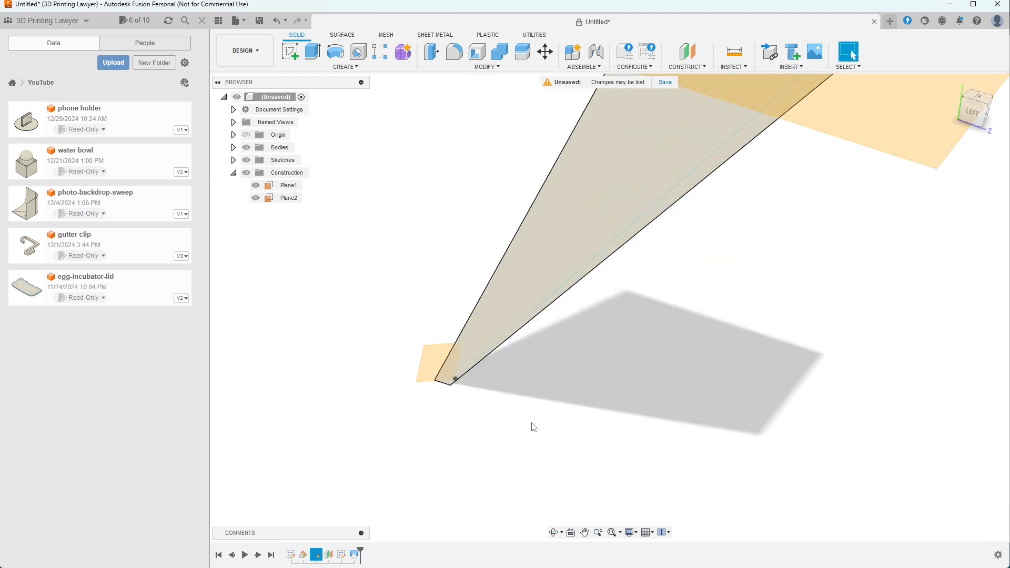
pyautogui.moveTo(709, 429)
pyautogui.keyDown('shift'); pyautogui.mouseDown(button='middle')
pyautogui.moveTo(705, 381)
pyautogui.moveTo(726, 409)
pyautogui.moveTo(721, 424)
pyautogui.moveTo(699, 416)
pyautogui.moveTo(706, 430)
pyautogui.mouseUp(button='middle'); pyautogui.keyUp('shift')
pyautogui.doubleClick(343, 555)
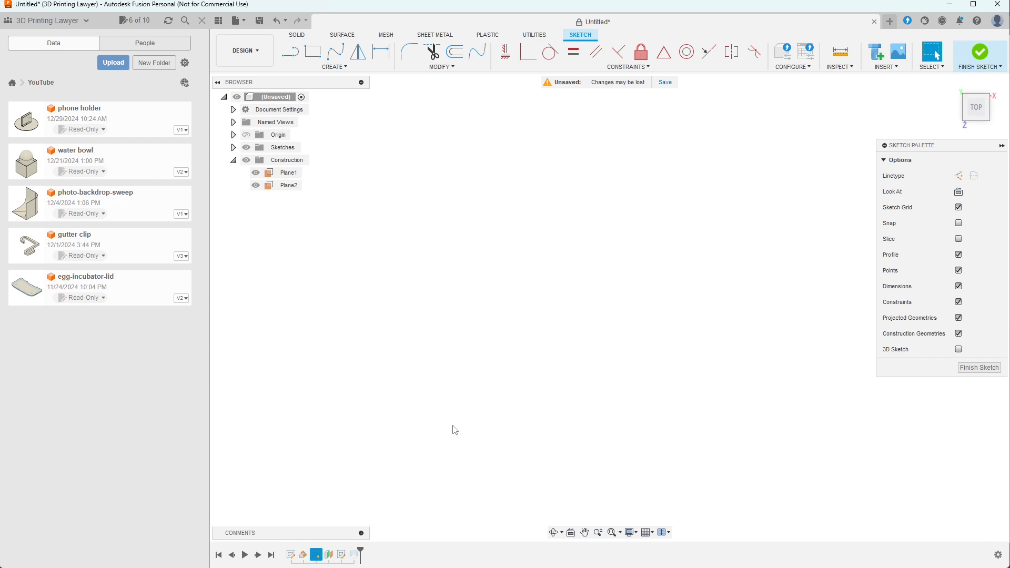
pyautogui.click(613, 533)
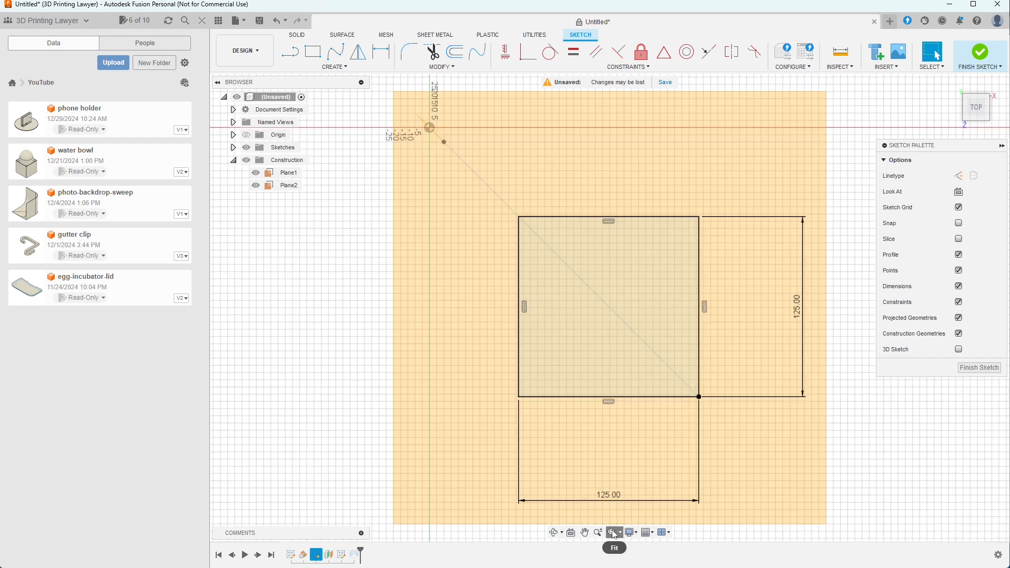
pyautogui.click(798, 309)
pyautogui.doubleClick(797, 309)
pyautogui.write('100')
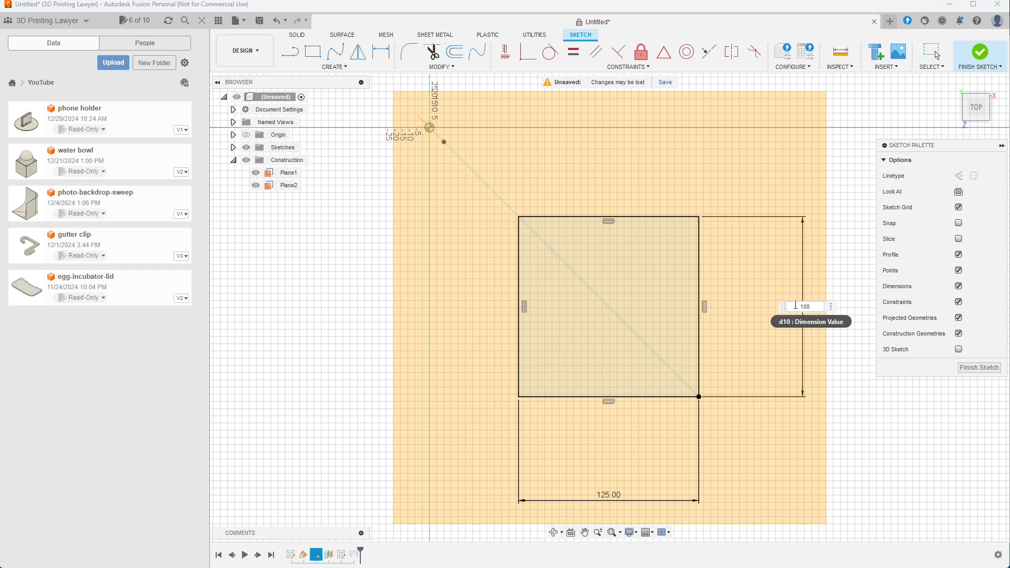
pyautogui.click(604, 496)
pyautogui.doubleClick(611, 495)
pyautogui.write('1')
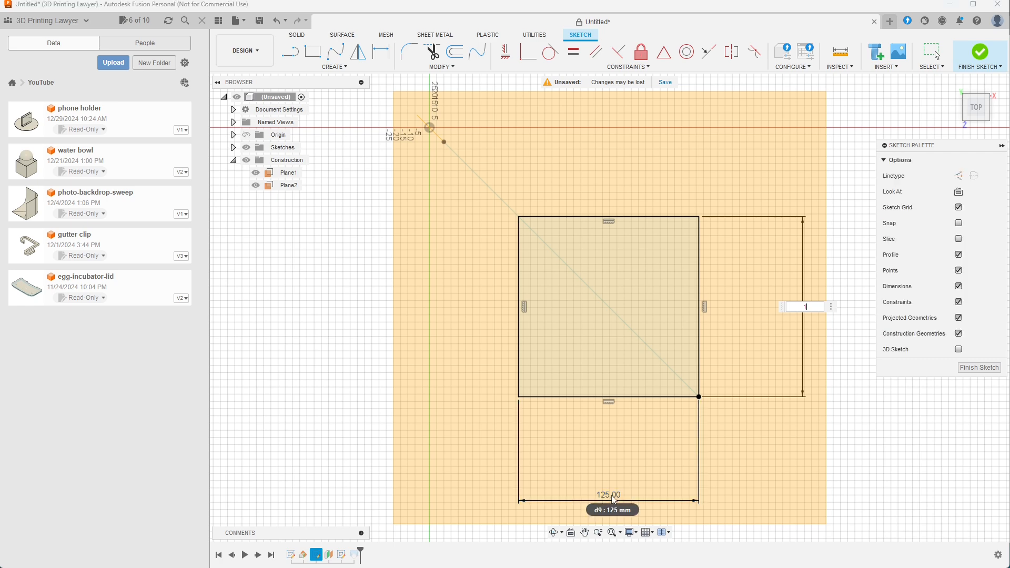
pyautogui.write('00')
pyautogui.press('Return')
# Set the top square's horizontal side to 100 mm and finish the sketch
pyautogui.doubleClick(612, 495)
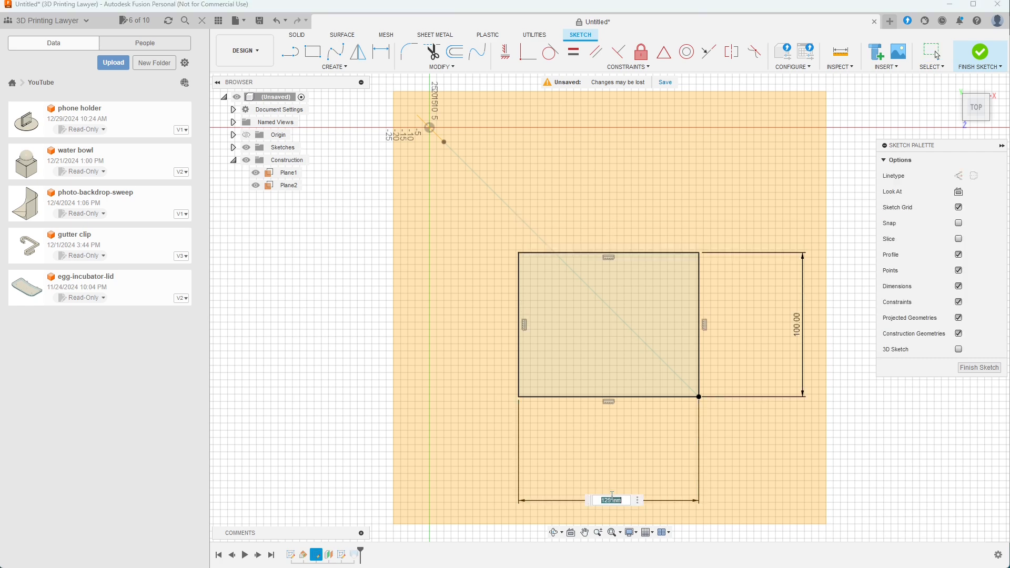
pyautogui.write('100')
pyautogui.press('Return')
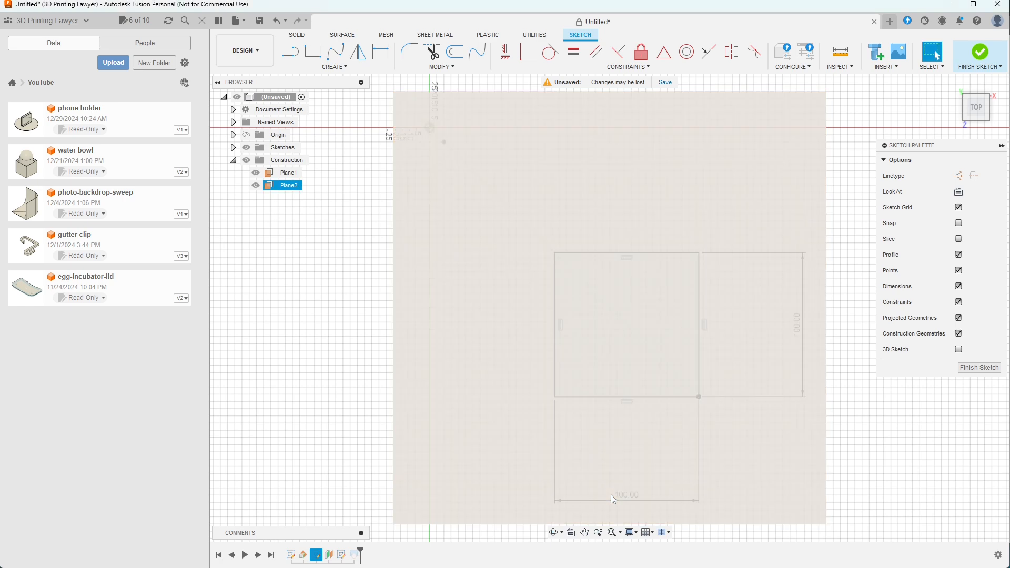
pyautogui.click(980, 368)
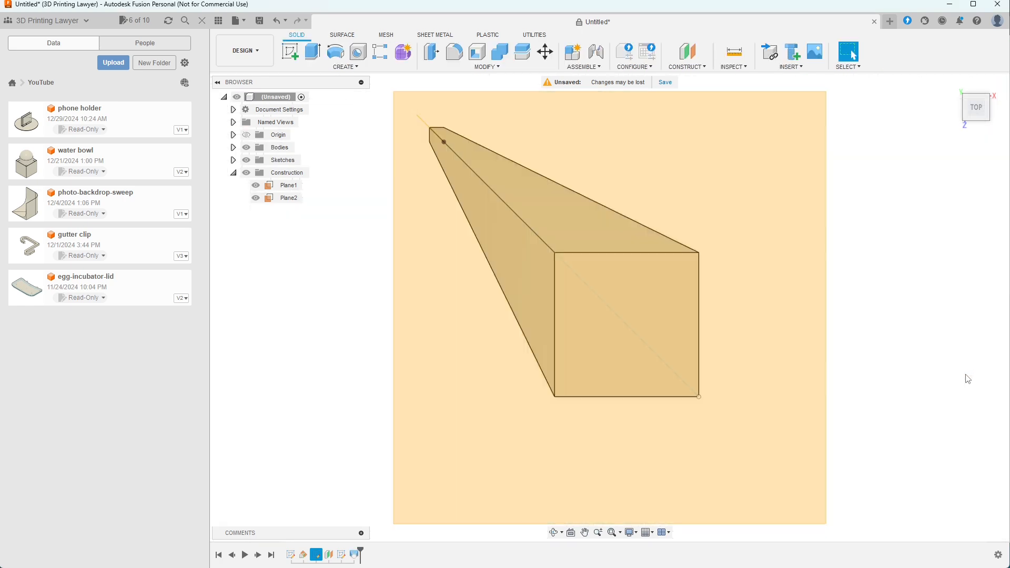
# Look over the updated loft, deselect the upper plane and close the untitled design without saving its changes
pyautogui.moveTo(694, 447)
pyautogui.keyDown('shift'); pyautogui.mouseDown(button='middle')
pyautogui.moveTo(717, 394)
pyautogui.moveTo(722, 339)
pyautogui.moveTo(753, 338)
pyautogui.moveTo(751, 353)
pyautogui.moveTo(772, 355)
pyautogui.moveTo(751, 352)
pyautogui.moveTo(750, 374)
pyautogui.mouseUp(button='middle'); pyautogui.keyUp('shift')
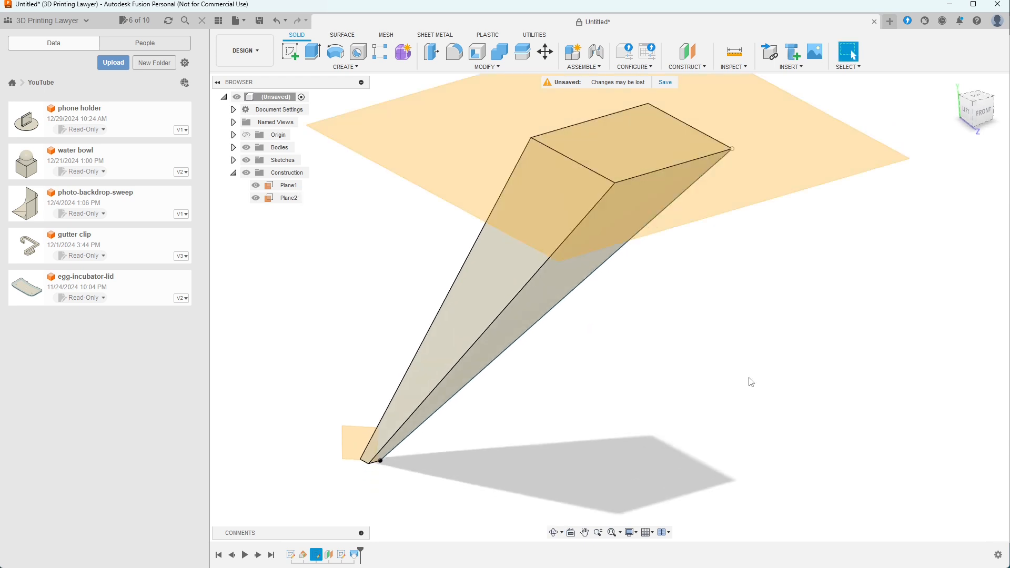
pyautogui.click(441, 111)
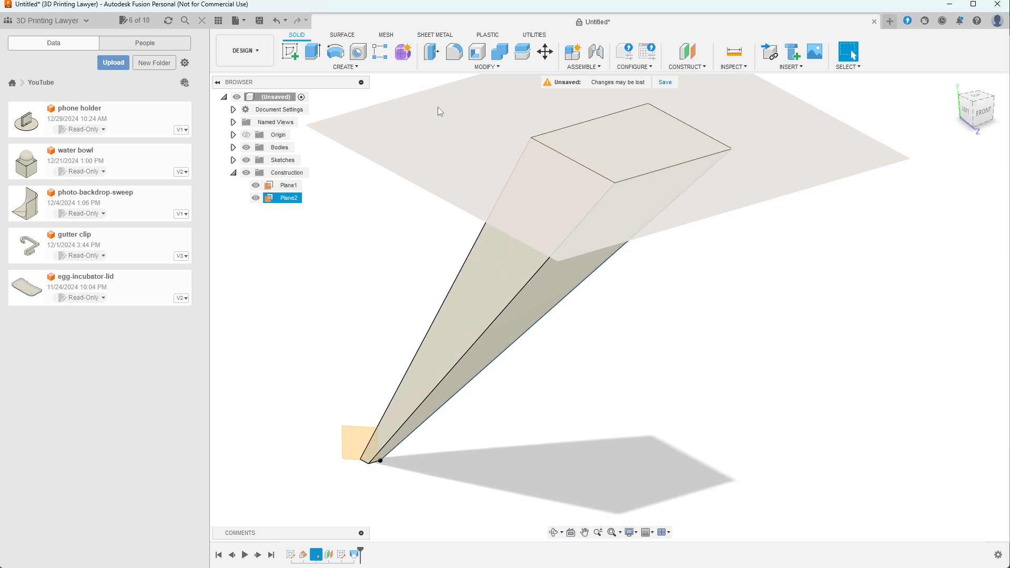
pyautogui.press('Escape')
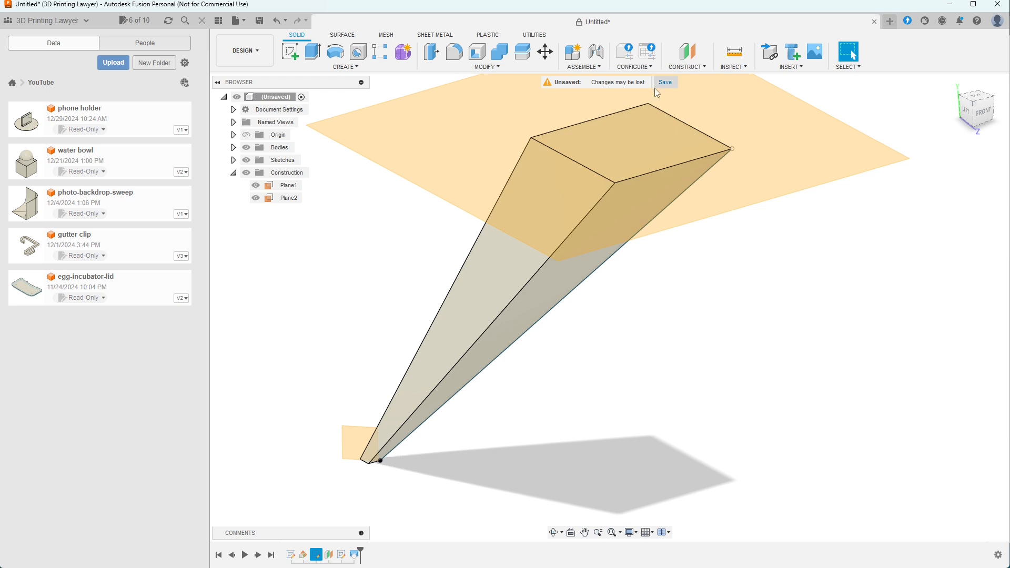
pyautogui.click(874, 21)
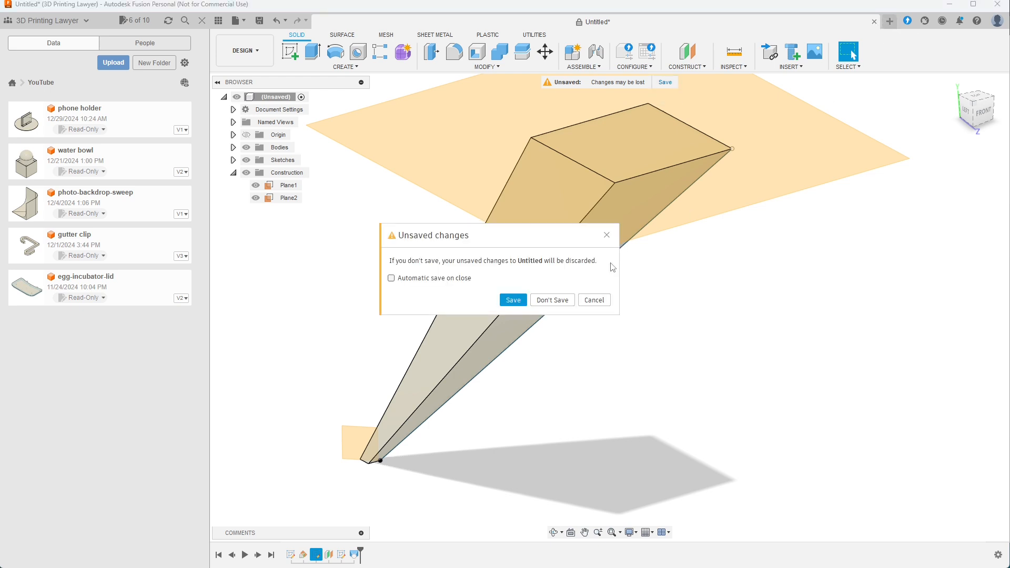
pyautogui.click(562, 299)
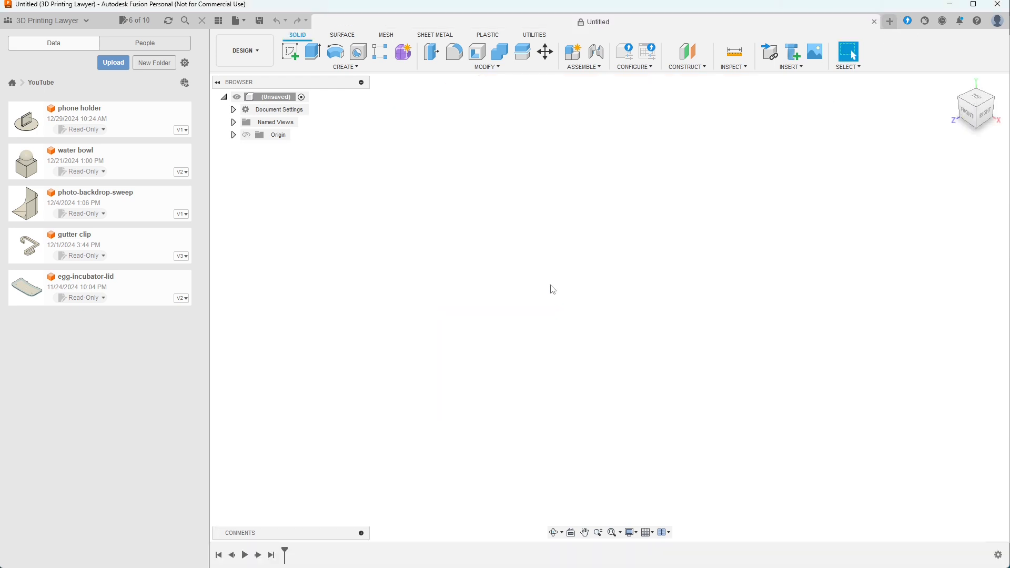
# Start a sketch on the horizontal origin plane of the empty design
pyautogui.click(346, 67)
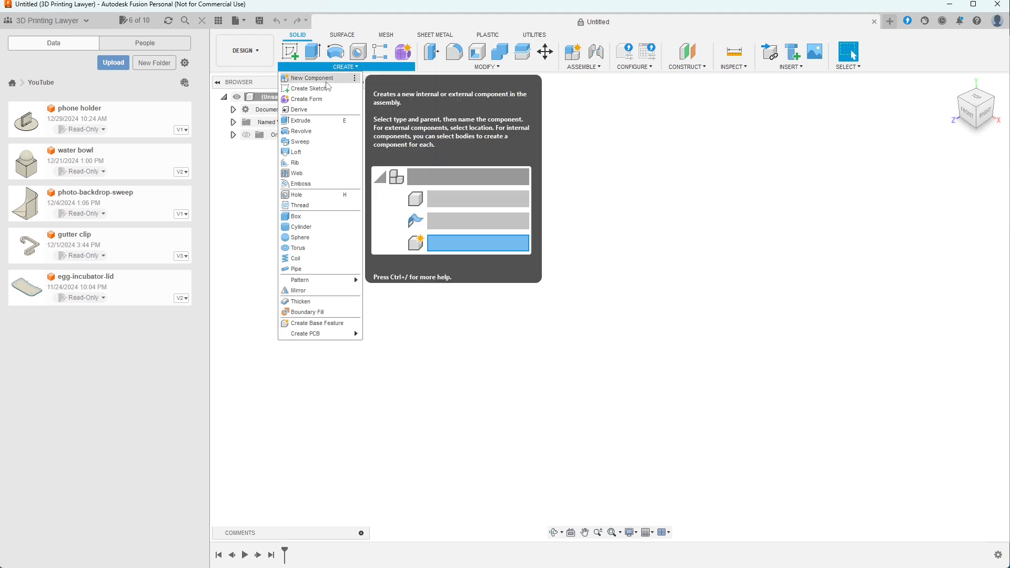
pyautogui.click(308, 89)
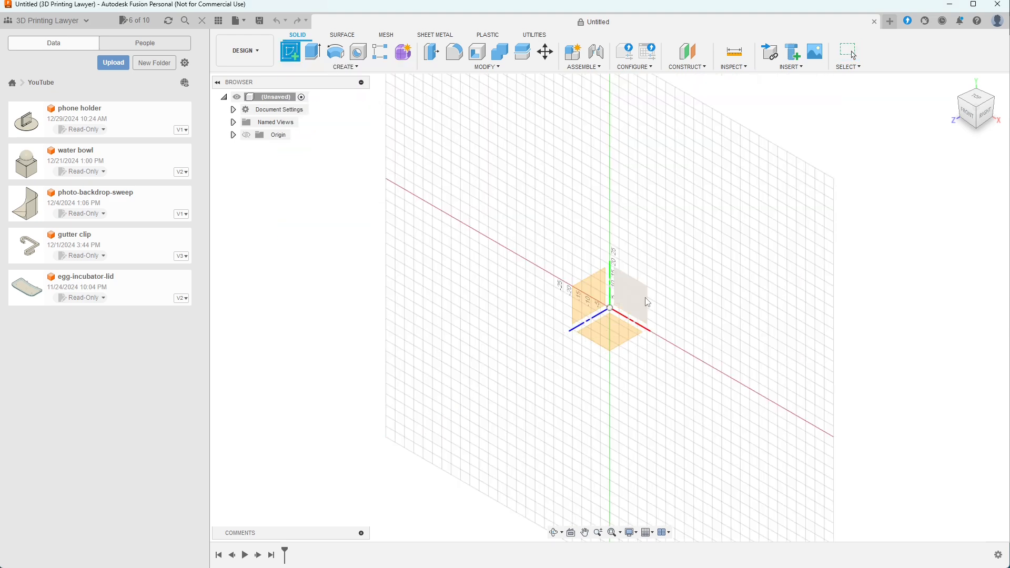
pyautogui.click(605, 338)
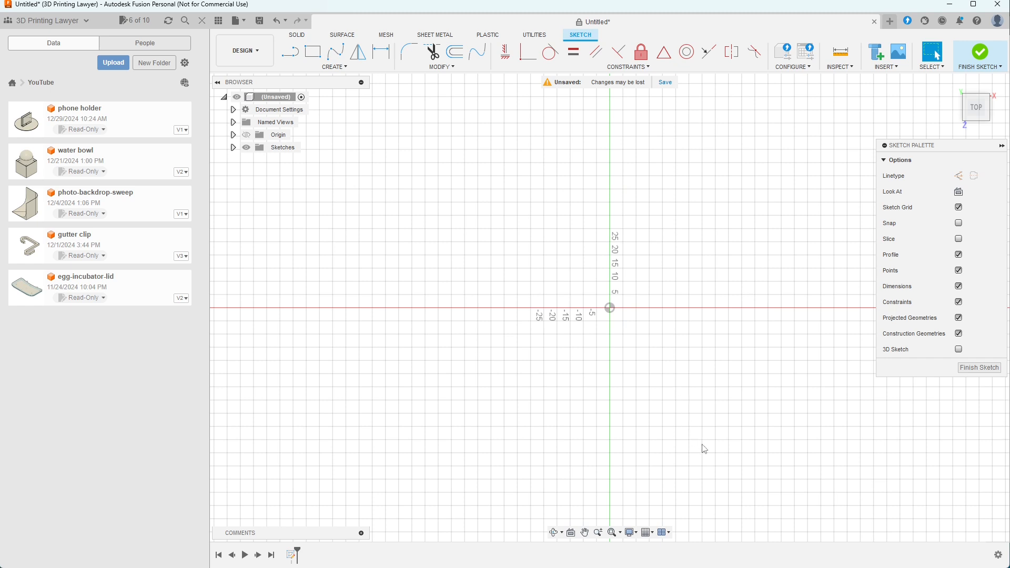
pyautogui.moveTo(703, 447); pyautogui.dragTo(559, 339, button='middle')
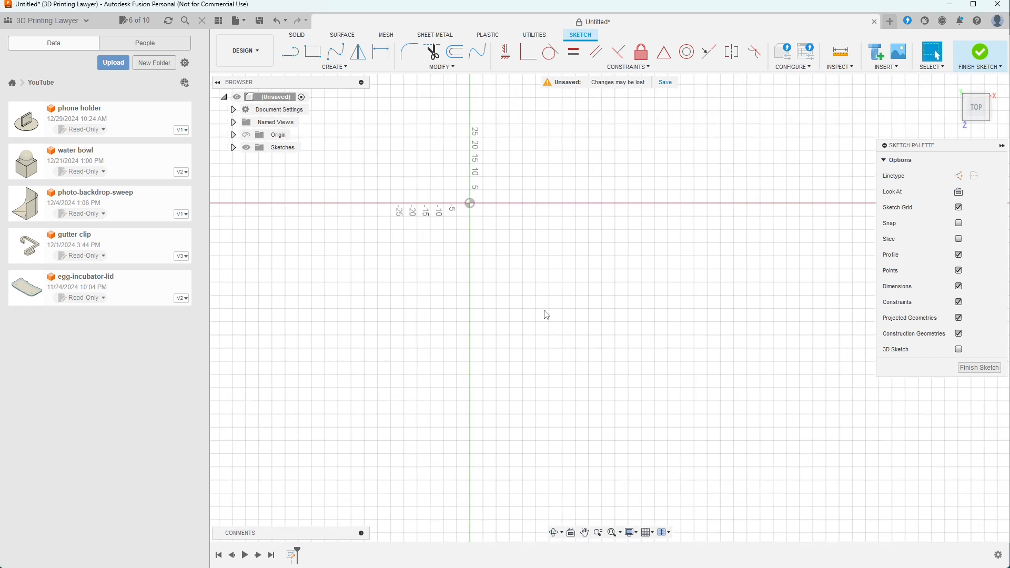
# Sketch a 250 by 250 mm rectangle with one corner at the origin
pyautogui.click(322, 54)
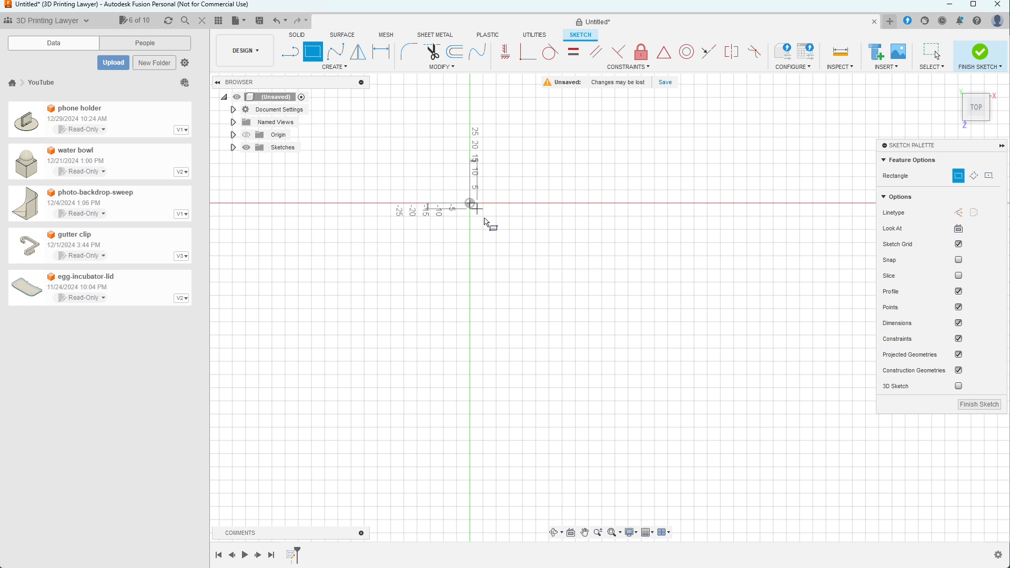
pyautogui.click(470, 203)
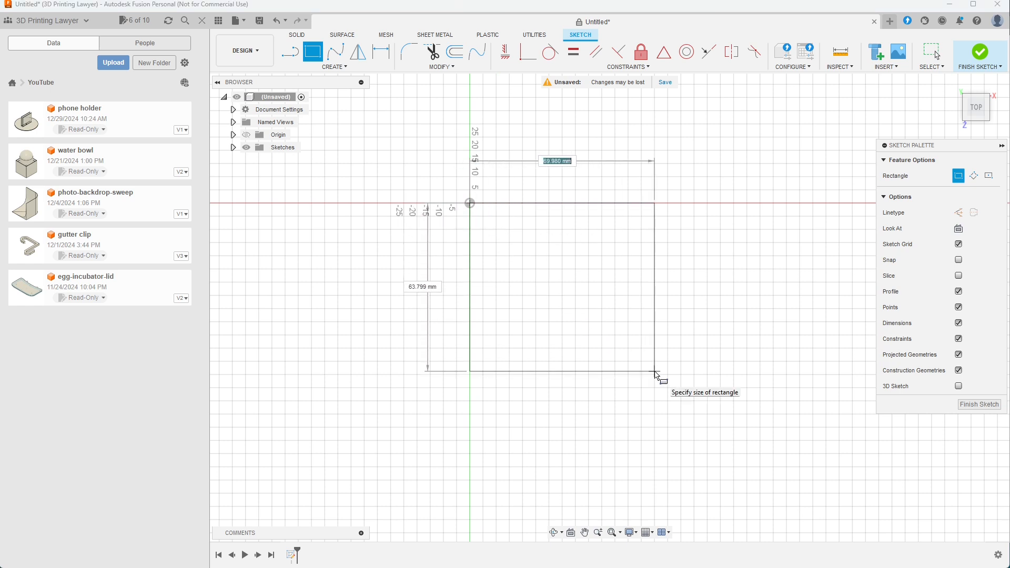
pyautogui.write('250')
pyautogui.press('Tab')
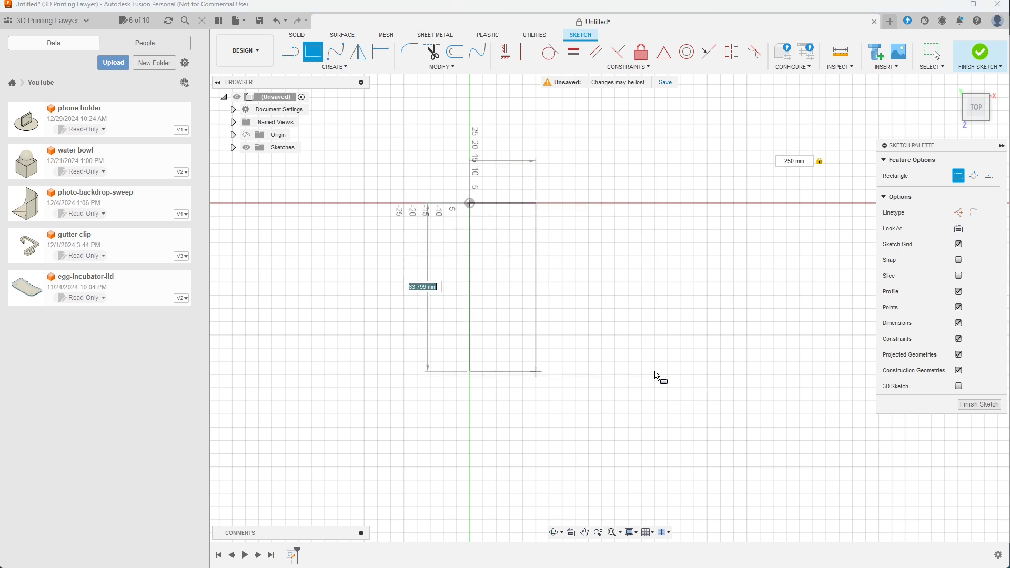
pyautogui.write('25')
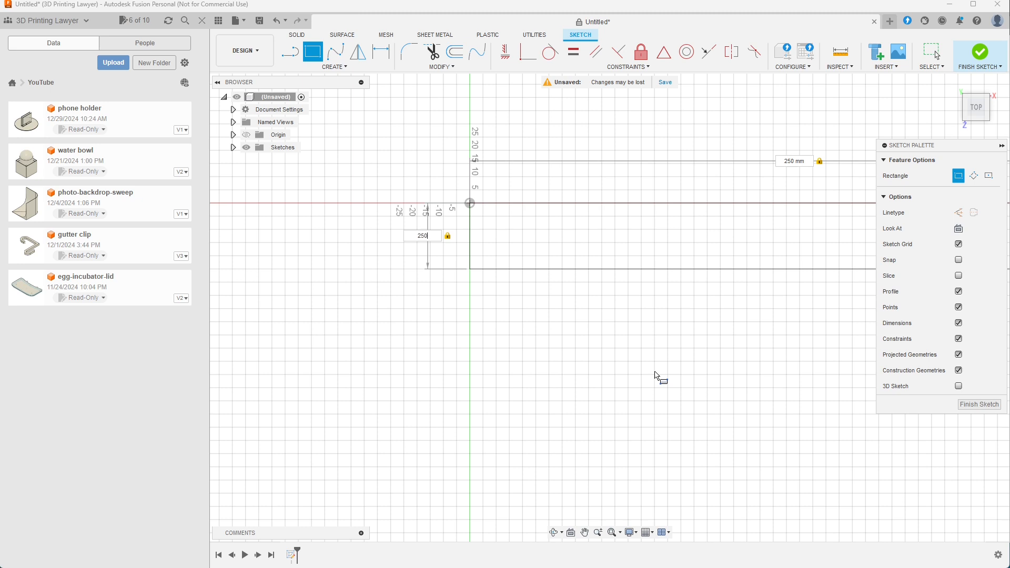
pyautogui.write('0')
pyautogui.press('Return')
pyautogui.press('Escape')
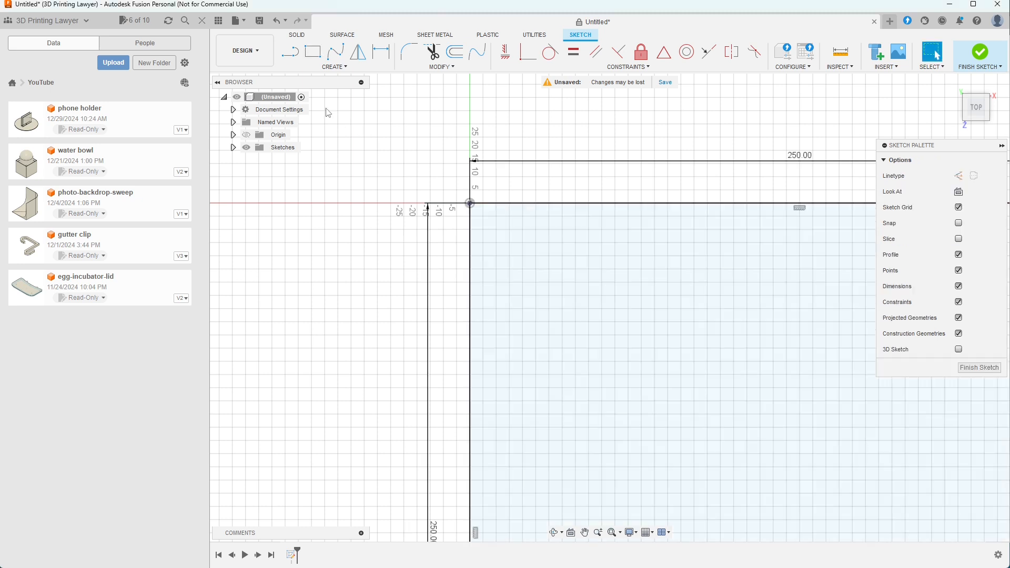
# Sketch a 10 by 10 mm square from the origin inside the corner of the large square
pyautogui.click(313, 51)
pyautogui.click(471, 203)
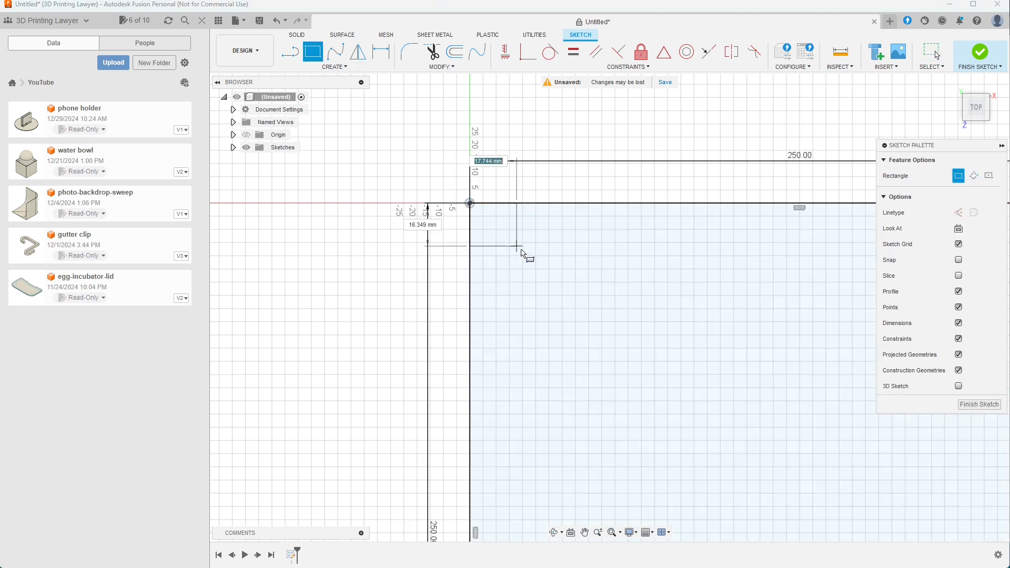
pyautogui.write('10')
pyautogui.press('Tab')
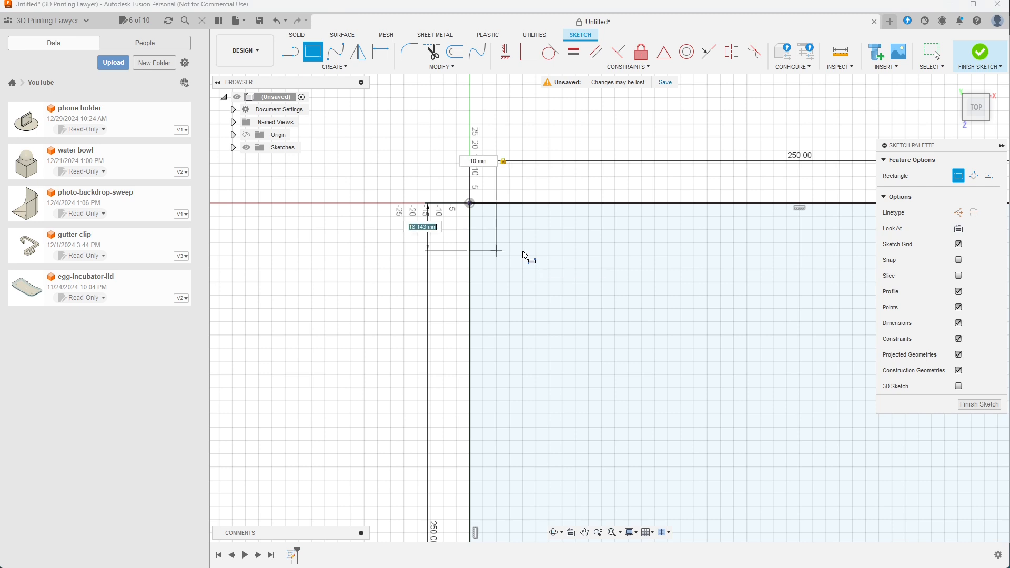
pyautogui.write('10')
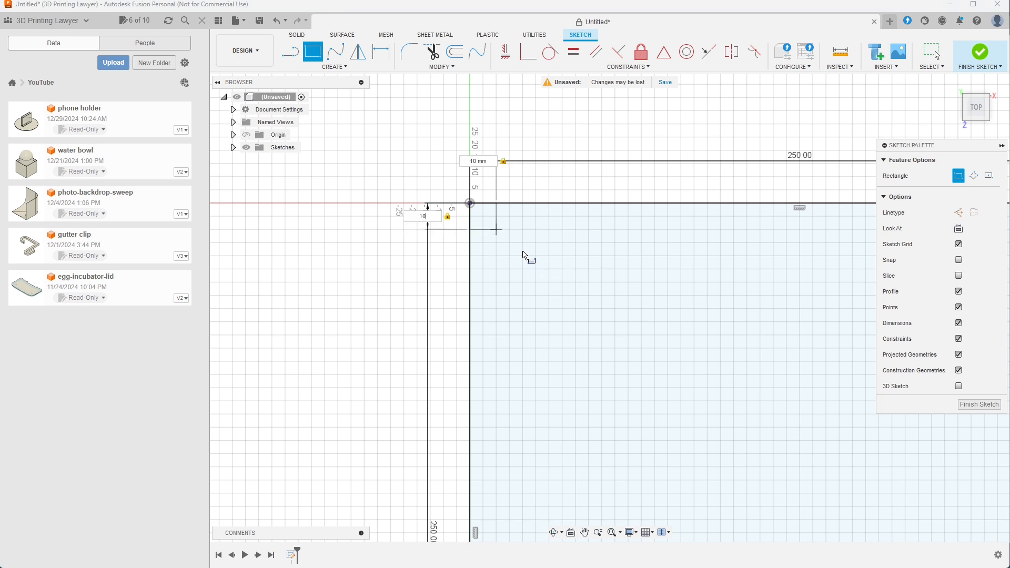
pyautogui.press('Return')
pyautogui.press('Escape')
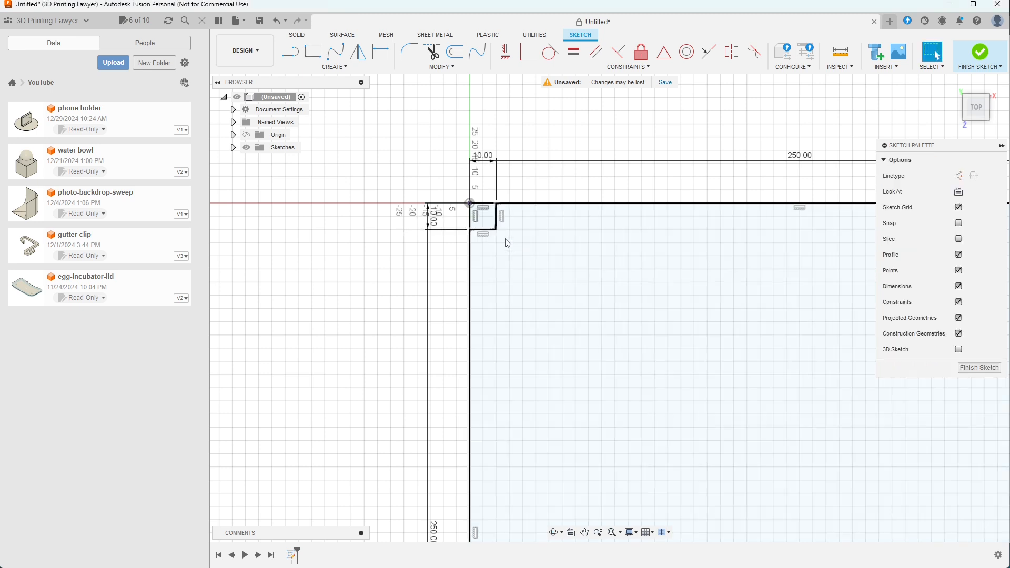
# Extrude the small corner square 240 mm as a new body with a 45 degree taper angle
pyautogui.click(484, 219)
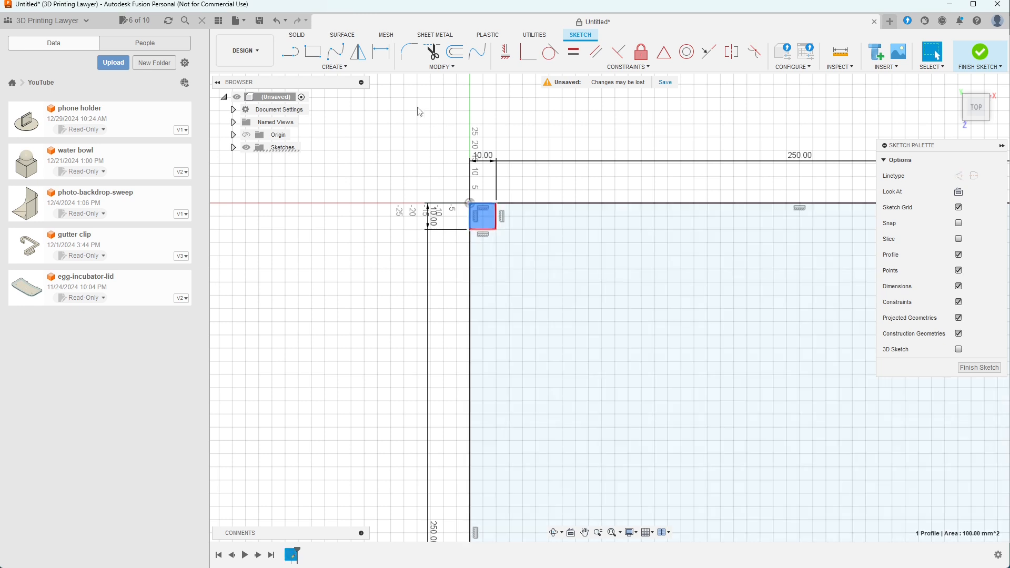
pyautogui.click(337, 66)
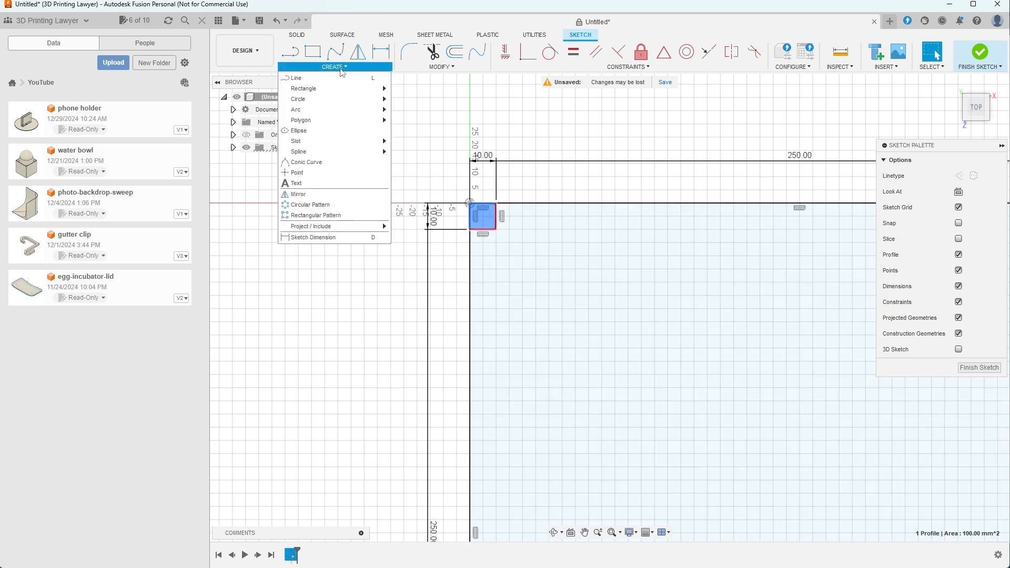
pyautogui.click(343, 34)
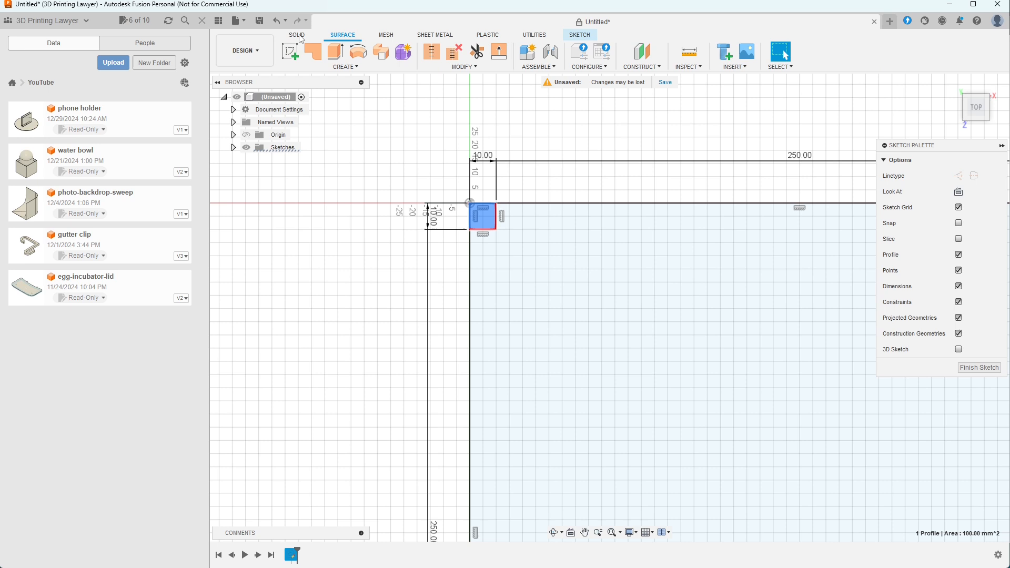
pyautogui.click(299, 36)
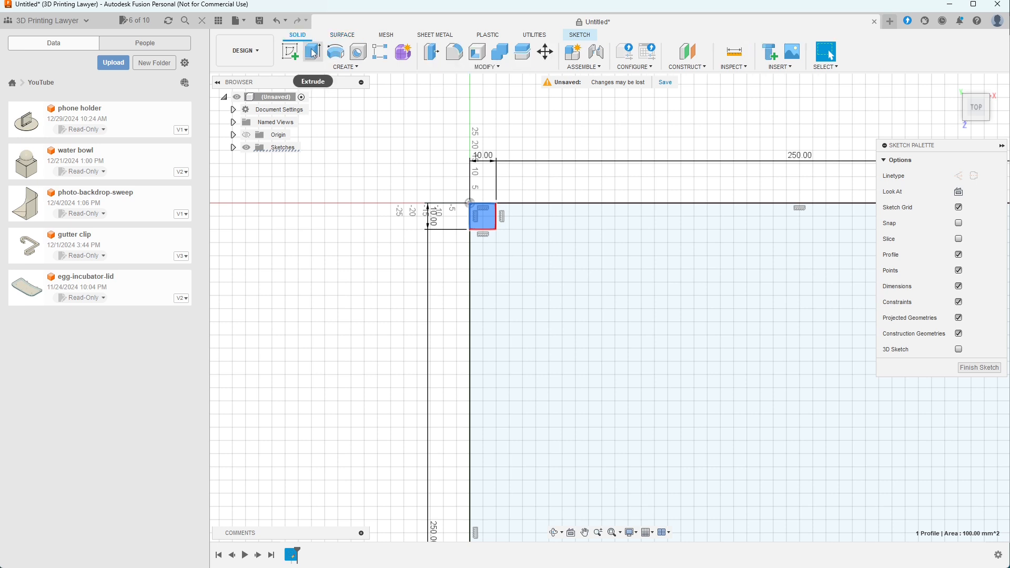
pyautogui.click(313, 52)
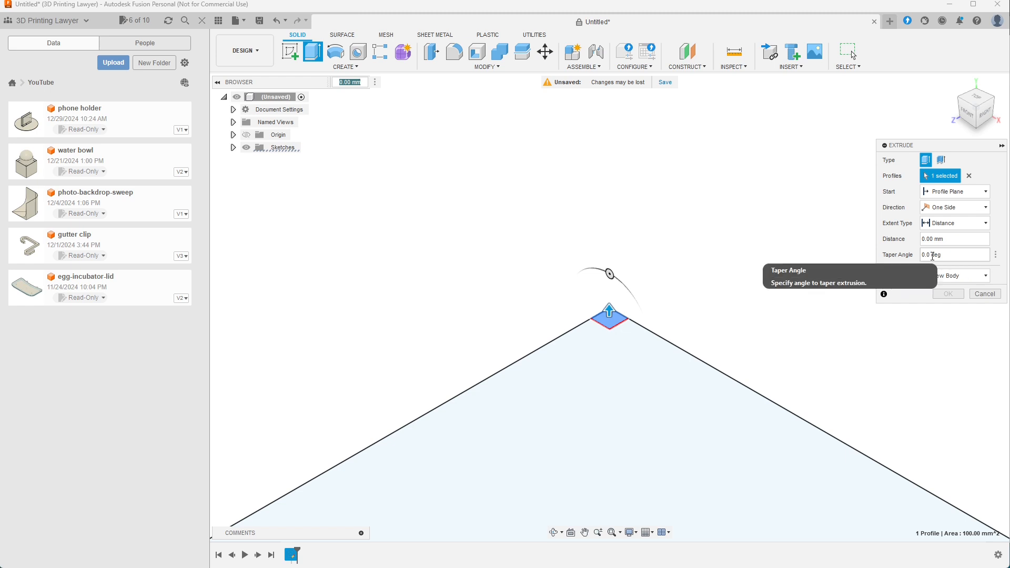
pyautogui.moveTo(930, 258); pyautogui.dragTo(917, 260)
pyautogui.write('5')
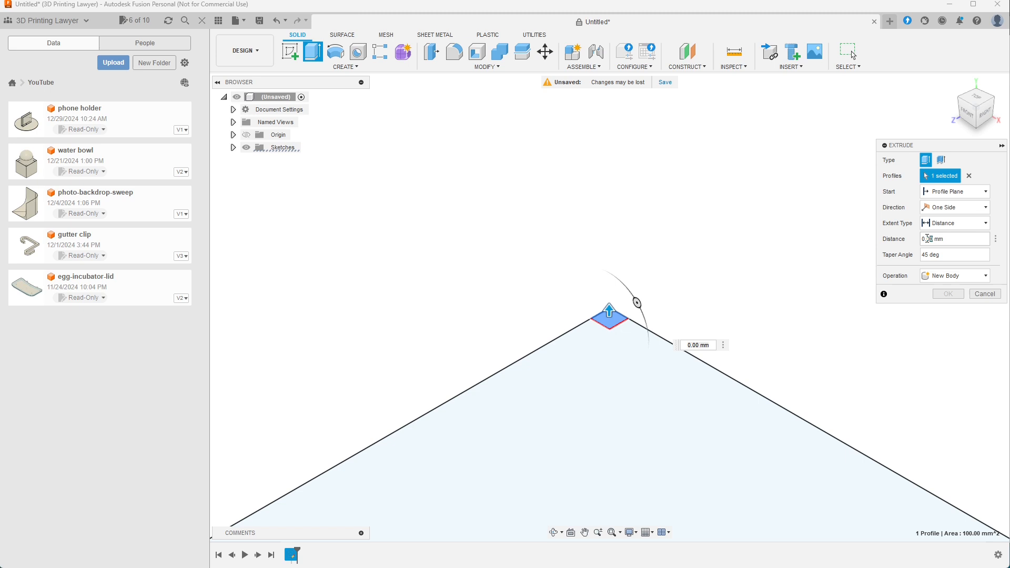
pyautogui.doubleClick(927, 239)
pyautogui.write('250')
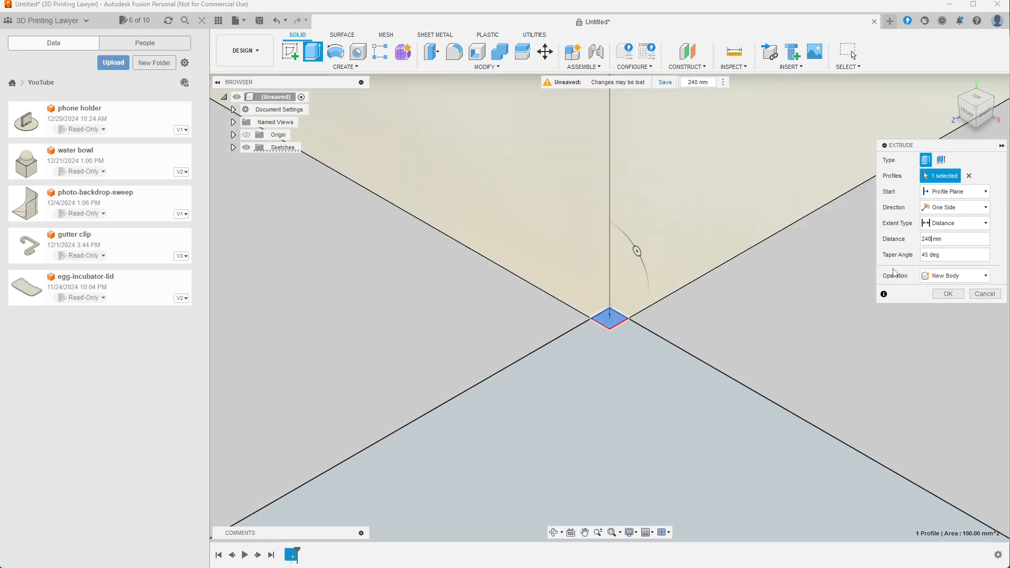
pyautogui.click(949, 294)
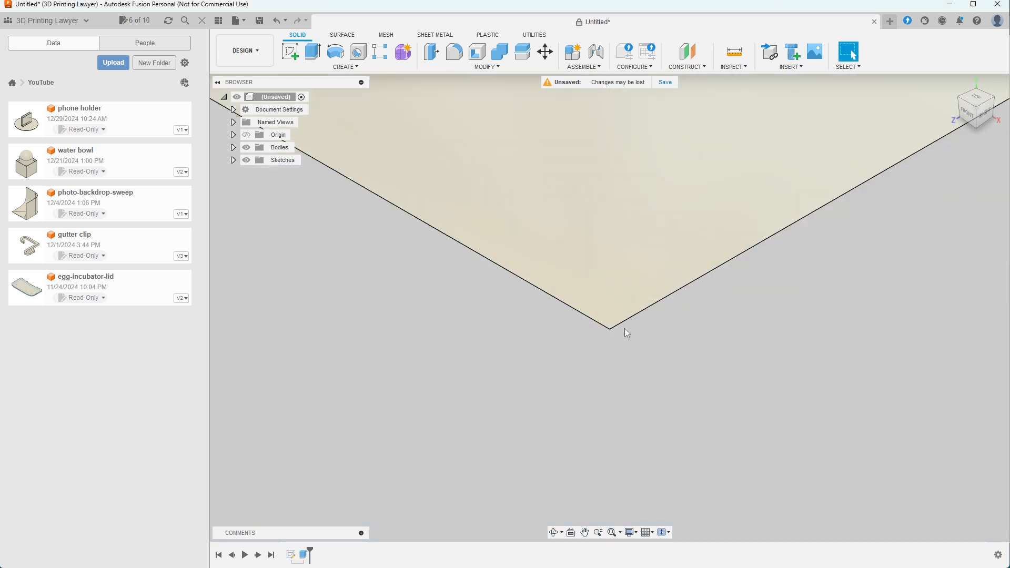
# Reopen the base sketch and extrude the large square's remaining profile 250 mm as a new body
pyautogui.scroll(-5, 625, 329)
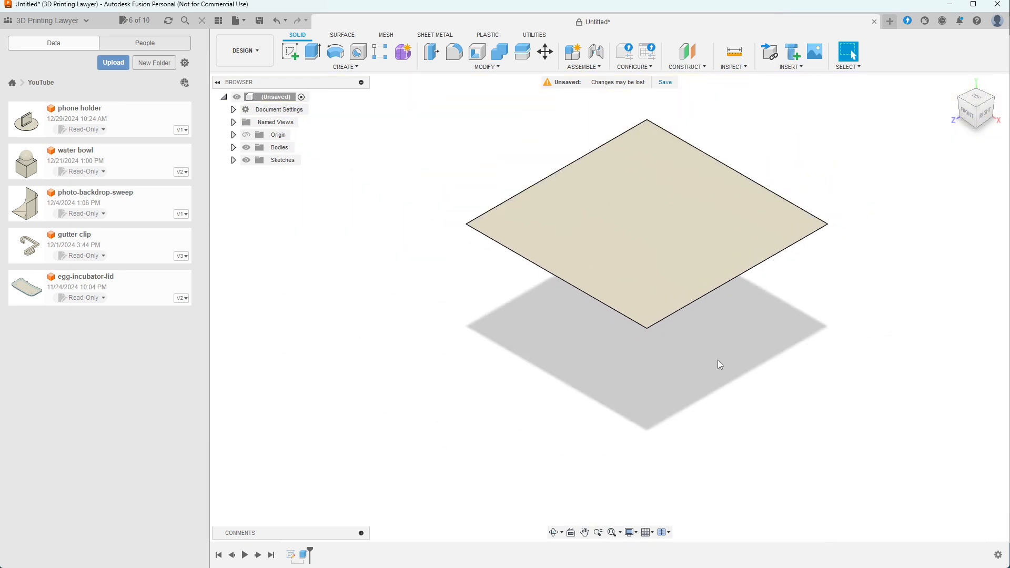
pyautogui.keyDown('shift'); pyautogui.moveTo(720, 364); pyautogui.dragTo(777, 338, button='middle'); pyautogui.keyUp('shift')
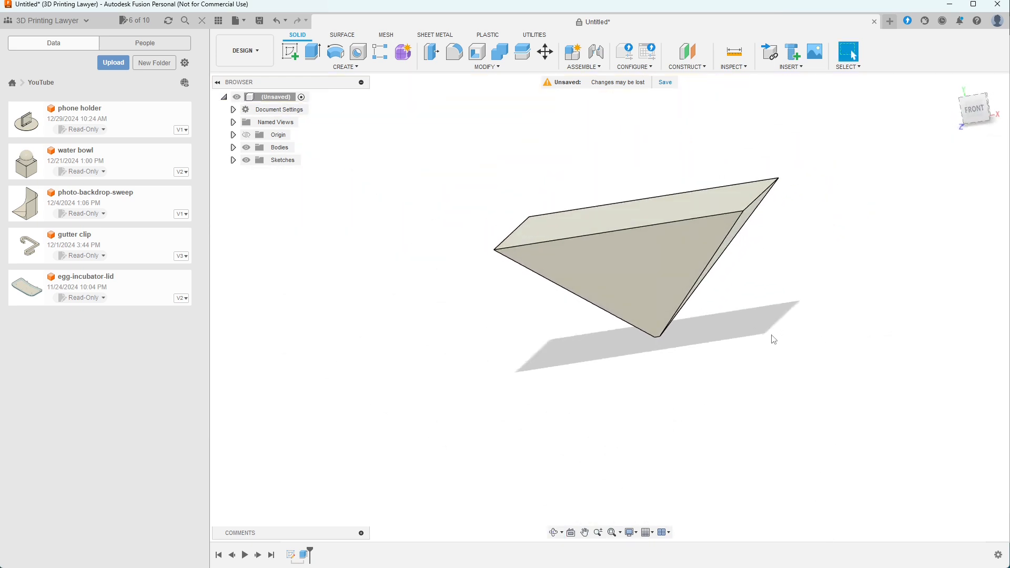
pyautogui.click(974, 109)
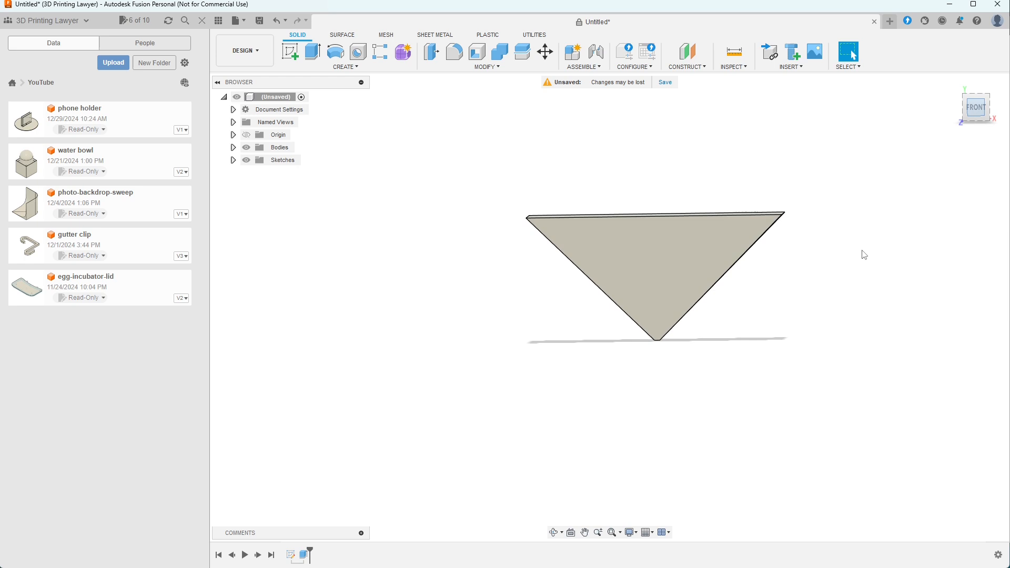
pyautogui.moveTo(781, 282); pyautogui.dragTo(525, 347, button='middle')
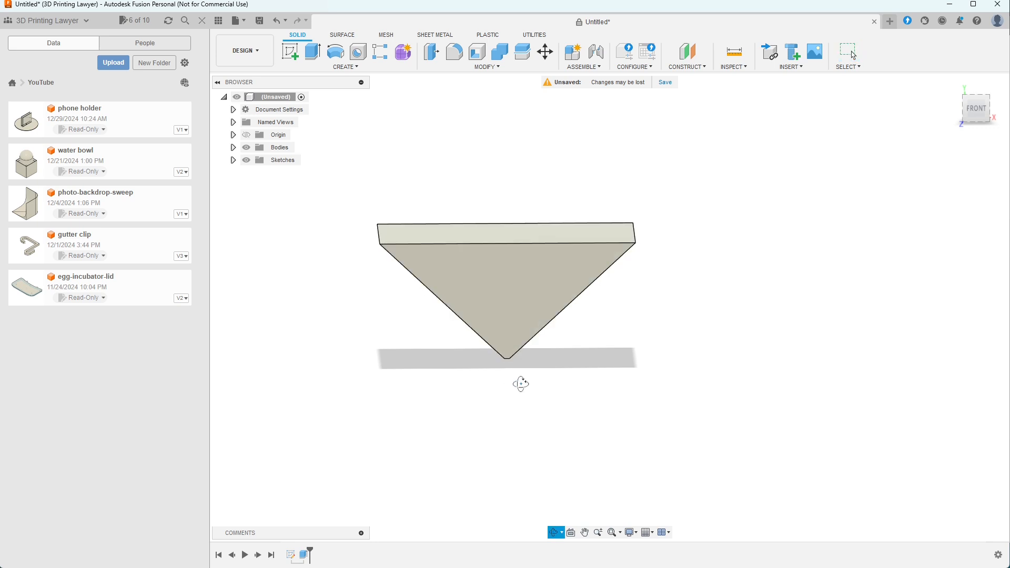
pyautogui.moveTo(518, 384)
pyautogui.keyDown('shift'); pyautogui.mouseDown(button='middle')
pyautogui.moveTo(543, 383)
pyautogui.moveTo(530, 378)
pyautogui.moveTo(530, 396)
pyautogui.moveTo(523, 390)
pyautogui.mouseUp(button='middle'); pyautogui.keyUp('shift')
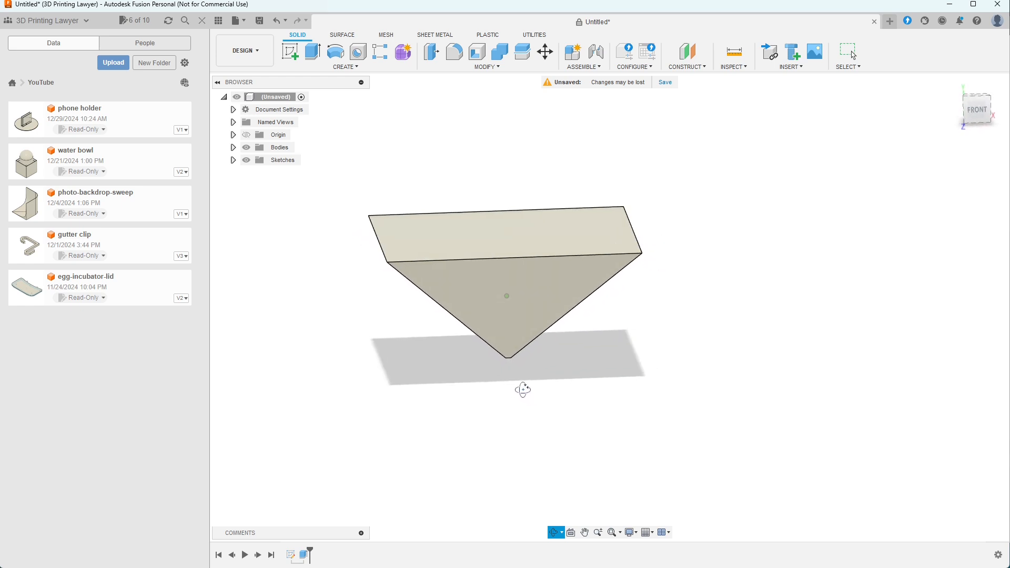
pyautogui.doubleClick(294, 557)
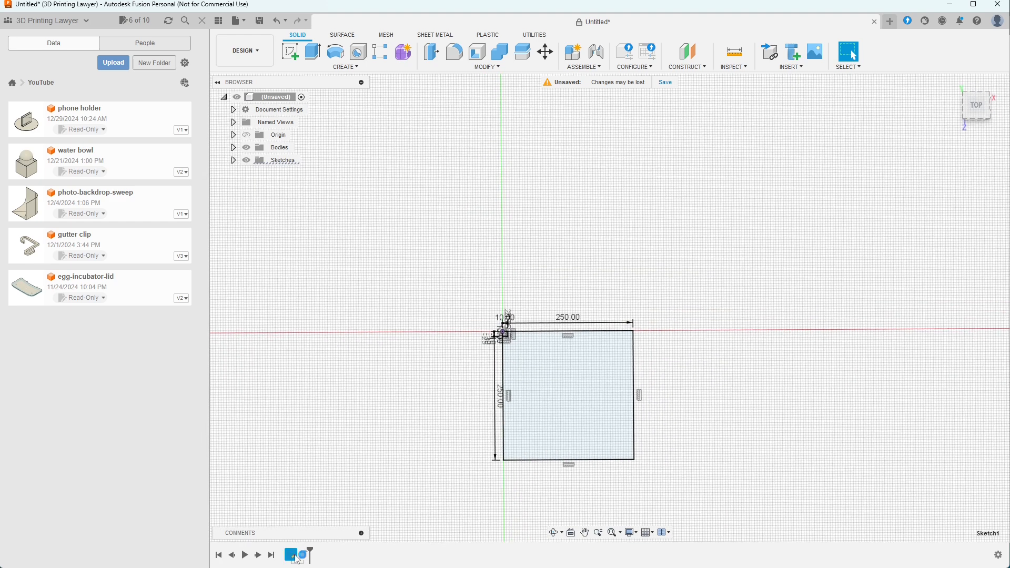
pyautogui.click(593, 400)
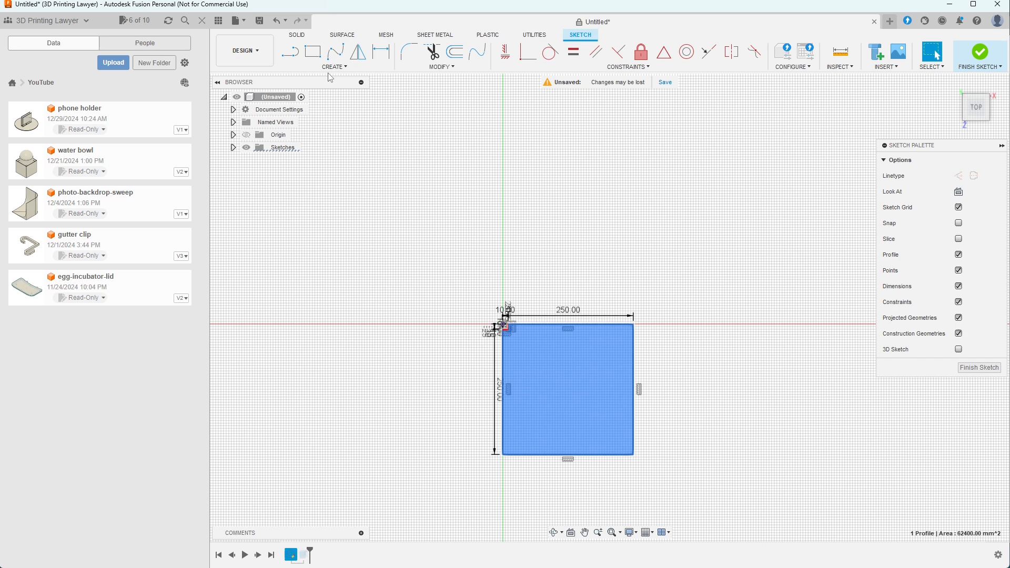
pyautogui.click(299, 35)
pyautogui.click(312, 52)
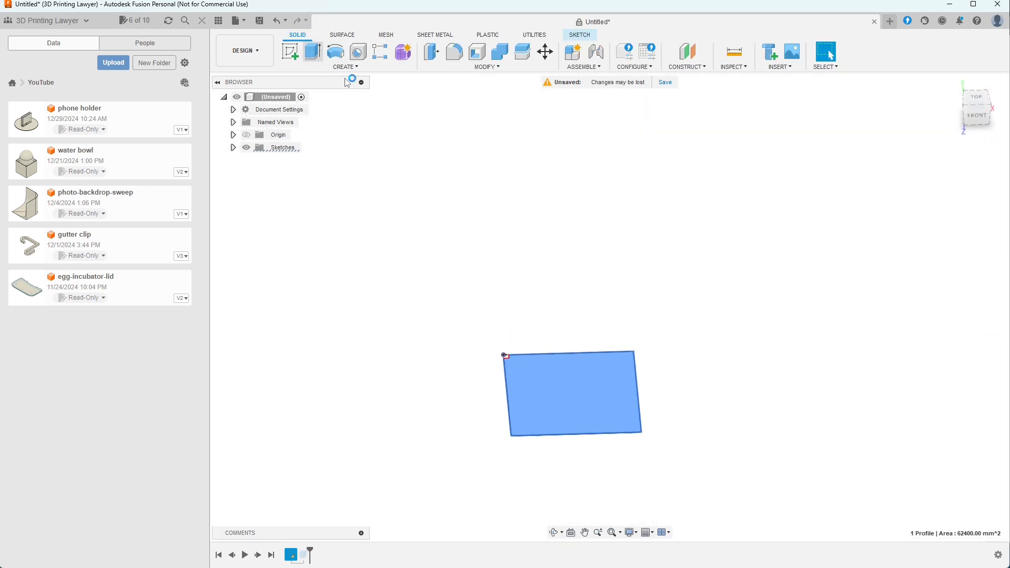
pyautogui.click(933, 239)
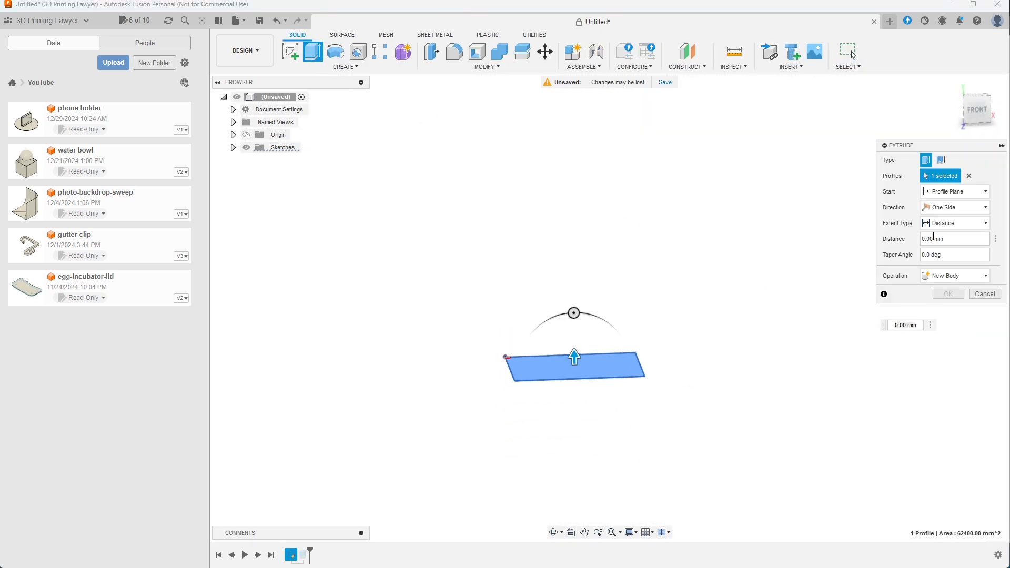
pyautogui.write('250')
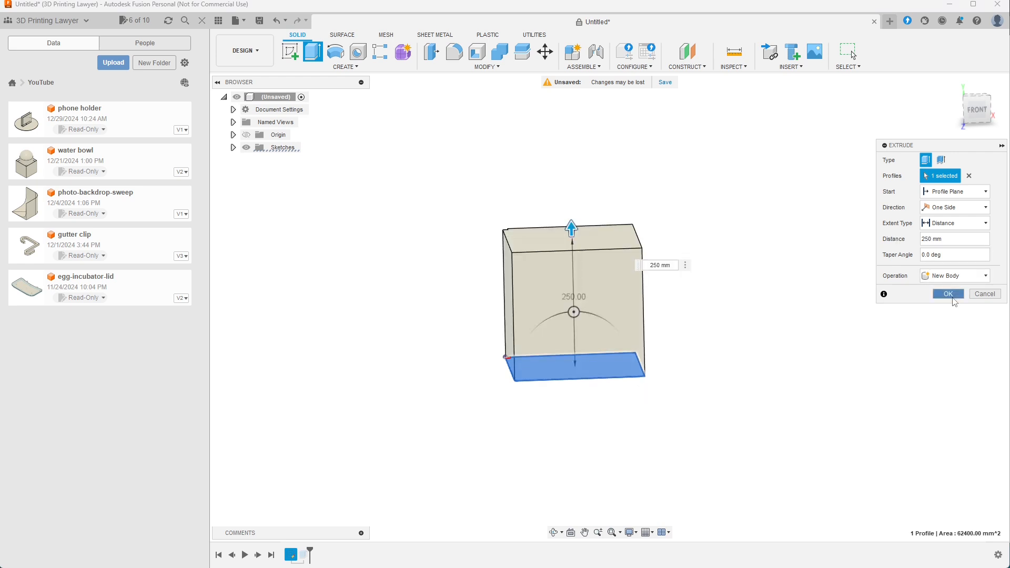
pyautogui.click(948, 294)
# Rotate the tapered body's back-facing overhang face 70 degrees about the 10 mm sketch line at its base, using Move/Copy
pyautogui.keyDown('shift'); pyautogui.moveTo(680, 432); pyautogui.dragTo(760, 434, button='middle'); pyautogui.keyUp('shift')
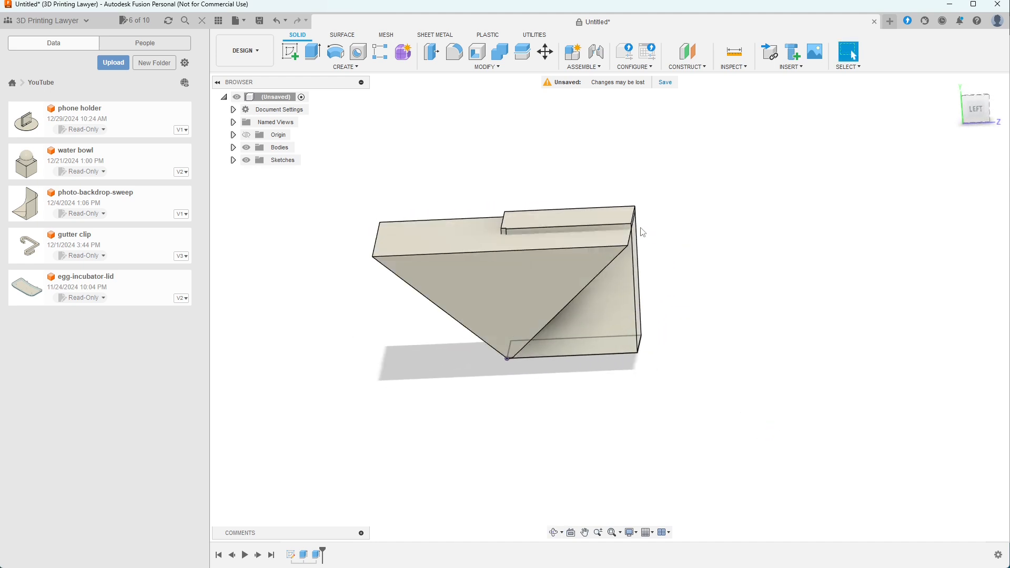
pyautogui.keyDown('shift'); pyautogui.moveTo(690, 295); pyautogui.dragTo(674, 295, button='middle'); pyautogui.keyUp('shift')
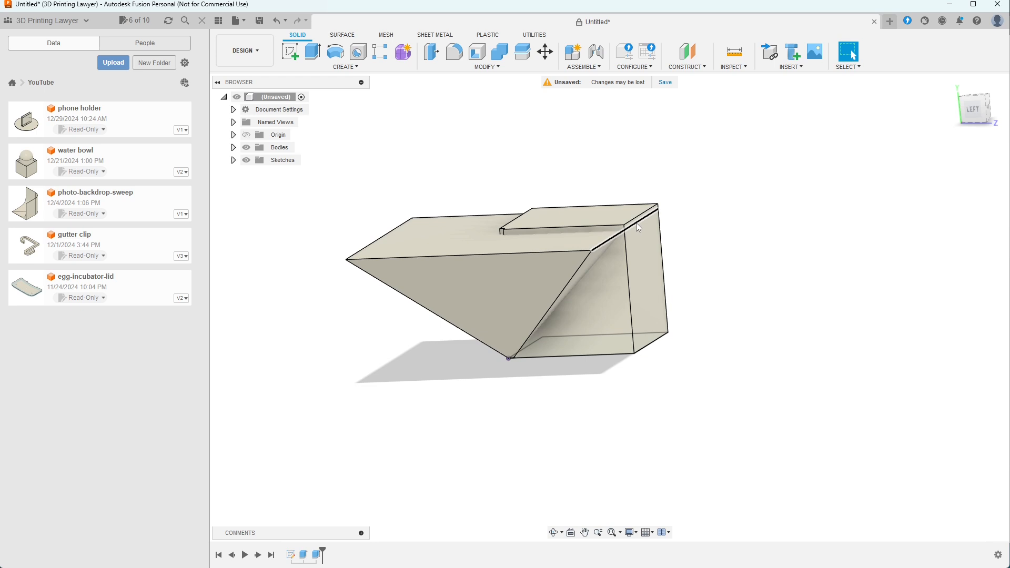
pyautogui.keyDown('shift'); pyautogui.moveTo(646, 396); pyautogui.dragTo(703, 410, button='middle'); pyautogui.keyUp('shift')
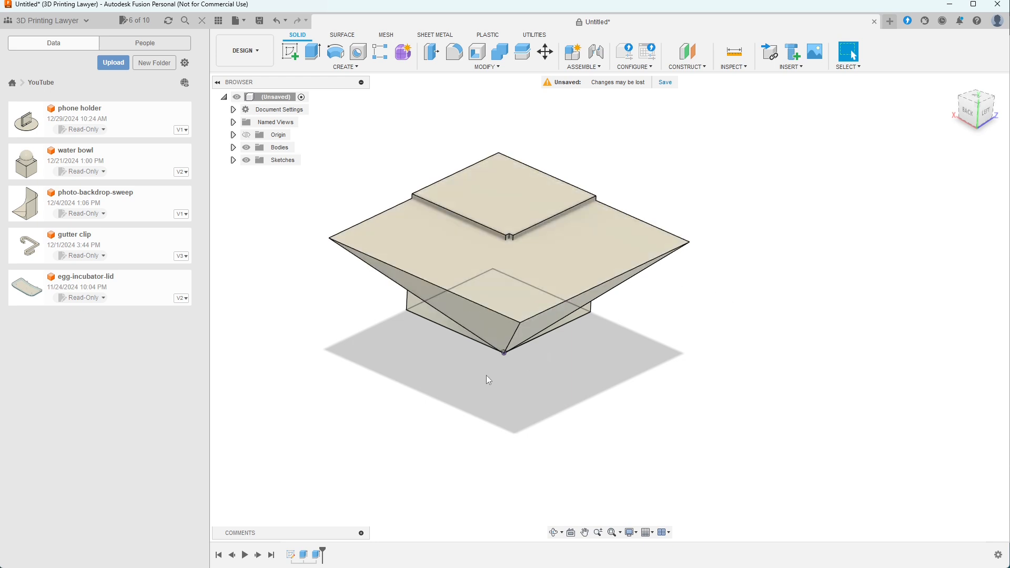
pyautogui.click(485, 329)
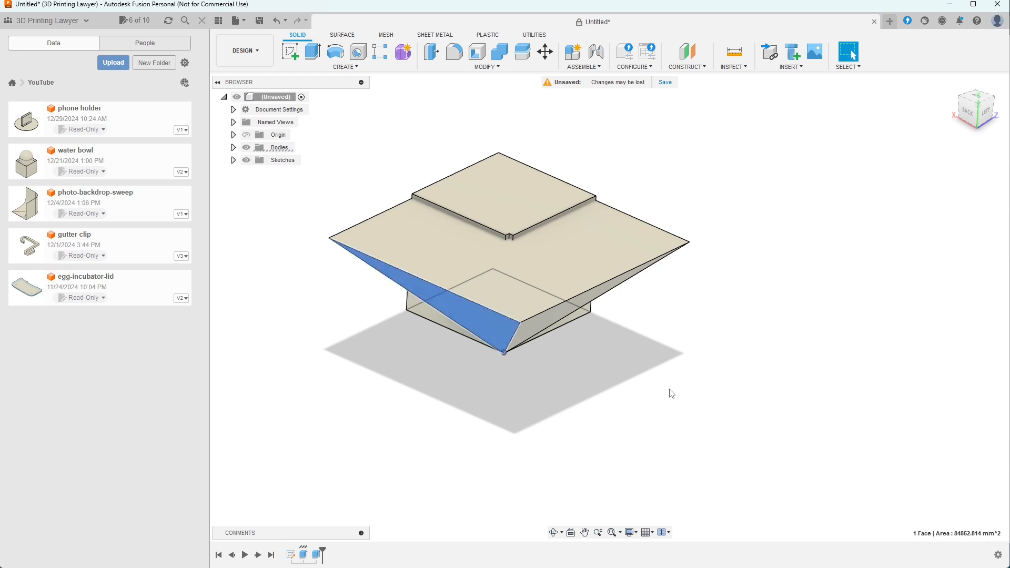
pyautogui.keyDown('shift'); pyautogui.moveTo(675, 404); pyautogui.dragTo(681, 396, button='middle'); pyautogui.keyUp('shift')
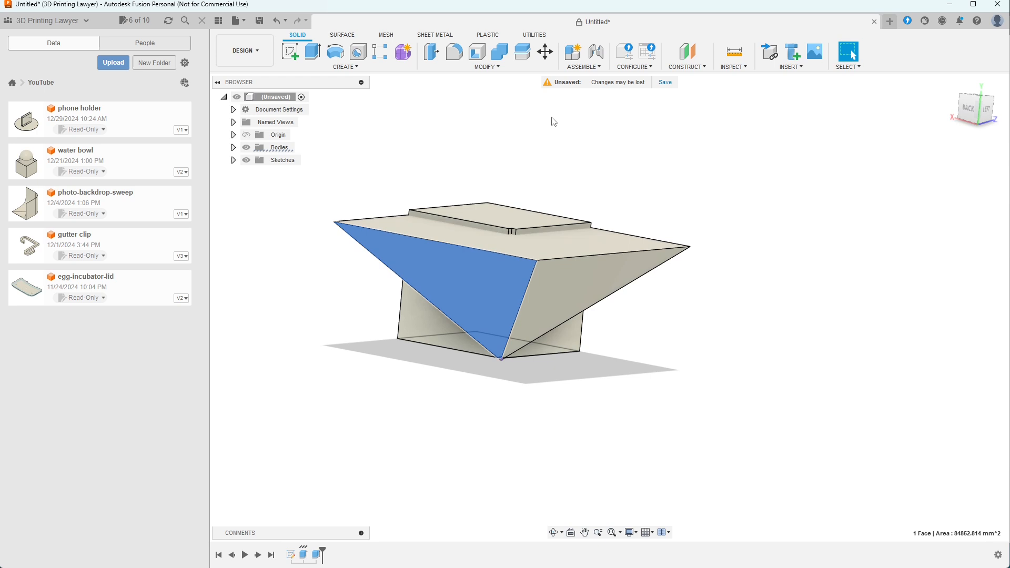
pyautogui.click(545, 51)
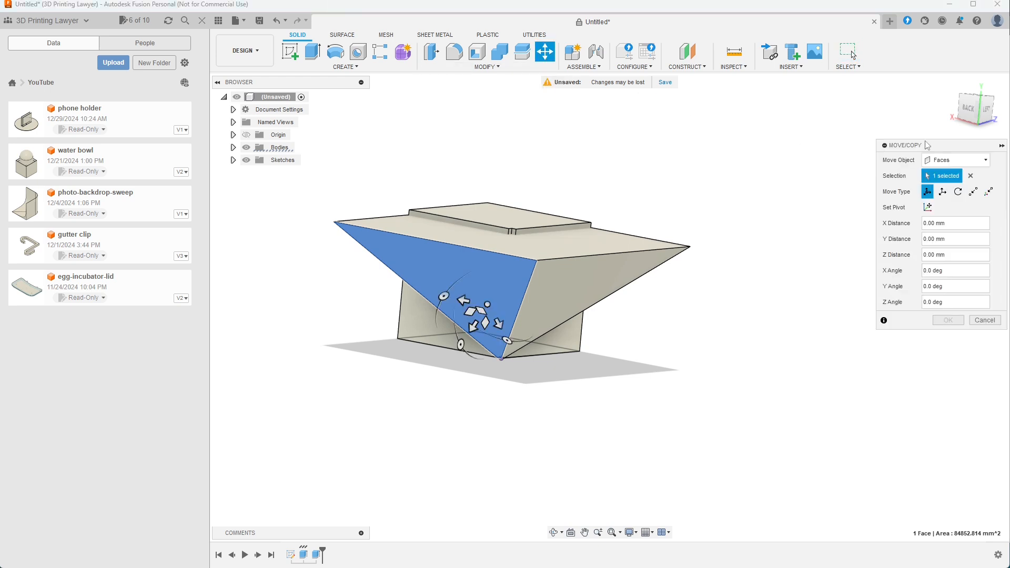
pyautogui.click(958, 192)
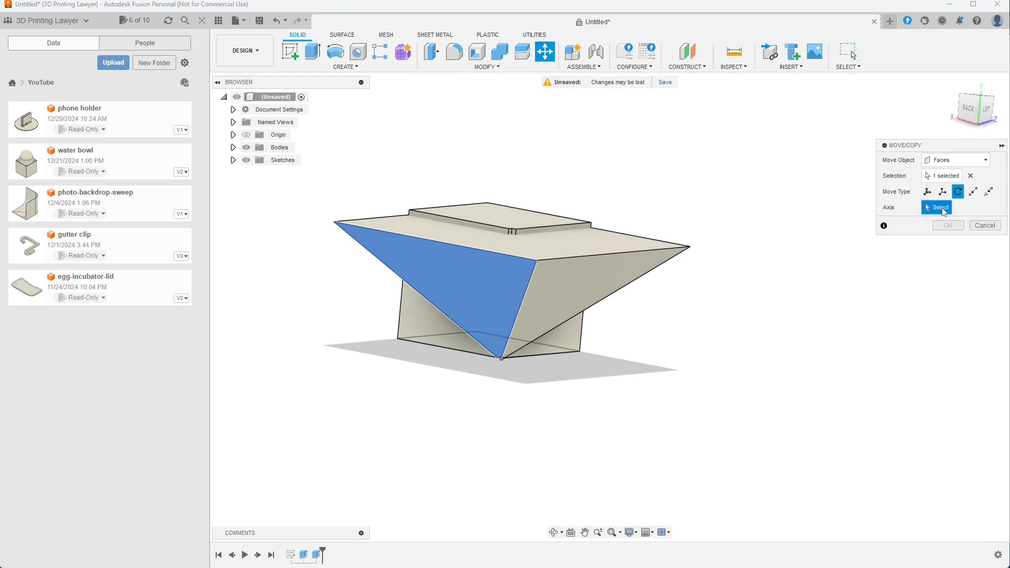
pyautogui.scroll(6, 504, 363)
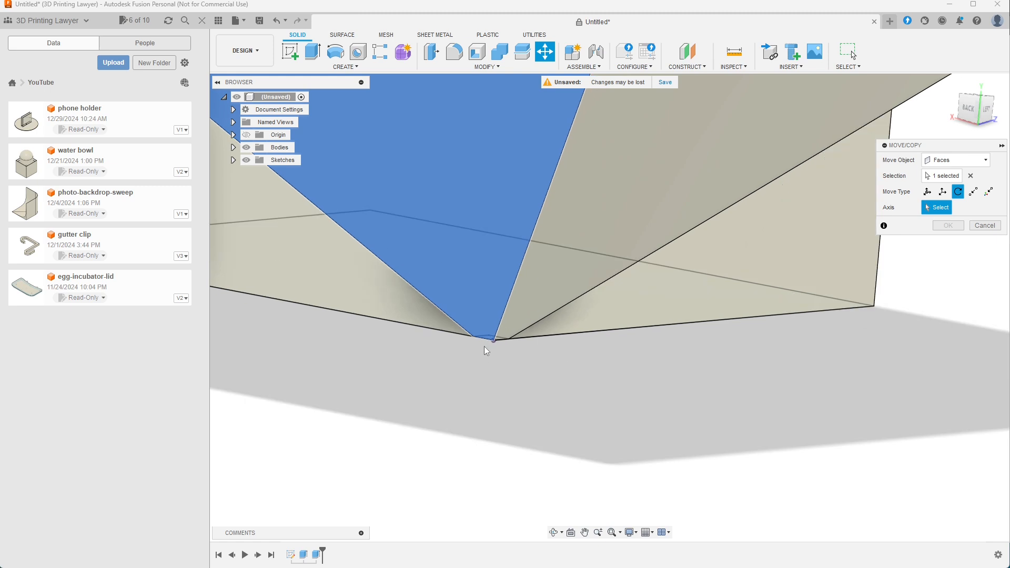
pyautogui.click(484, 340)
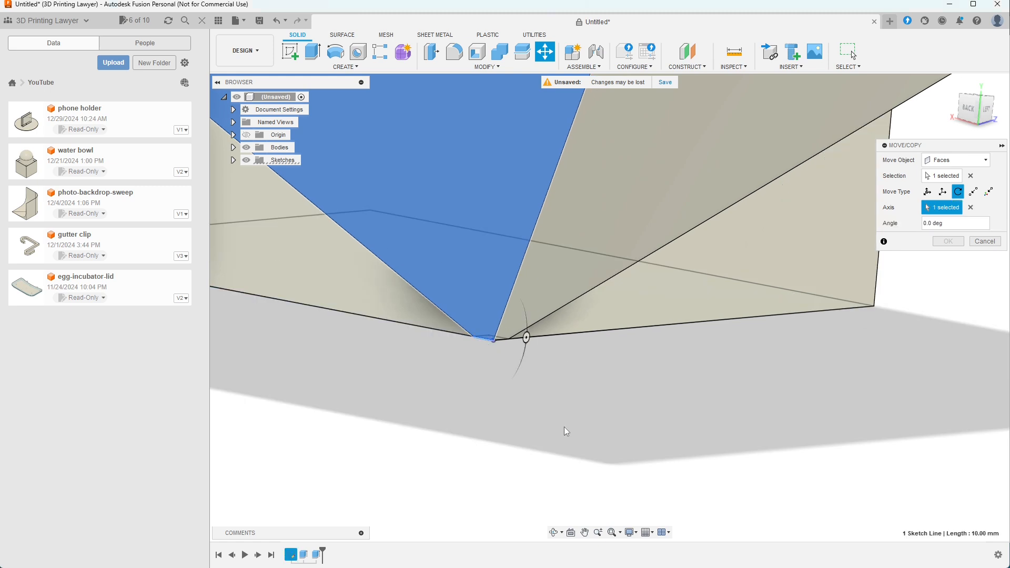
pyautogui.scroll(-5, 564, 427)
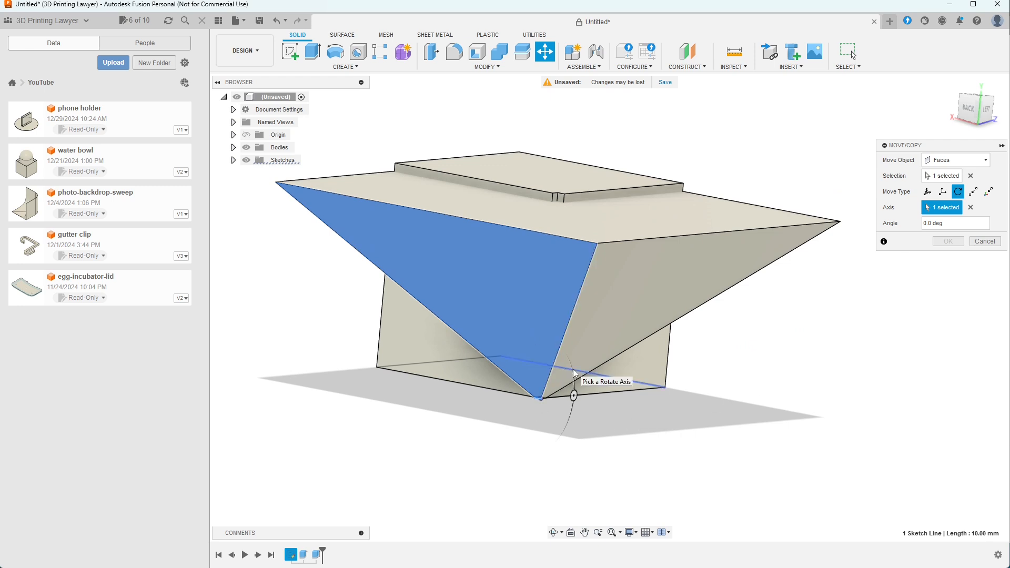
pyautogui.moveTo(577, 378); pyautogui.dragTo(638, 498)
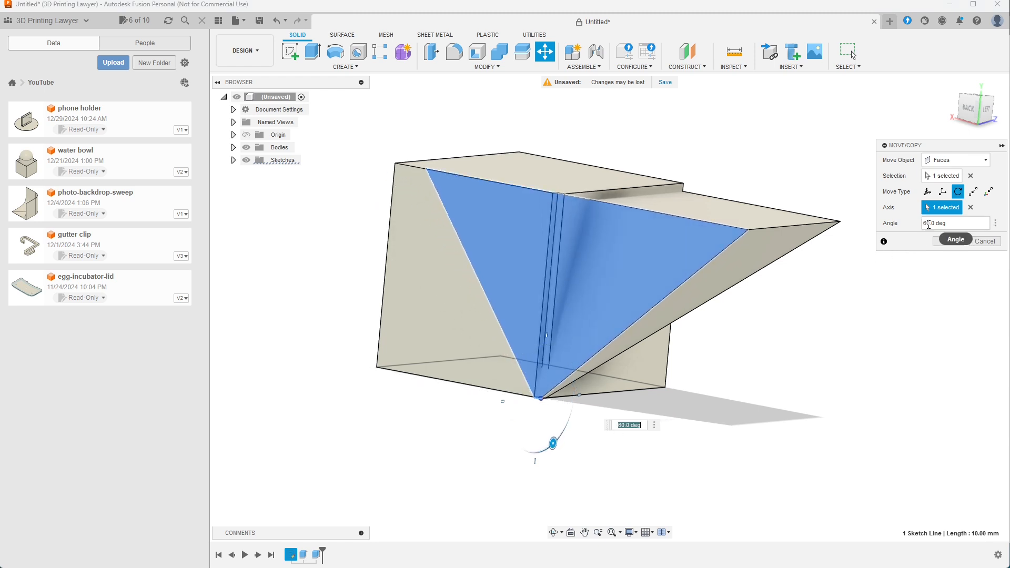
pyautogui.moveTo(934, 223); pyautogui.dragTo(925, 223)
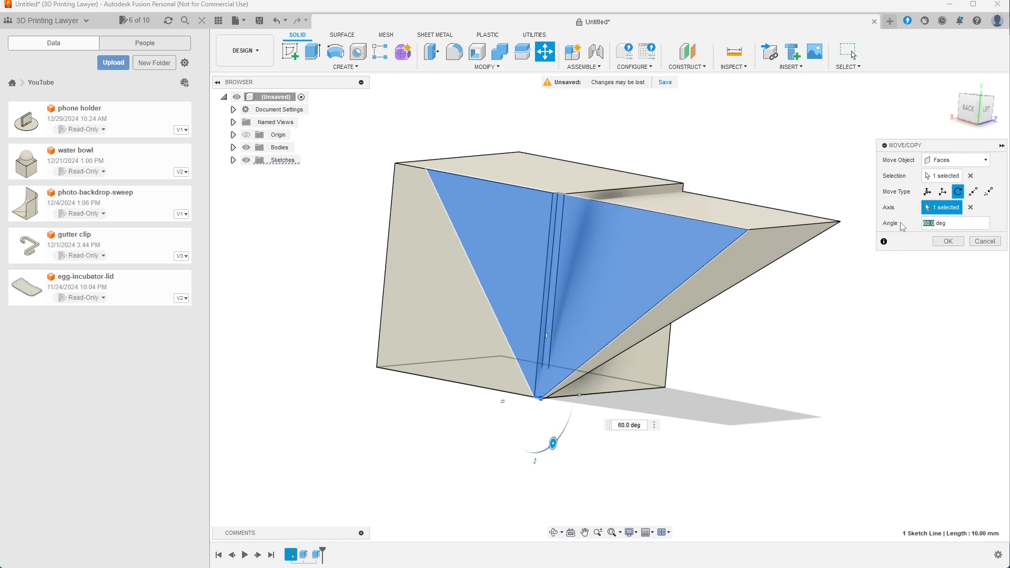
pyautogui.write('70')
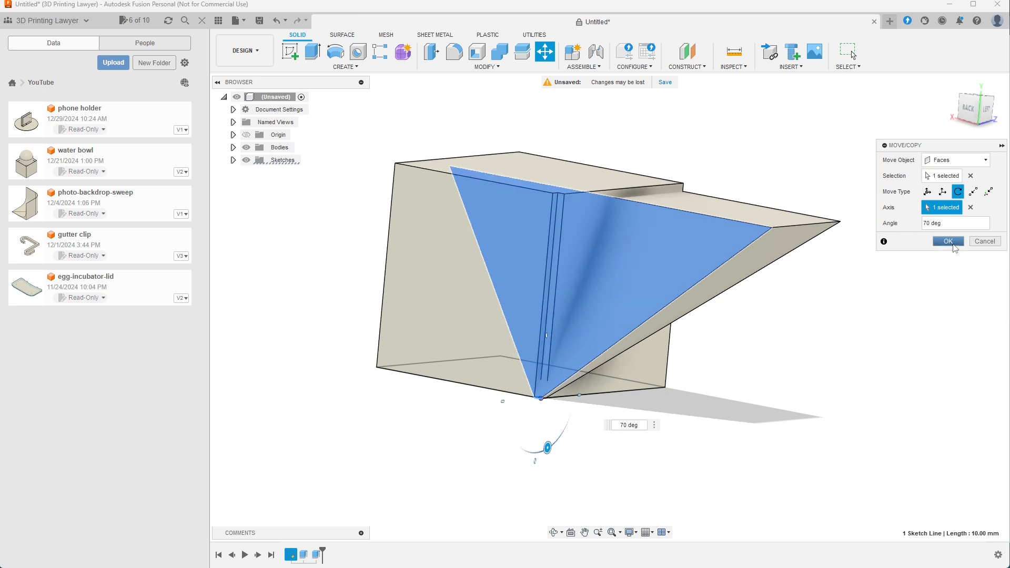
pyautogui.click(951, 240)
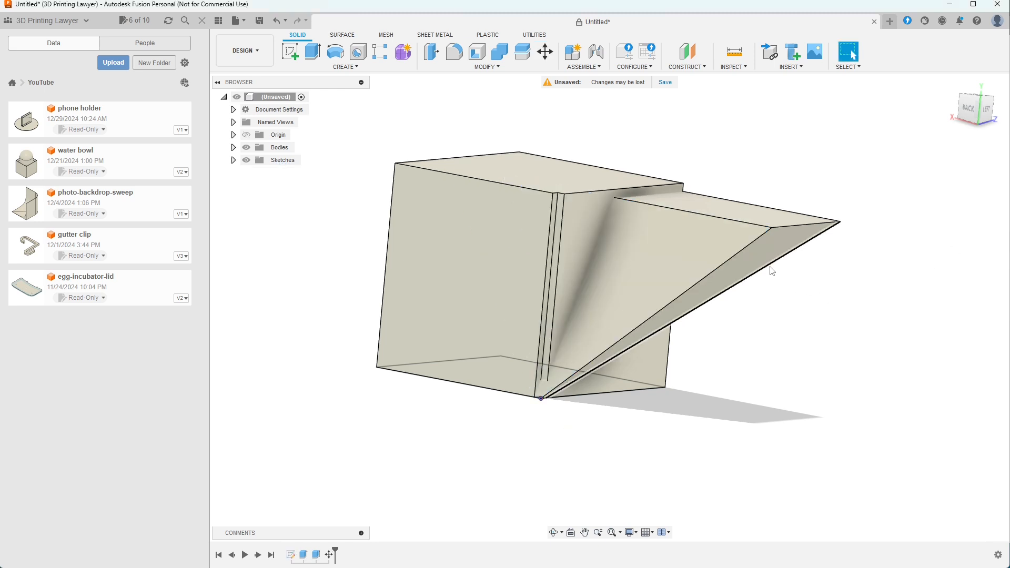
# Rotate the tapered body's left-facing overhang face 70 degrees about its own 10 mm sketch line at the base
pyautogui.click(773, 247)
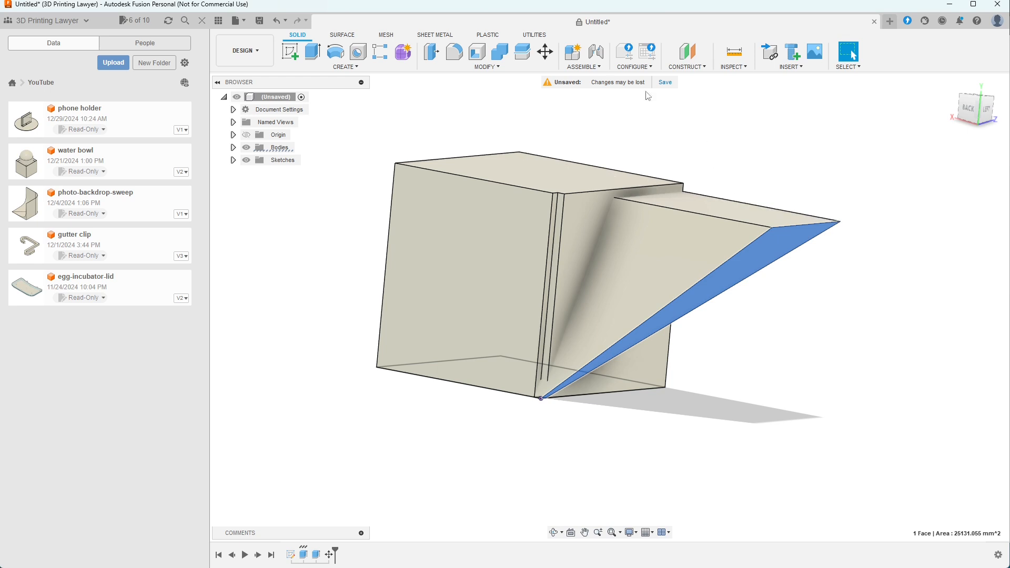
pyautogui.click(545, 53)
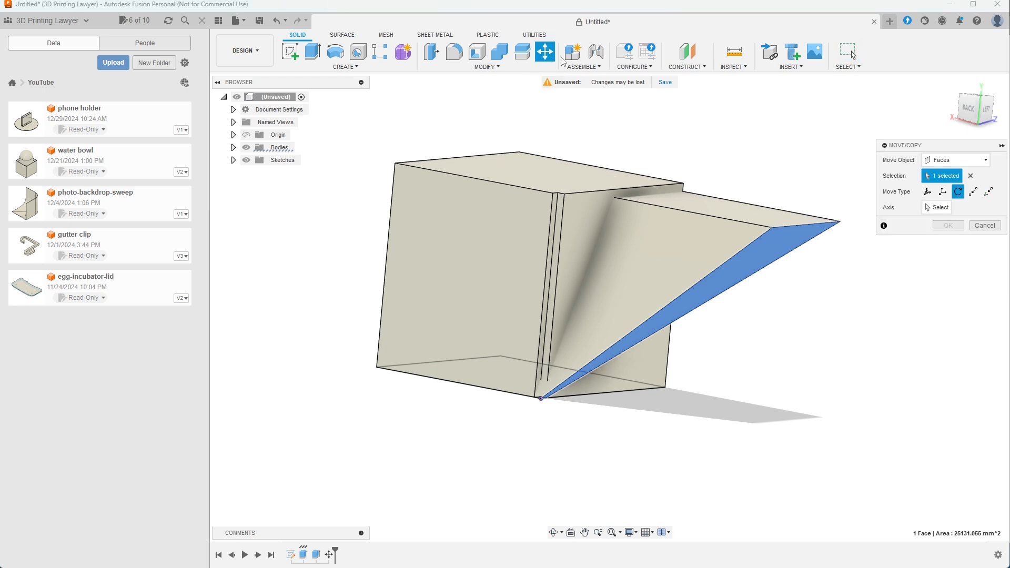
pyautogui.click(941, 209)
pyautogui.scroll(5, 588, 388)
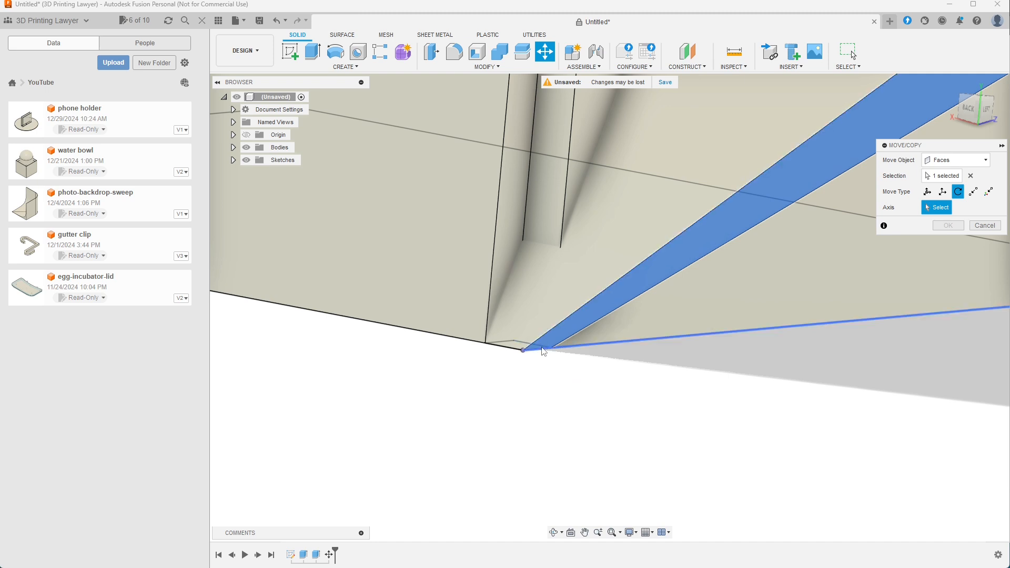
pyautogui.click(539, 355)
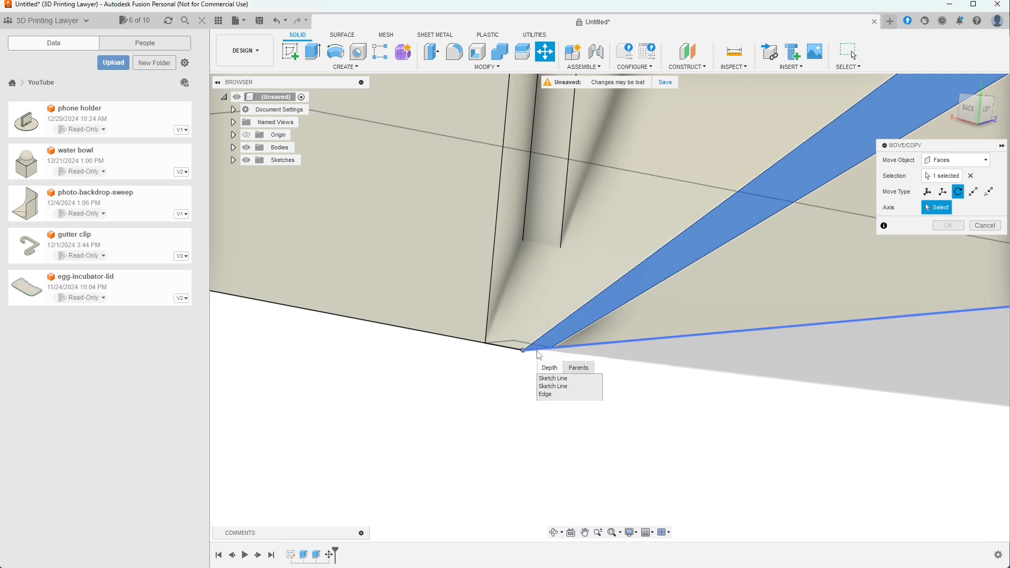
pyautogui.click(552, 378)
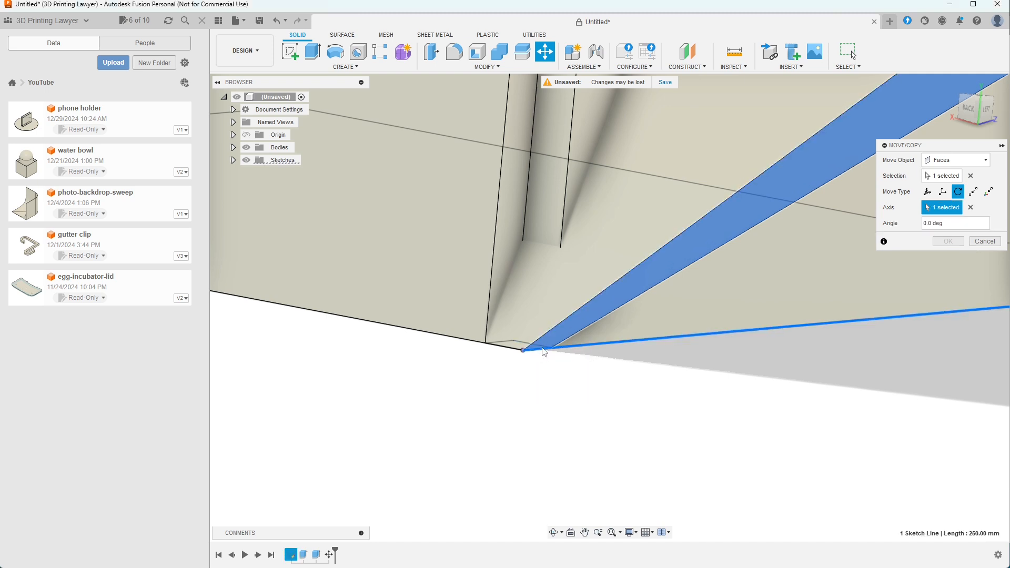
pyautogui.click(971, 207)
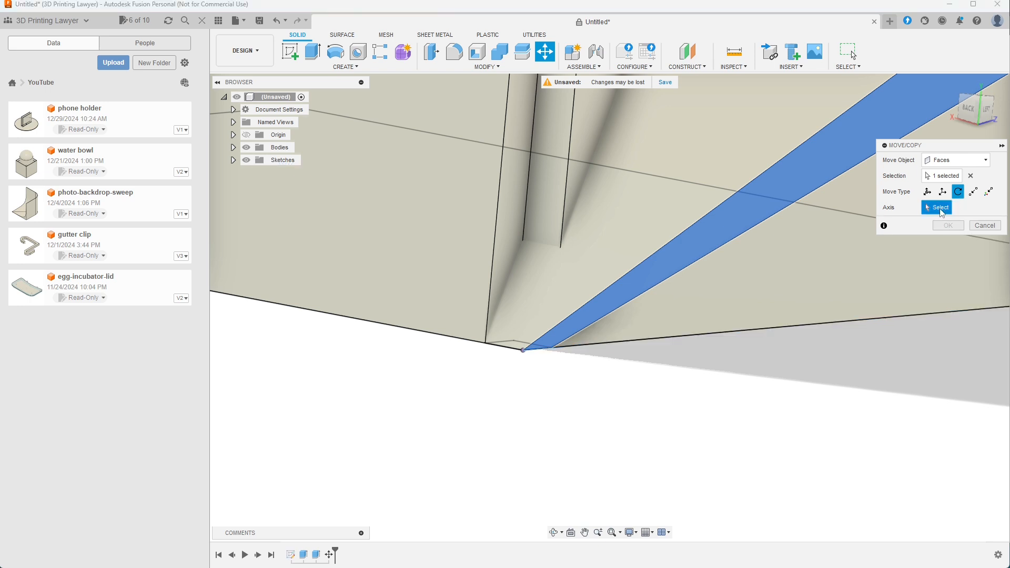
pyautogui.click(542, 353)
pyautogui.scroll(-3, 635, 397)
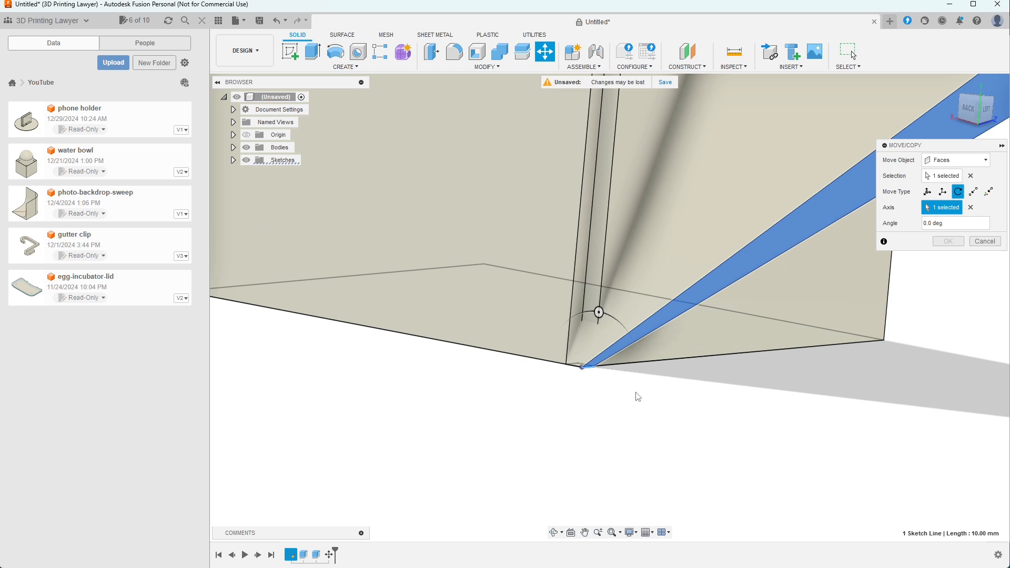
pyautogui.scroll(-4, 650, 410)
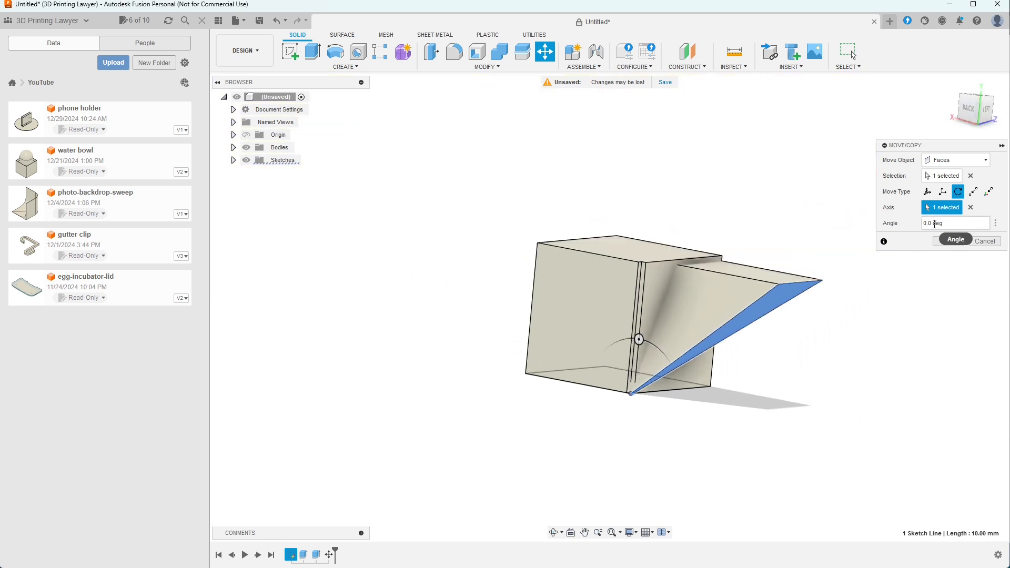
pyautogui.moveTo(935, 224); pyautogui.dragTo(918, 225)
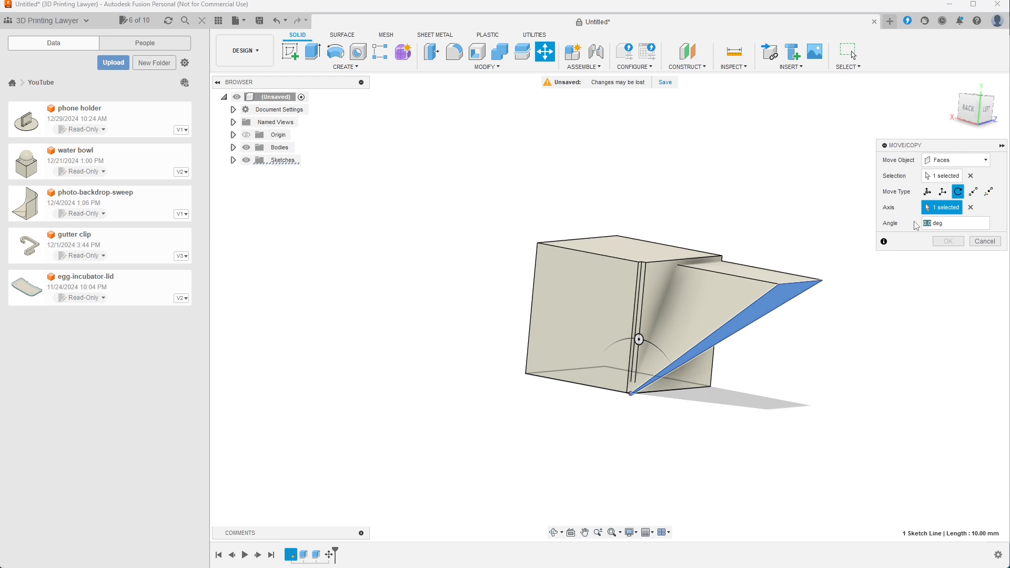
pyautogui.click(947, 241)
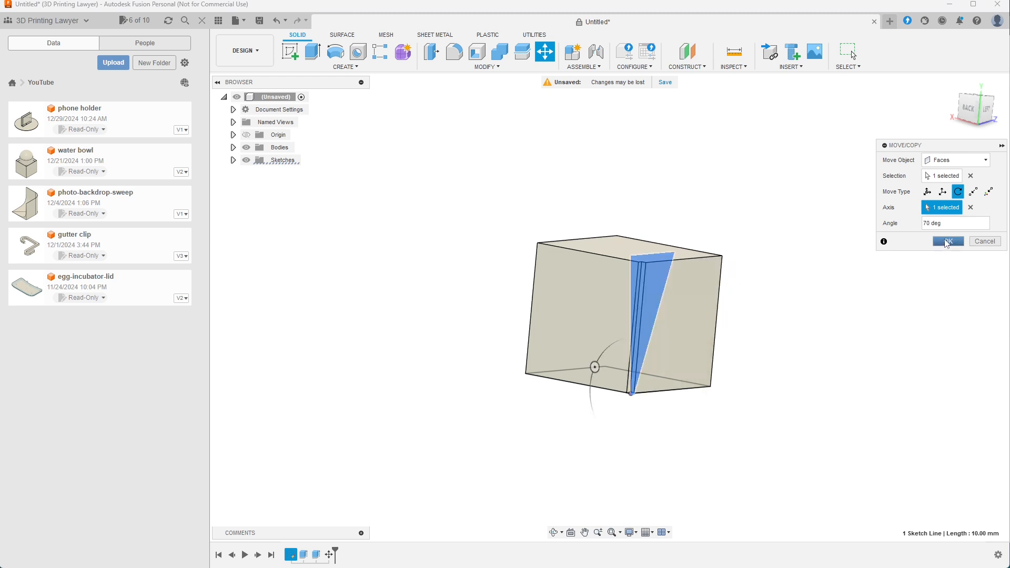
# Hide the 250 mm block body and inspect the reshaped tapered body on its own
pyautogui.click(233, 147)
pyautogui.click(256, 172)
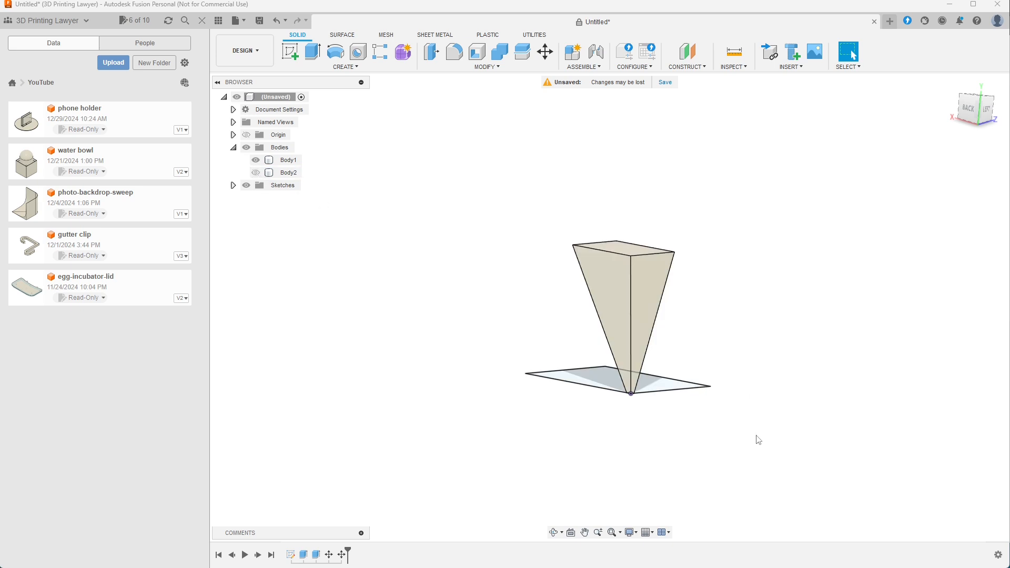
pyautogui.keyDown('shift'); pyautogui.moveTo(727, 465); pyautogui.dragTo(635, 465, button='middle'); pyautogui.keyUp('shift')
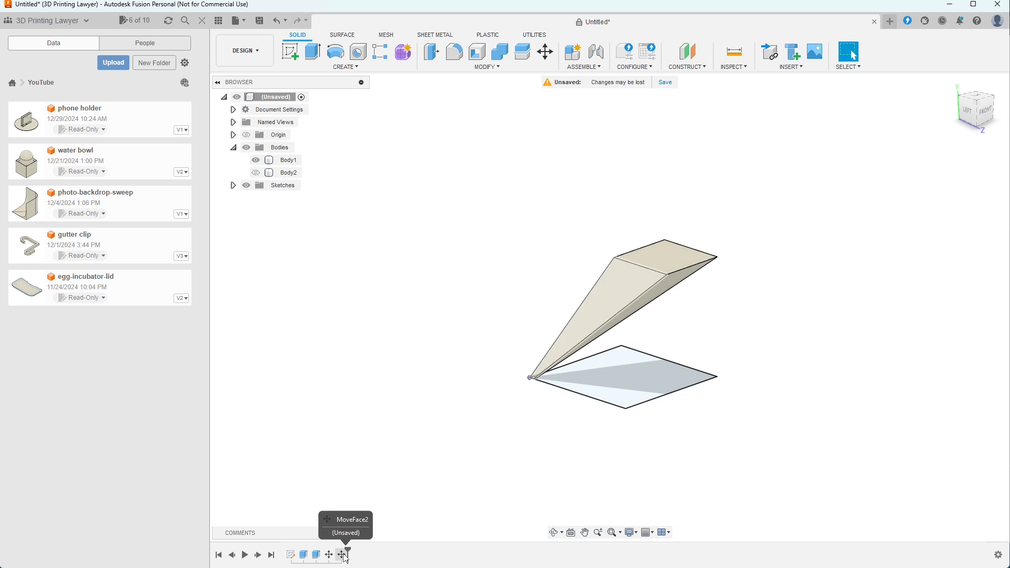
# Edit both face rotations of the tapered body, setting each rotation angle to 80 degrees
pyautogui.doubleClick(329, 556)
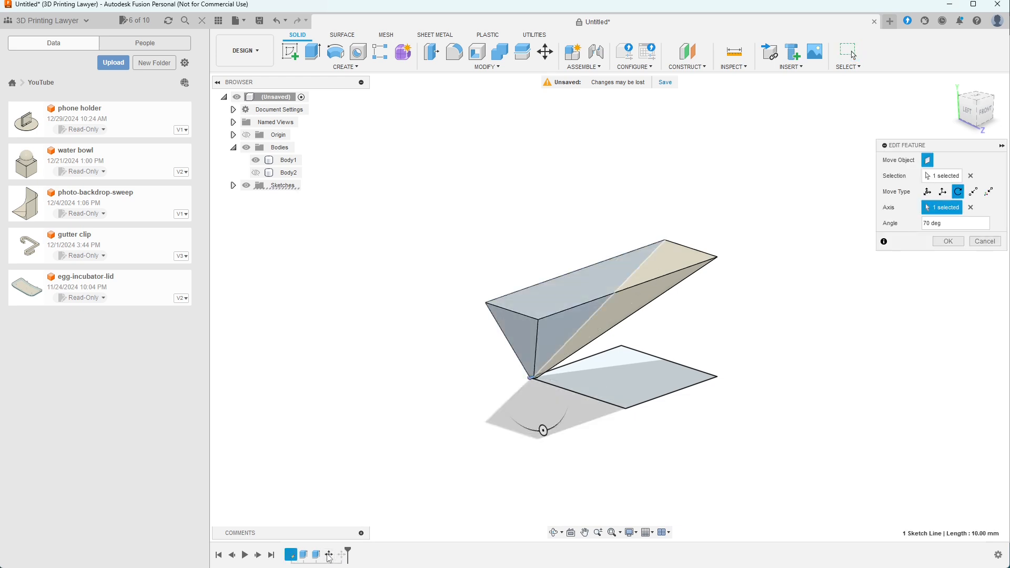
pyautogui.doubleClick(932, 223)
pyautogui.write('80')
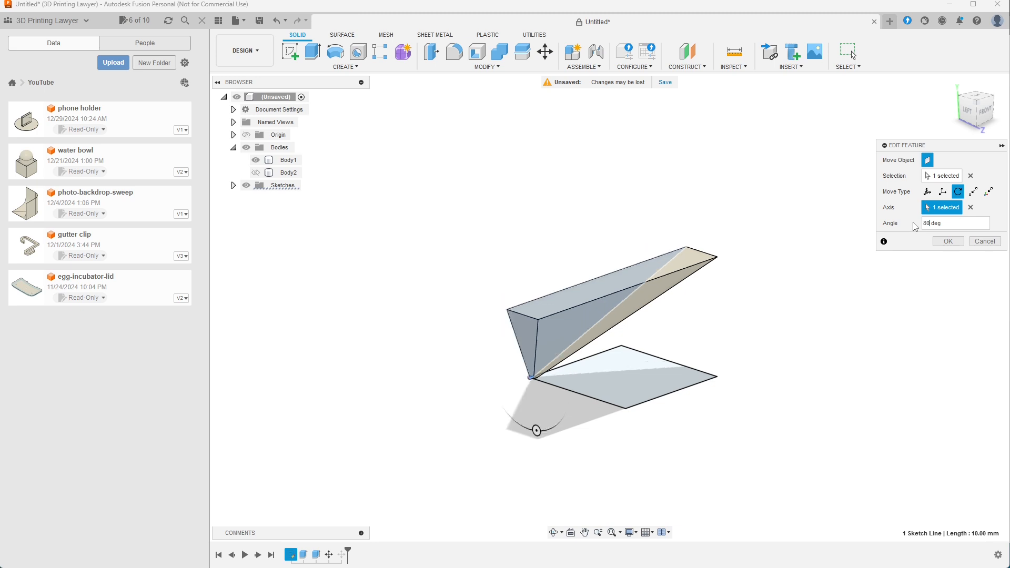
pyautogui.click(949, 241)
pyautogui.doubleClick(342, 554)
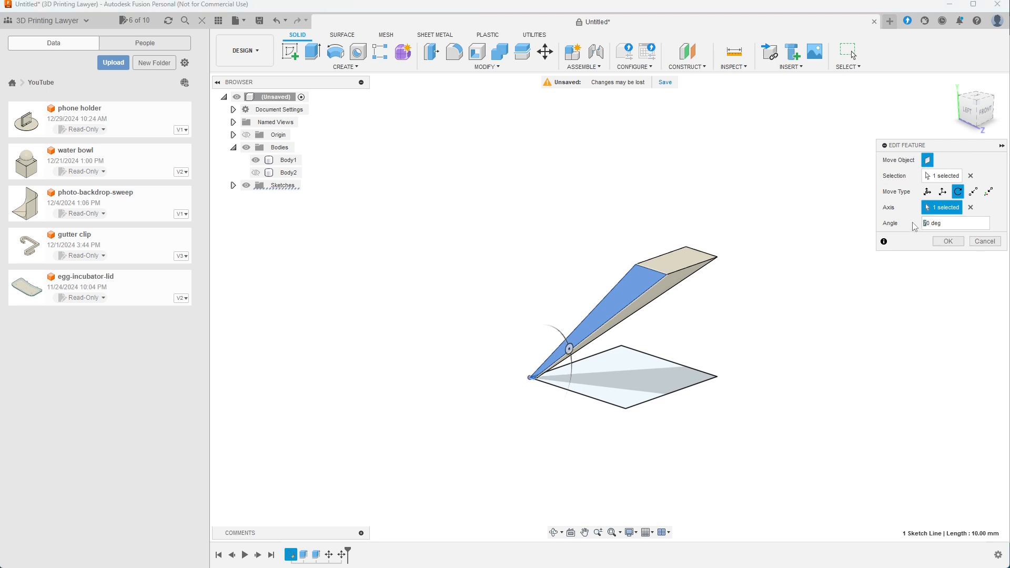
pyautogui.write('9')
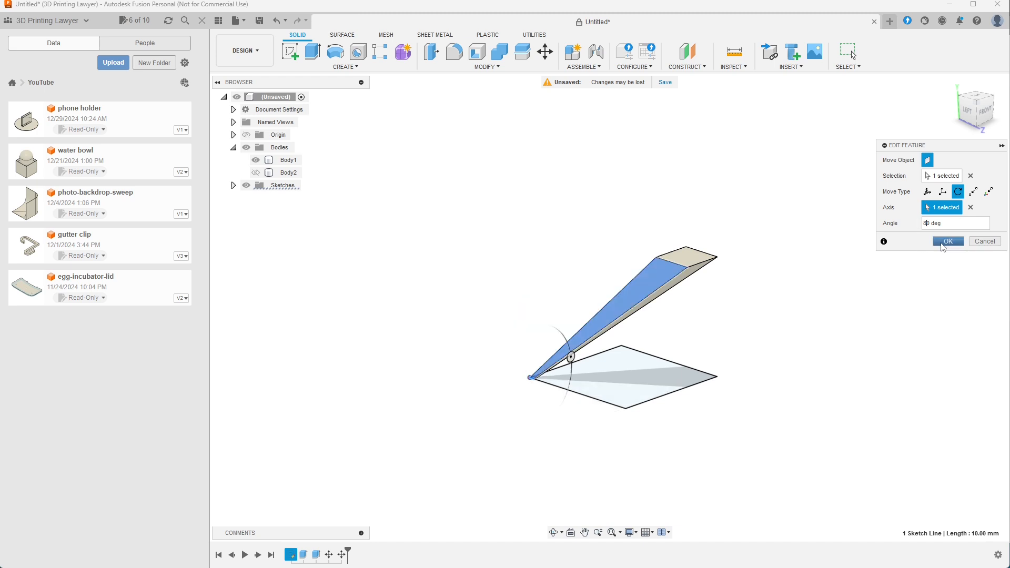
pyautogui.click(946, 242)
pyautogui.moveTo(698, 438)
pyautogui.keyDown('shift'); pyautogui.mouseDown(button='middle')
pyautogui.moveTo(699, 419)
pyautogui.moveTo(722, 433)
pyautogui.moveTo(683, 447)
pyautogui.moveTo(682, 427)
pyautogui.moveTo(729, 420)
pyautogui.moveTo(714, 430)
pyautogui.mouseUp(button='middle'); pyautogui.keyUp('shift')
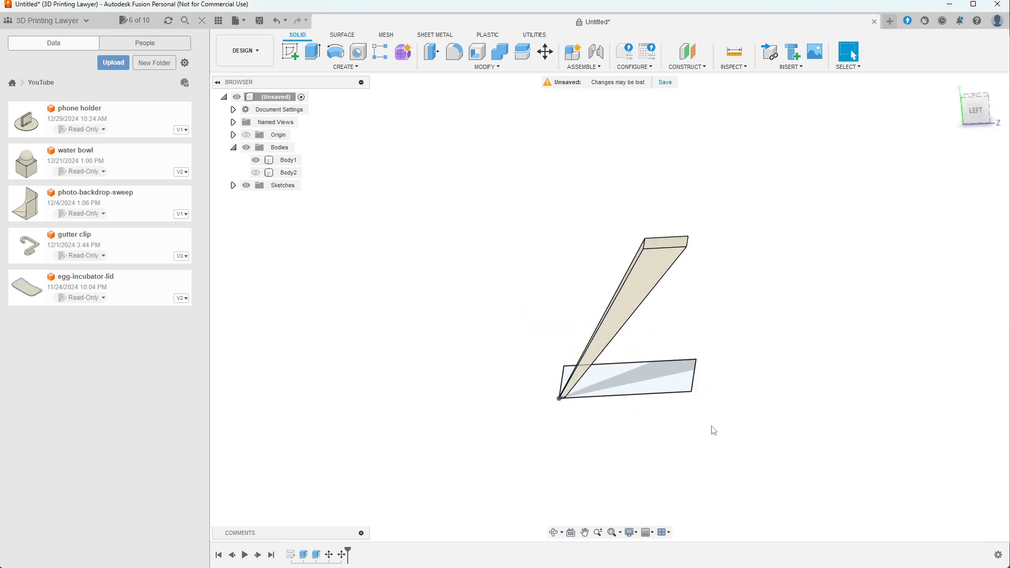